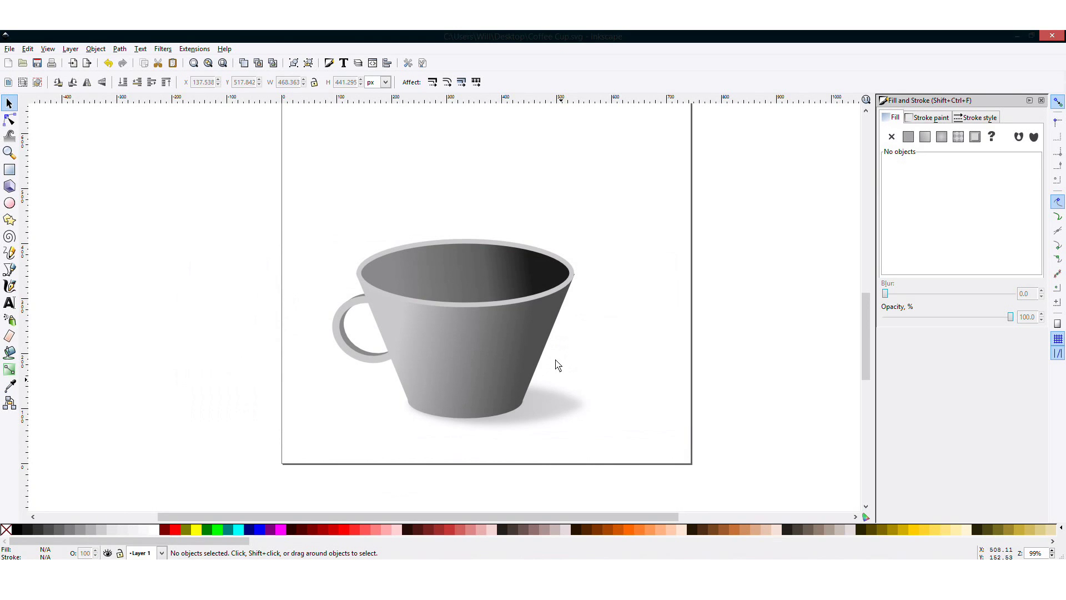
{"action": "scroll", "coordinate": [372, 276], "scroll_direction": "down", "scroll_amount": 1}
{"action": "scroll", "coordinate": [372, 277], "scroll_direction": "up", "scroll_amount": 2}
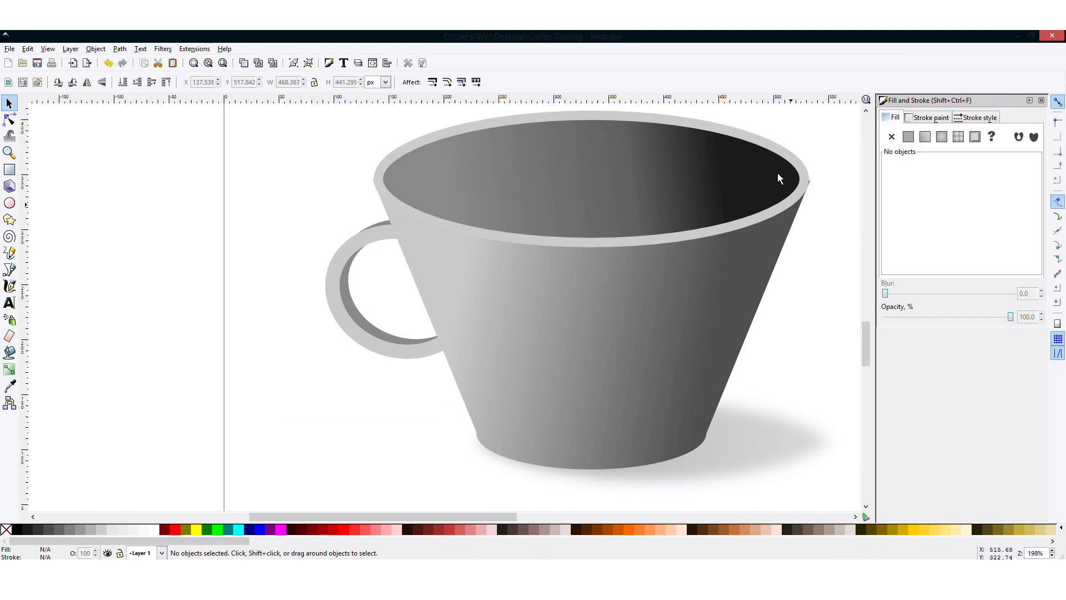
{"action": "scroll", "coordinate": [804, 246], "scroll_direction": "down", "scroll_amount": 1}
{"action": "scroll", "coordinate": [808, 250], "scroll_direction": "down", "scroll_amount": 1}
{"action": "scroll", "coordinate": [799, 249], "scroll_direction": "up", "scroll_amount": 1}
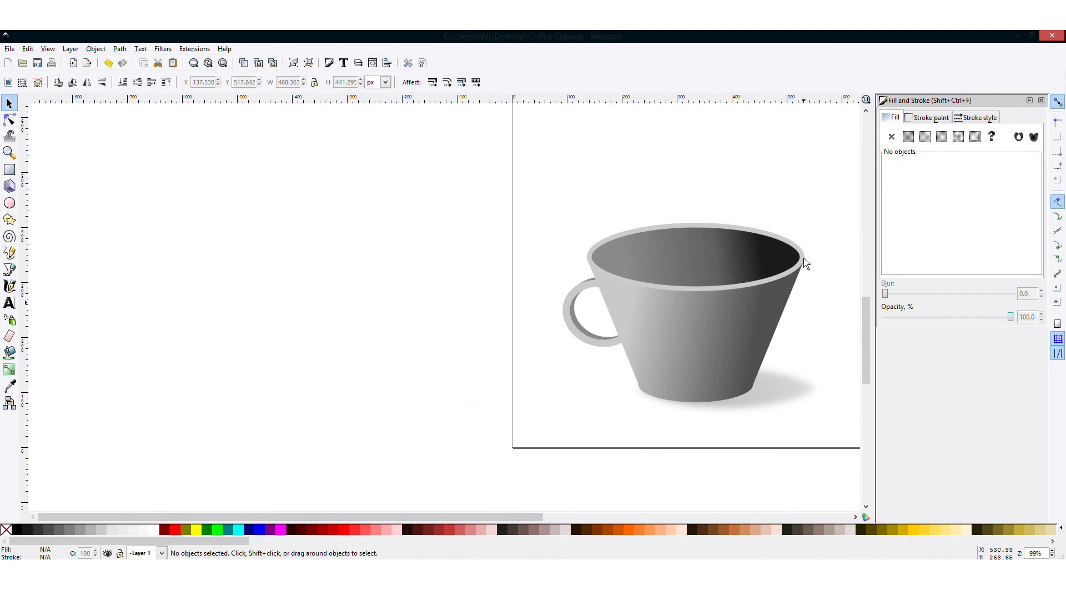
{"action": "left_click_drag", "start_coordinate": [516, 516], "coordinate": [607, 517]}
{"action": "scroll", "coordinate": [652, 262], "scroll_direction": "up", "scroll_amount": 1}
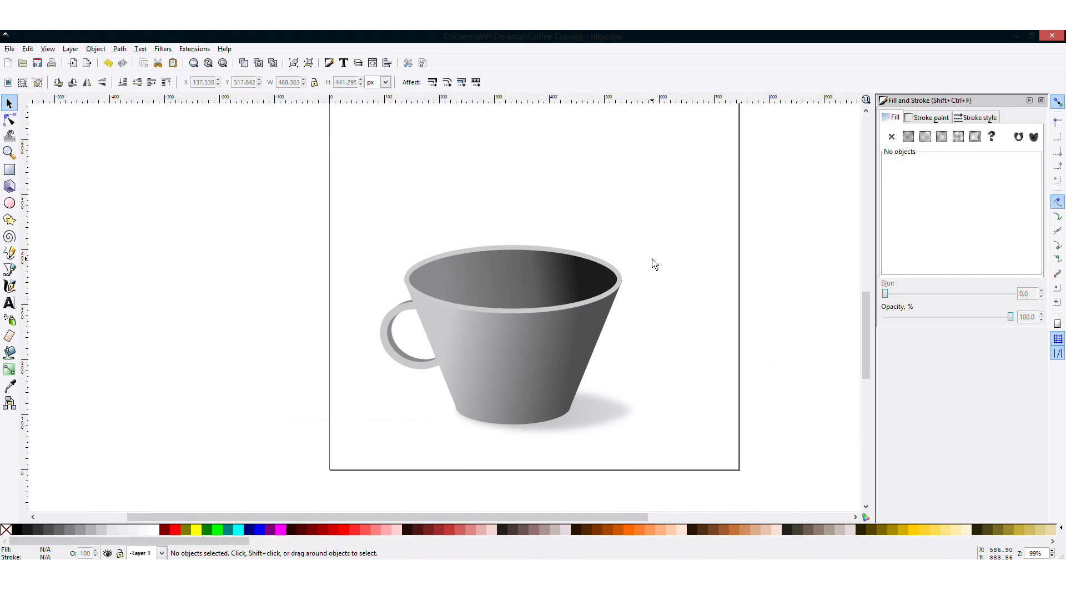
{"action": "scroll", "coordinate": [658, 263], "scroll_direction": "up", "scroll_amount": 1}
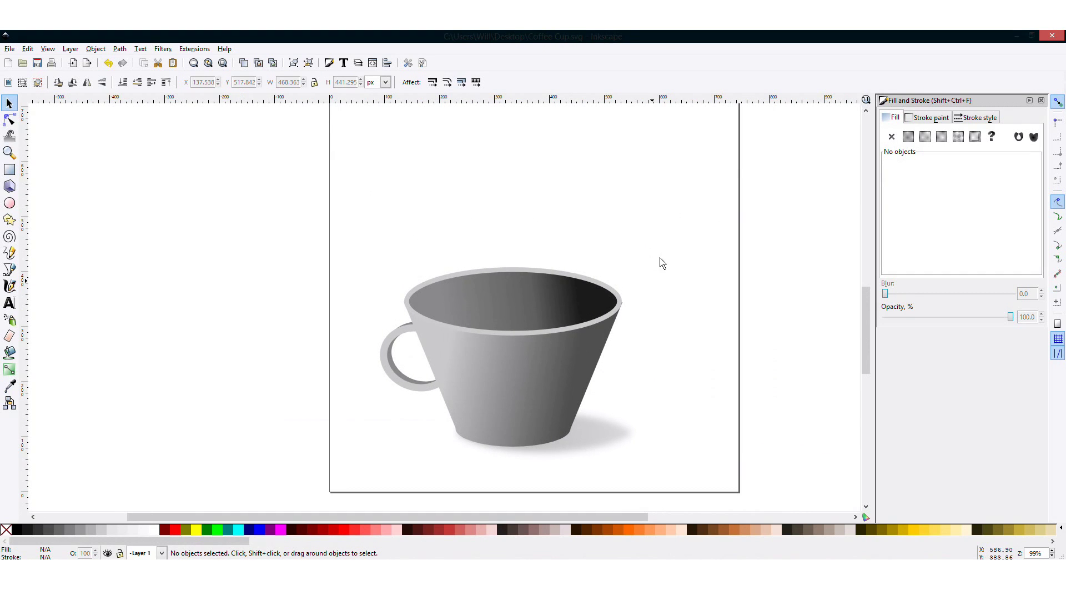
- Test-move the cup's rim, body and handle, undoing each move, then deselect
{"action": "left_click", "coordinate": [578, 307]}
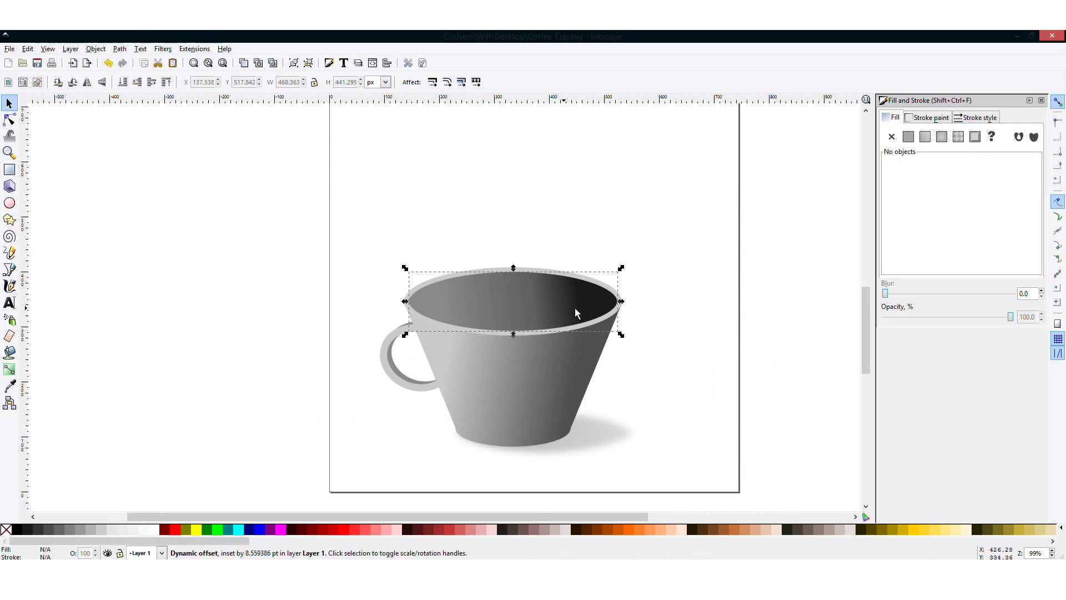
{"action": "left_click_drag", "start_coordinate": [562, 288], "coordinate": [573, 237]}
{"action": "key", "text": "ctrl+z"}
{"action": "left_click", "coordinate": [533, 342]}
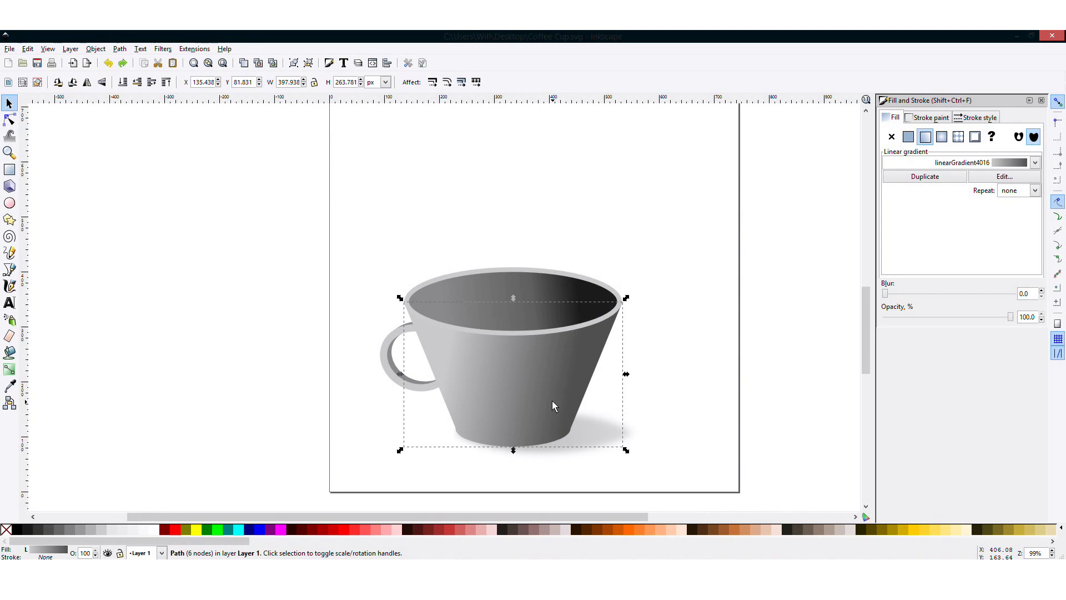
{"action": "left_click_drag", "start_coordinate": [552, 401], "coordinate": [750, 345]}
{"action": "key", "text": "ctrl+z"}
{"action": "left_click", "coordinate": [396, 375]}
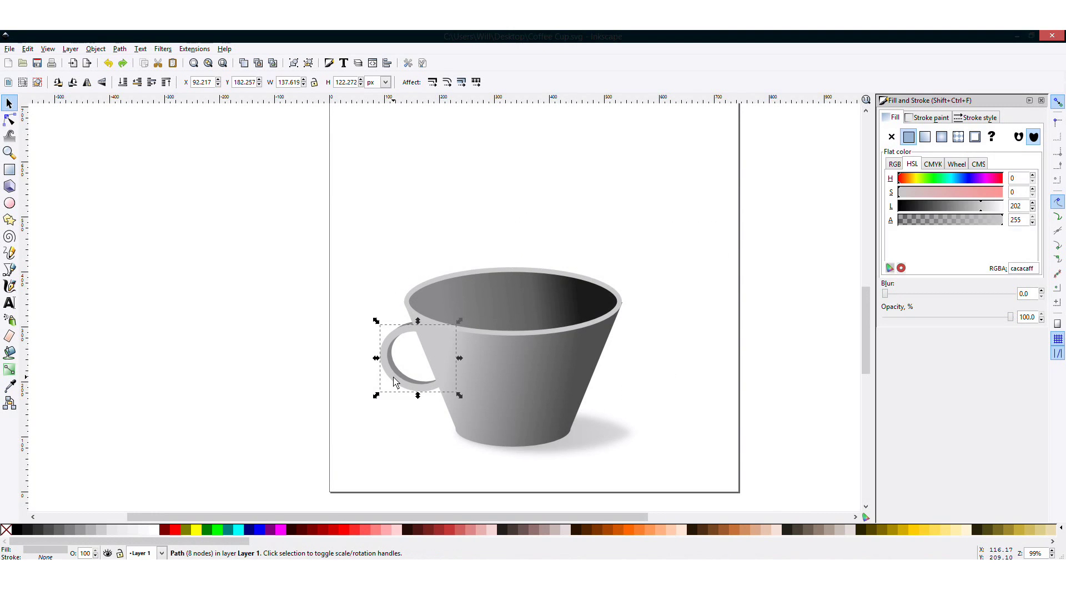
{"action": "left_click_drag", "start_coordinate": [397, 379], "coordinate": [337, 343]}
{"action": "key", "text": "ctrl+z"}
{"action": "left_click", "coordinate": [350, 413]}
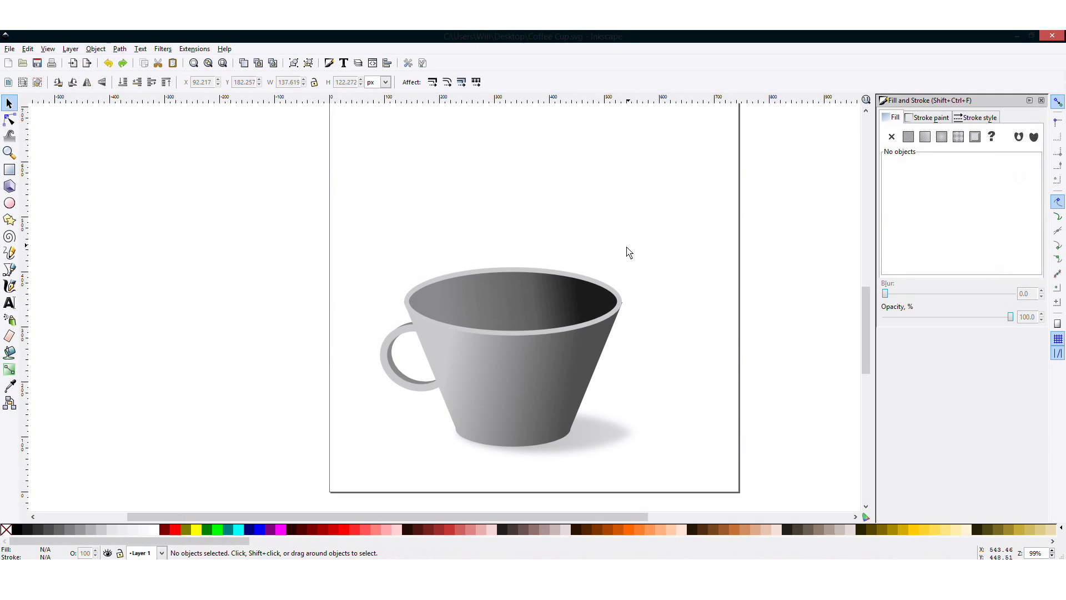
{"action": "scroll", "coordinate": [632, 260], "scroll_direction": "up", "scroll_amount": 1}
{"action": "scroll", "coordinate": [633, 262], "scroll_direction": "up", "scroll_amount": 1}
{"action": "scroll", "coordinate": [637, 267], "scroll_direction": "up", "scroll_amount": 4}
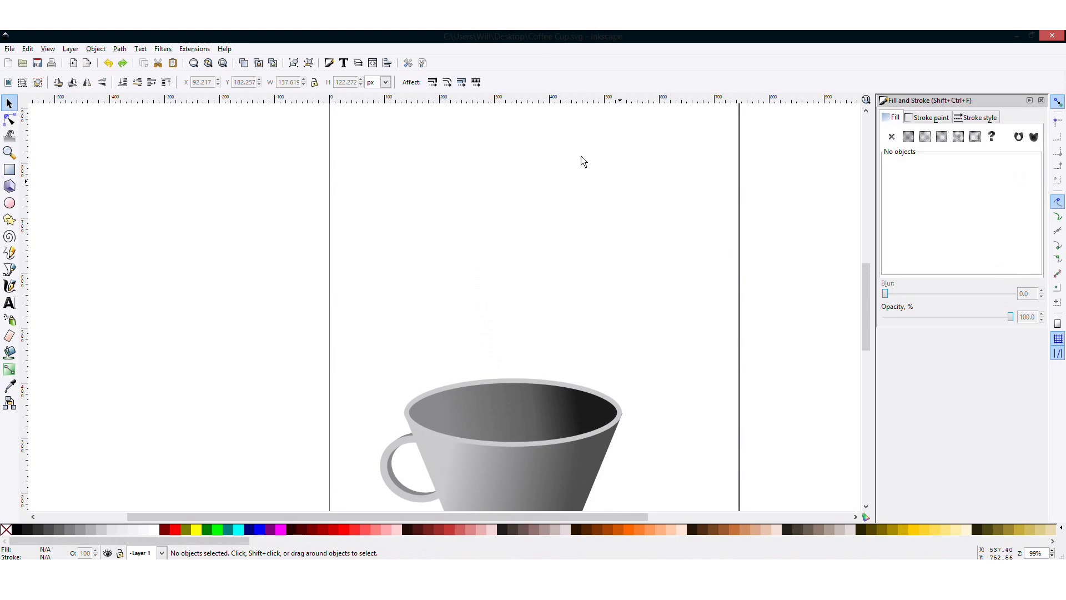
{"action": "scroll", "coordinate": [551, 146], "scroll_direction": "up", "scroll_amount": 2}
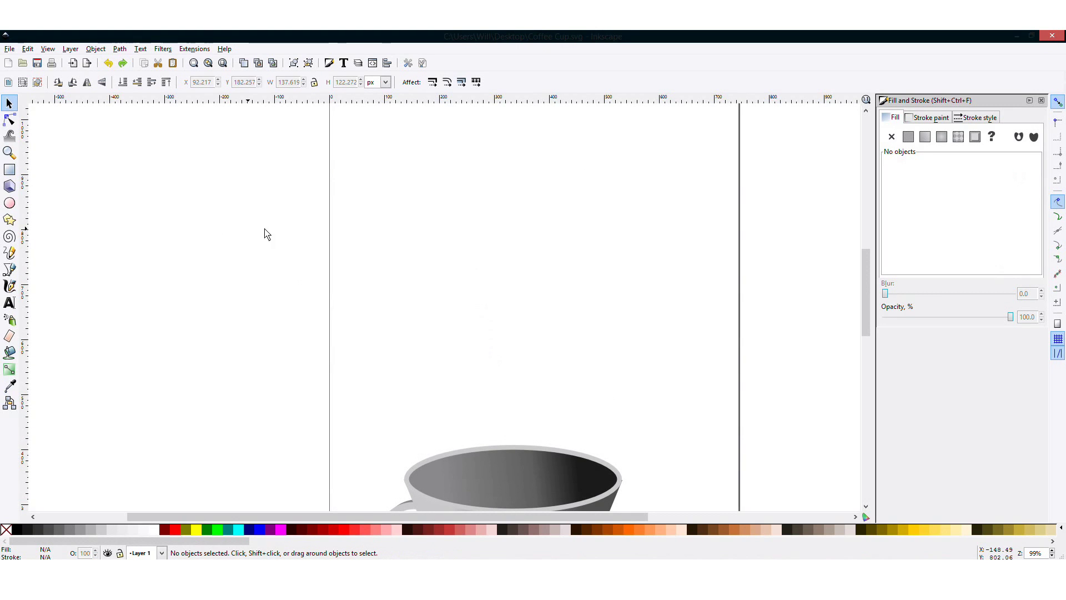
{"action": "scroll", "coordinate": [267, 235], "scroll_direction": "down", "scroll_amount": 1}
- Draw a wide flat ellipse in the empty space above the cup
{"action": "left_click", "coordinate": [10, 205]}
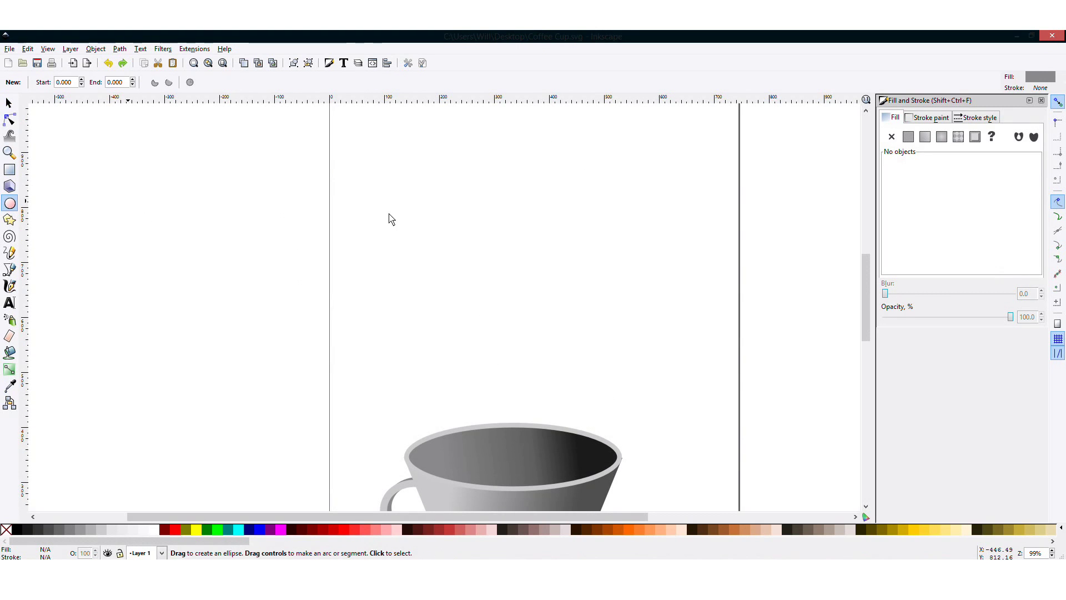
{"action": "mouse_move", "coordinate": [427, 156]}
{"action": "left_mouse_down"}
{"action": "mouse_move", "coordinate": [510, 187]}
{"action": "mouse_move", "coordinate": [598, 189]}
{"action": "mouse_move", "coordinate": [632, 211]}
{"action": "left_mouse_up"}
{"action": "key", "text": "s"}
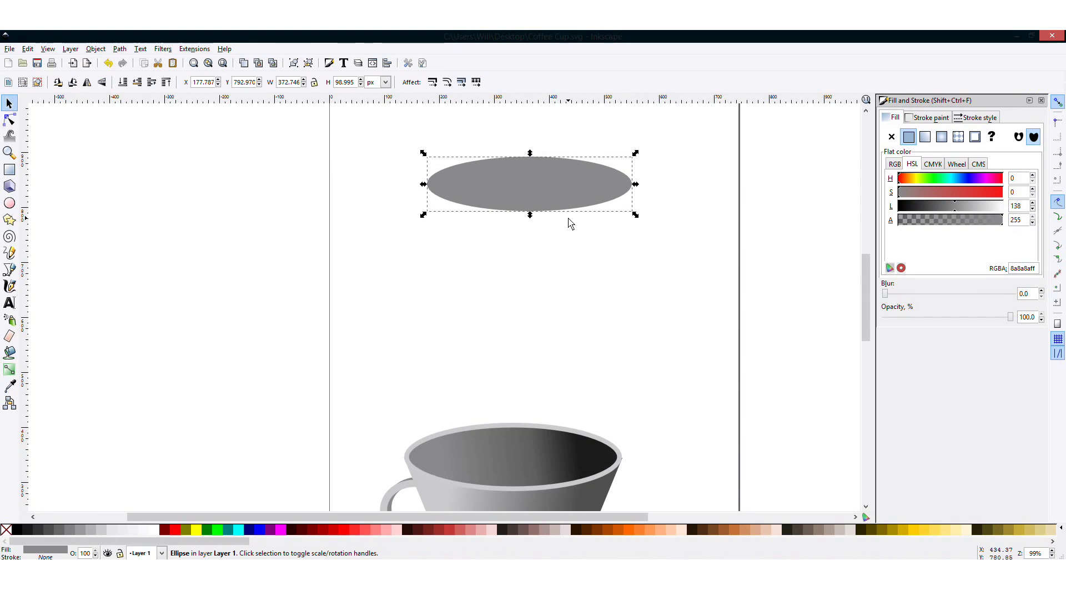
{"action": "scroll", "coordinate": [566, 221], "scroll_direction": "up", "scroll_amount": 1}
{"action": "left_click", "coordinate": [569, 205]}
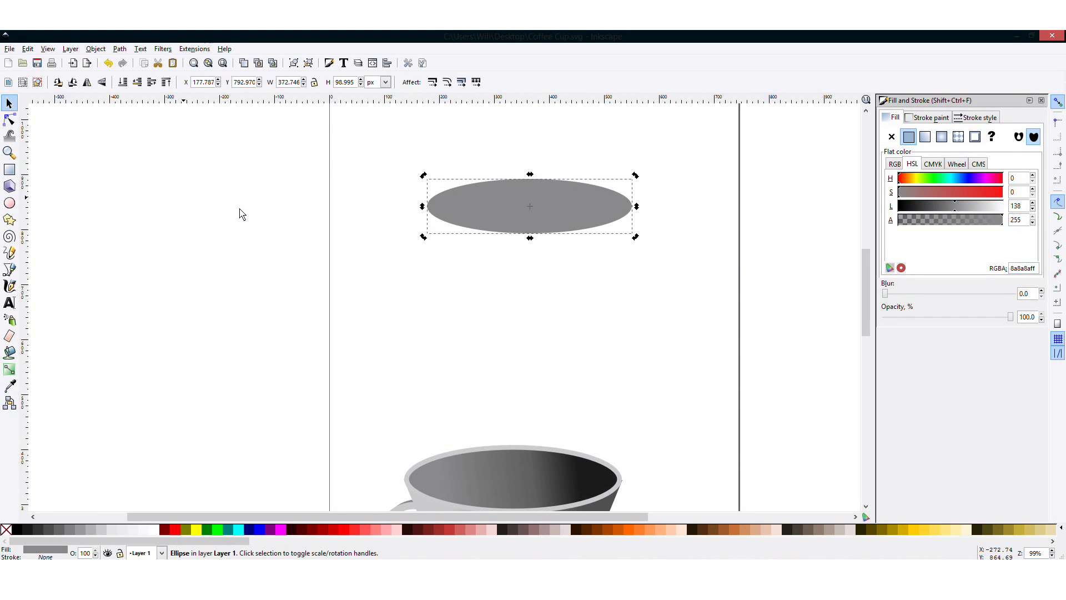
- Duplicate the ellipse in place with Edit > Copy and Paste In Place
{"action": "left_click", "coordinate": [29, 49]}
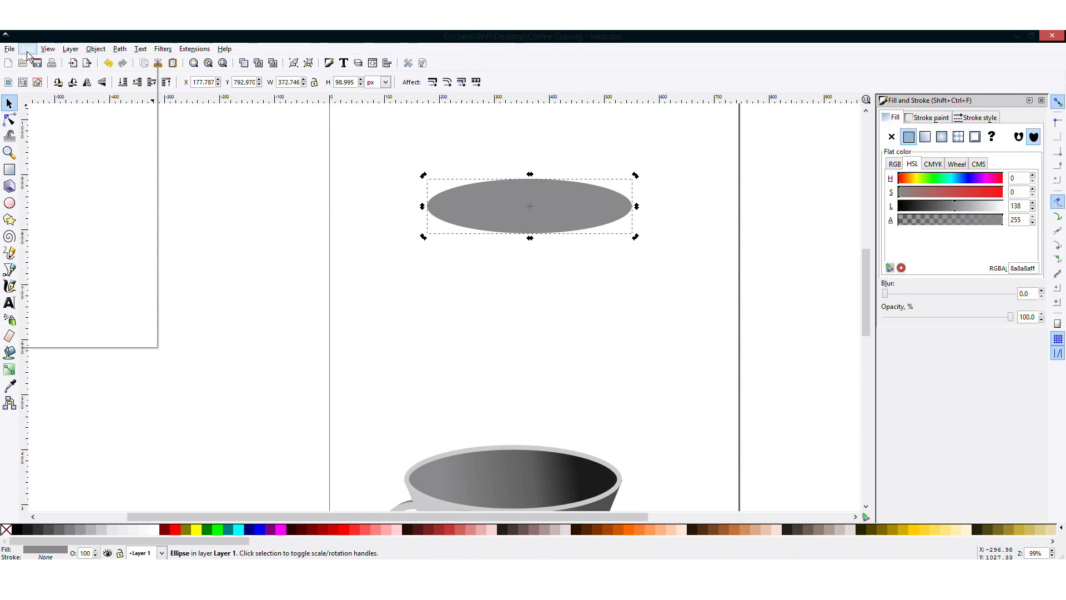
{"action": "left_click", "coordinate": [55, 123]}
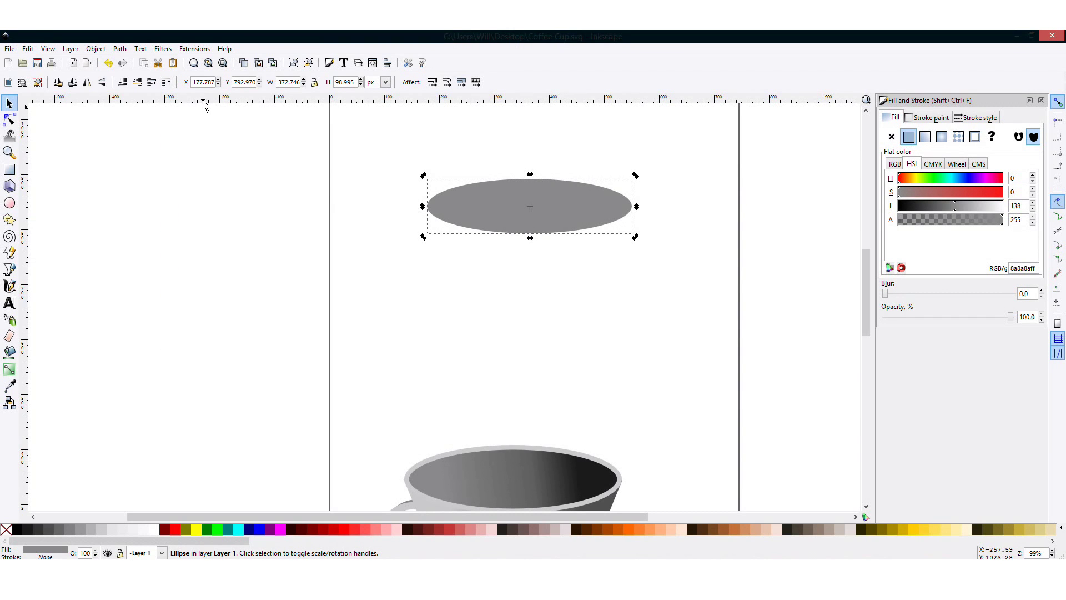
{"action": "left_click", "coordinate": [29, 49]}
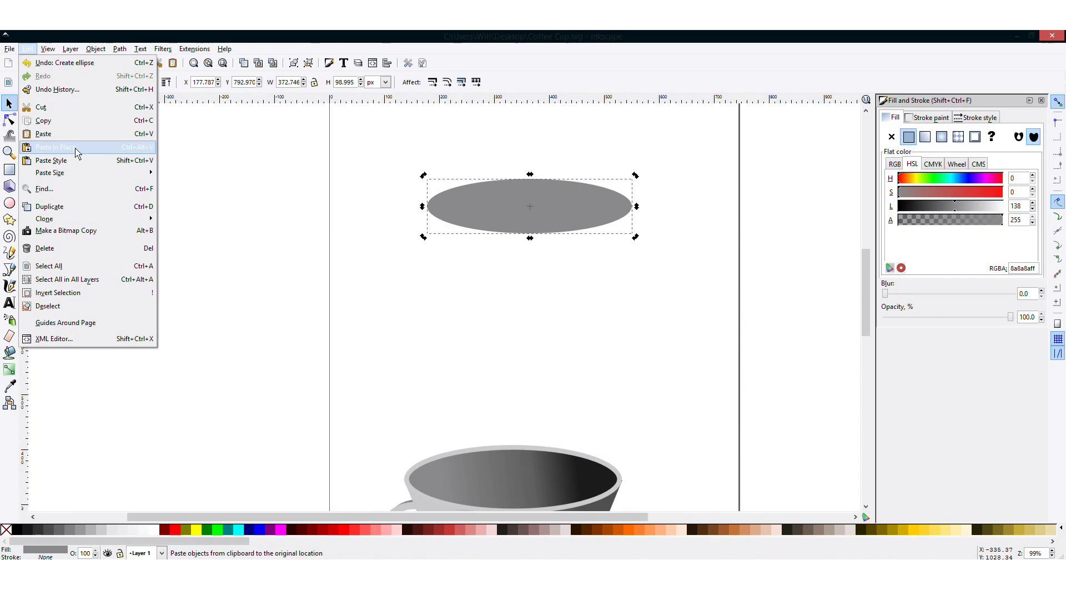
{"action": "left_click", "coordinate": [76, 155]}
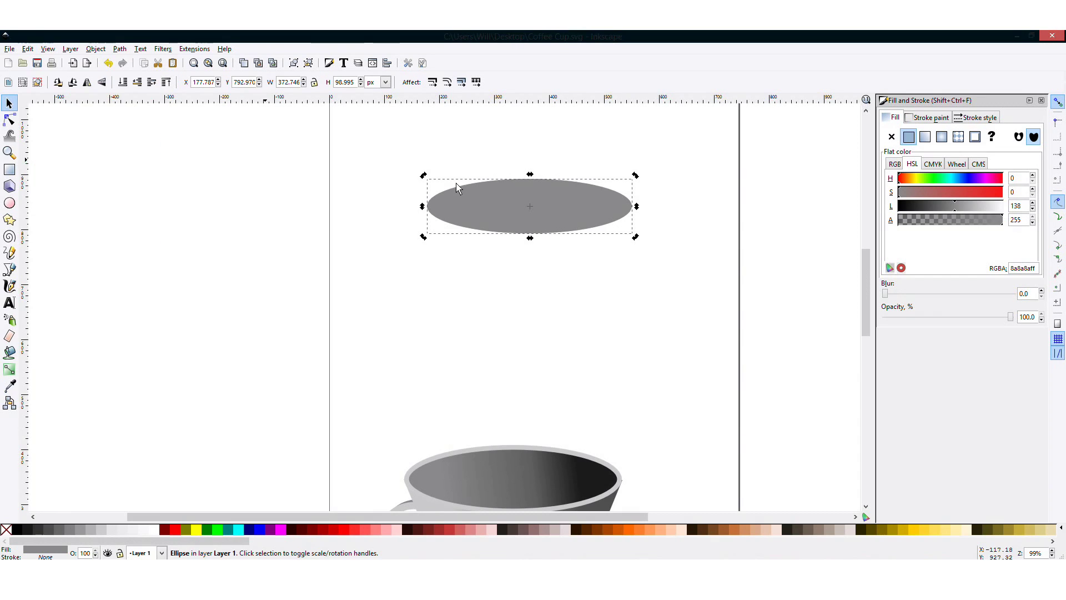
{"action": "left_click", "coordinate": [587, 207]}
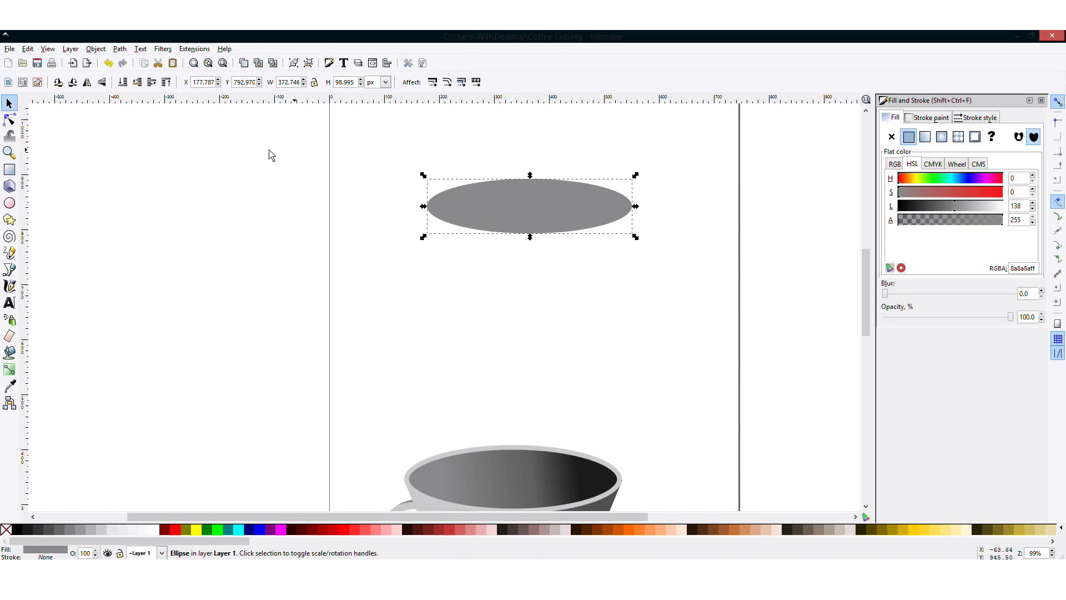
- Inset the ellipse copy with Dynamic Offset and fill it 80% Gray
{"action": "left_click", "coordinate": [121, 48]}
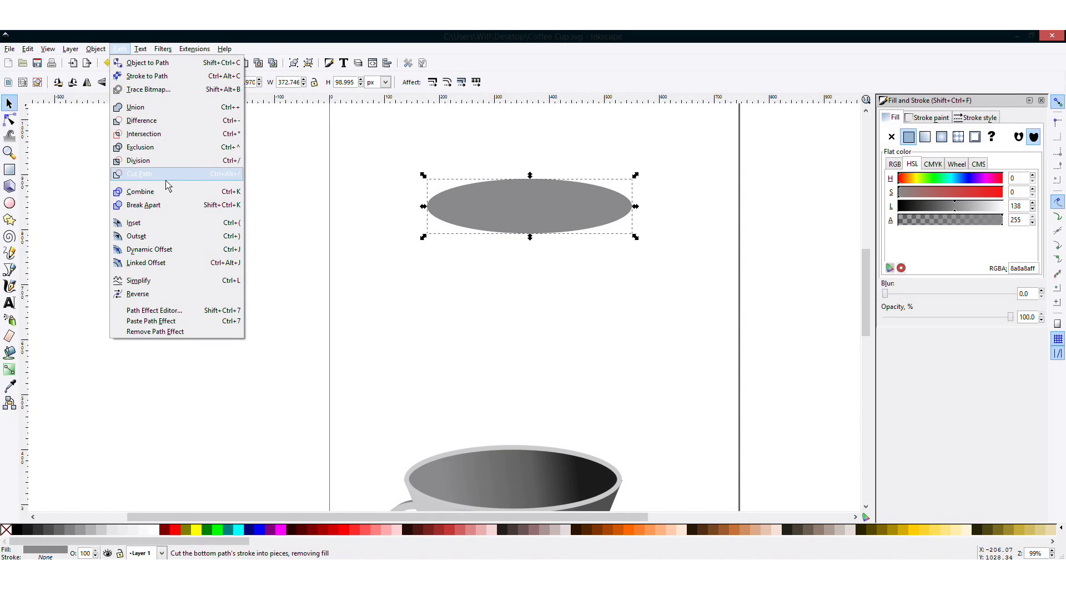
{"action": "left_click", "coordinate": [197, 250]}
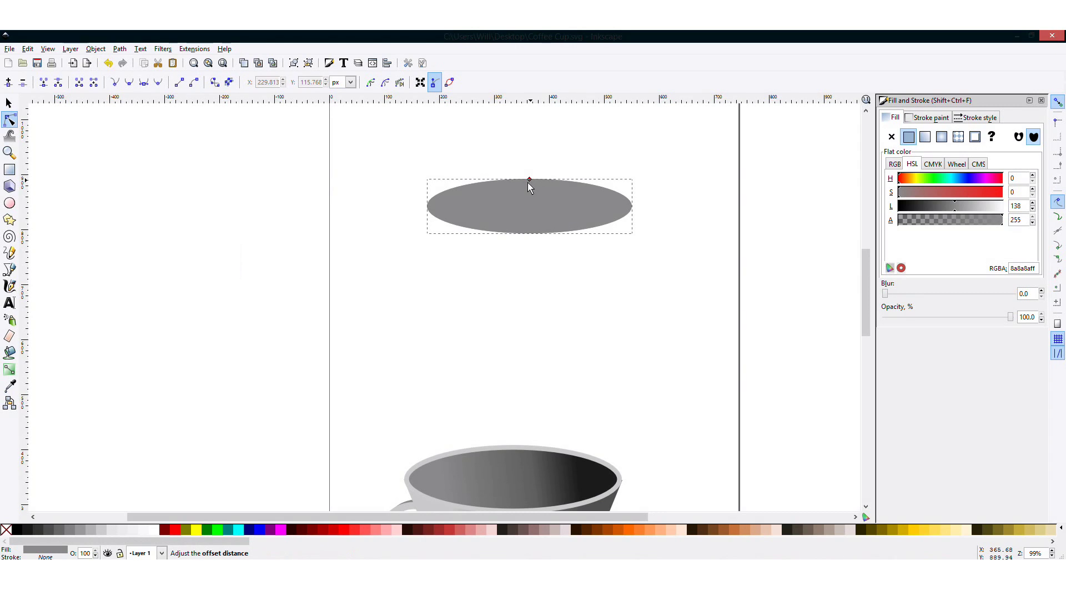
{"action": "left_click_drag", "start_coordinate": [531, 180], "coordinate": [527, 184]}
{"action": "left_click", "coordinate": [37, 530]}
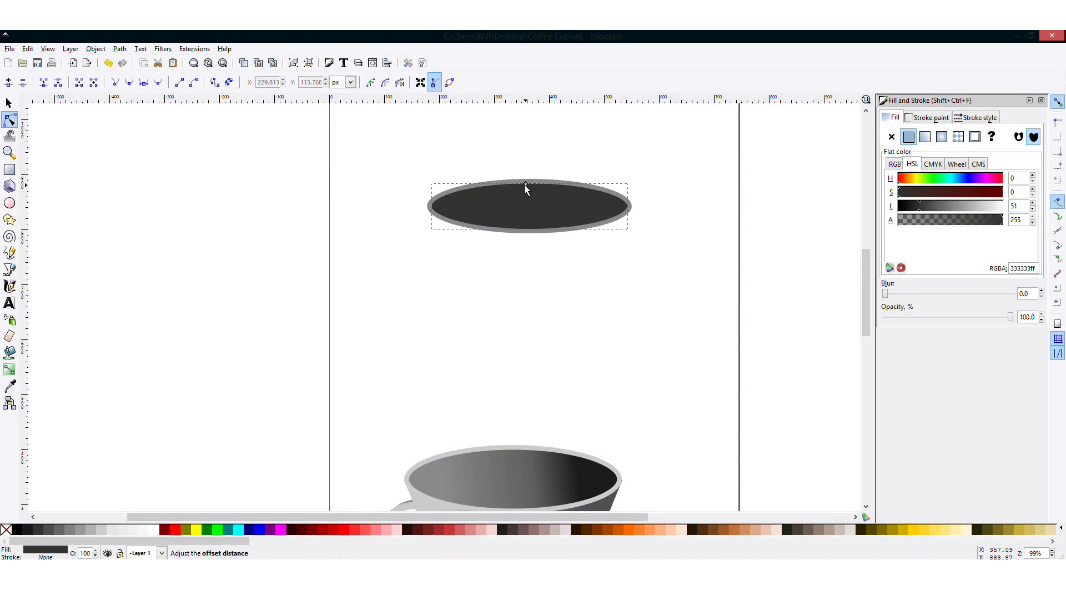
- Select the outer grey ellipse, passing over the dark inner one
{"action": "left_click", "coordinate": [9, 102]}
{"action": "left_click", "coordinate": [516, 280]}
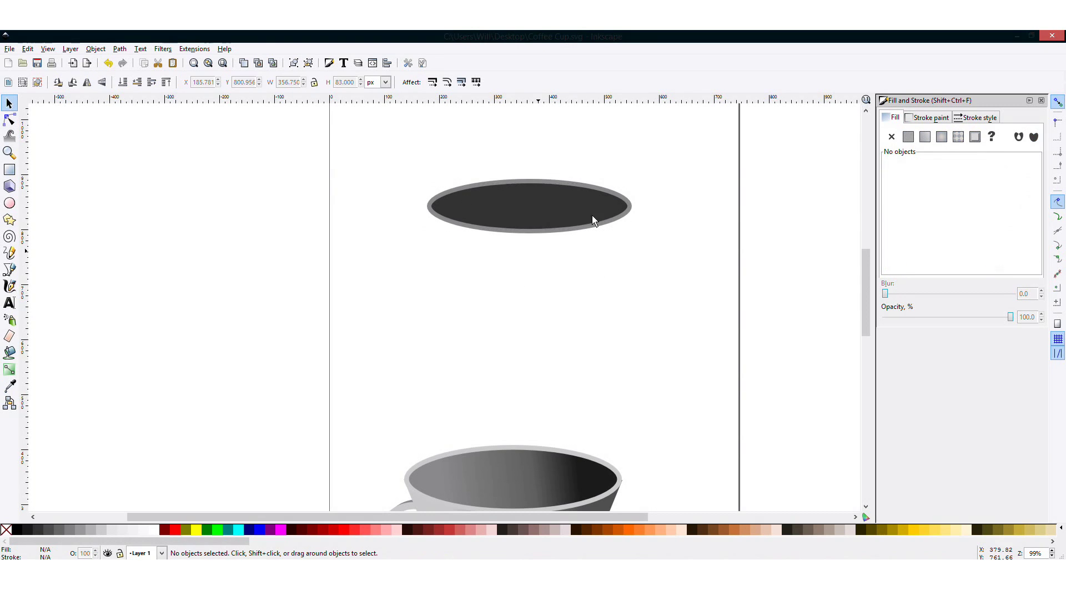
{"action": "left_click", "coordinate": [543, 180]}
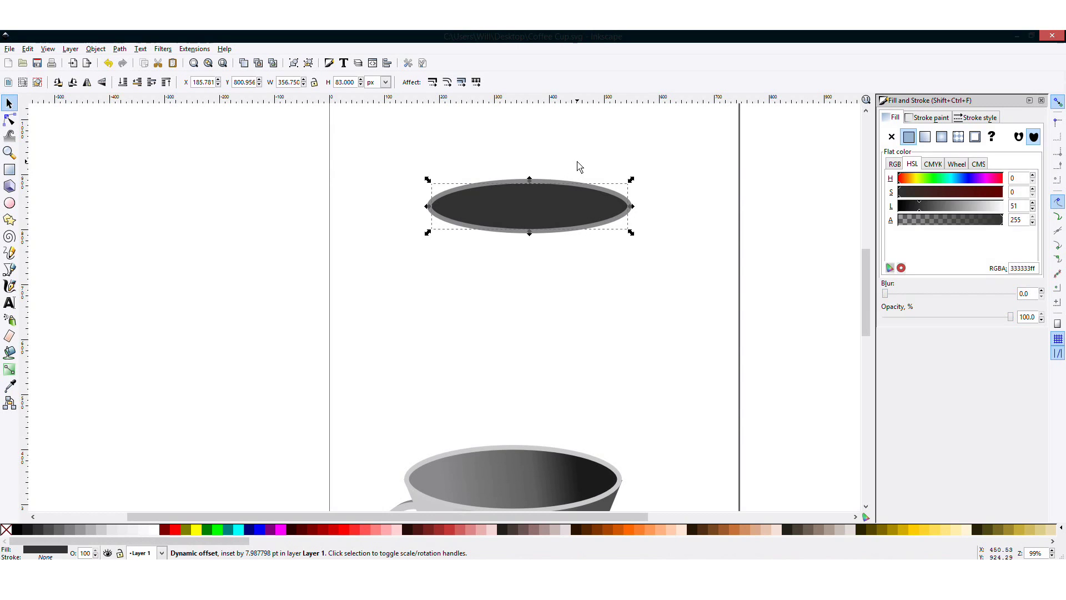
{"action": "key", "text": "Escape"}
{"action": "left_click", "coordinate": [535, 183]}
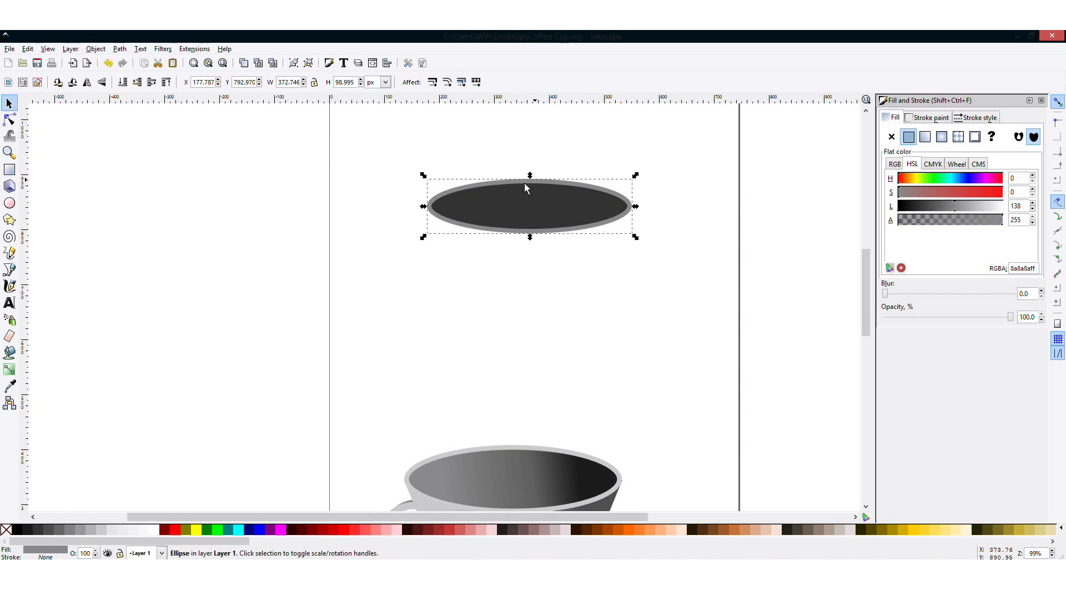
{"action": "scroll", "coordinate": [527, 185], "scroll_direction": "up", "scroll_amount": 2, "text": "ctrl"}
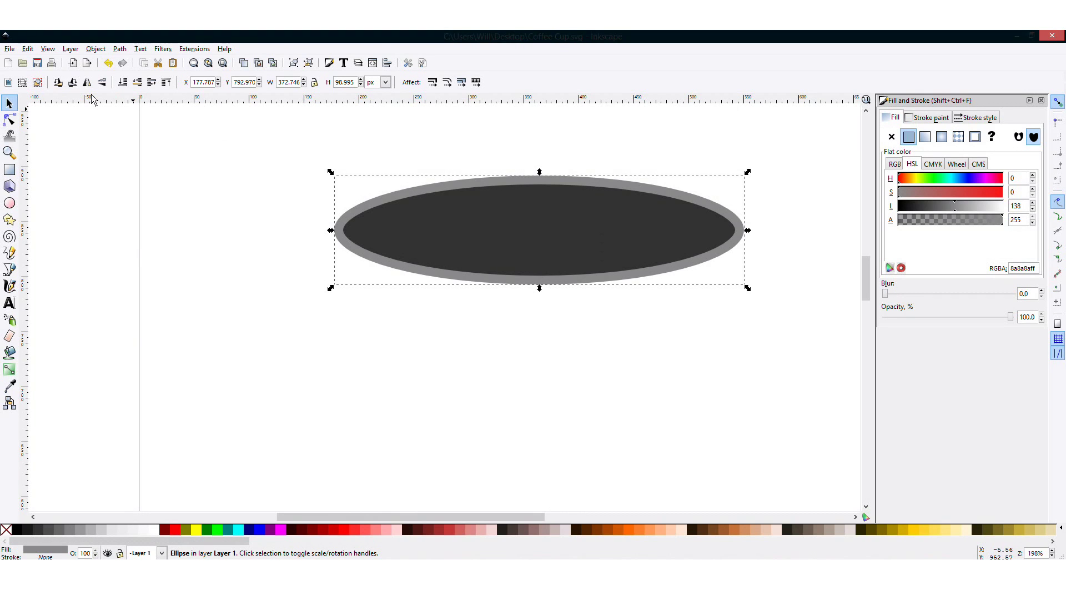
- Duplicate the grey rim ellipse in place
{"action": "left_click", "coordinate": [34, 52]}
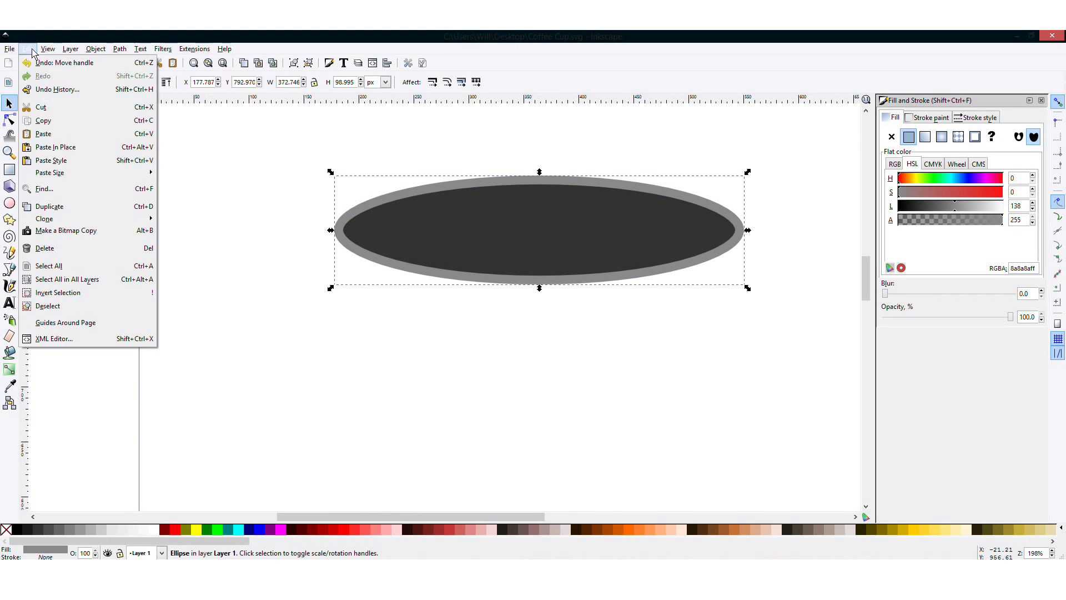
{"action": "left_click", "coordinate": [76, 124]}
{"action": "left_click", "coordinate": [27, 51]}
{"action": "left_click", "coordinate": [99, 151]}
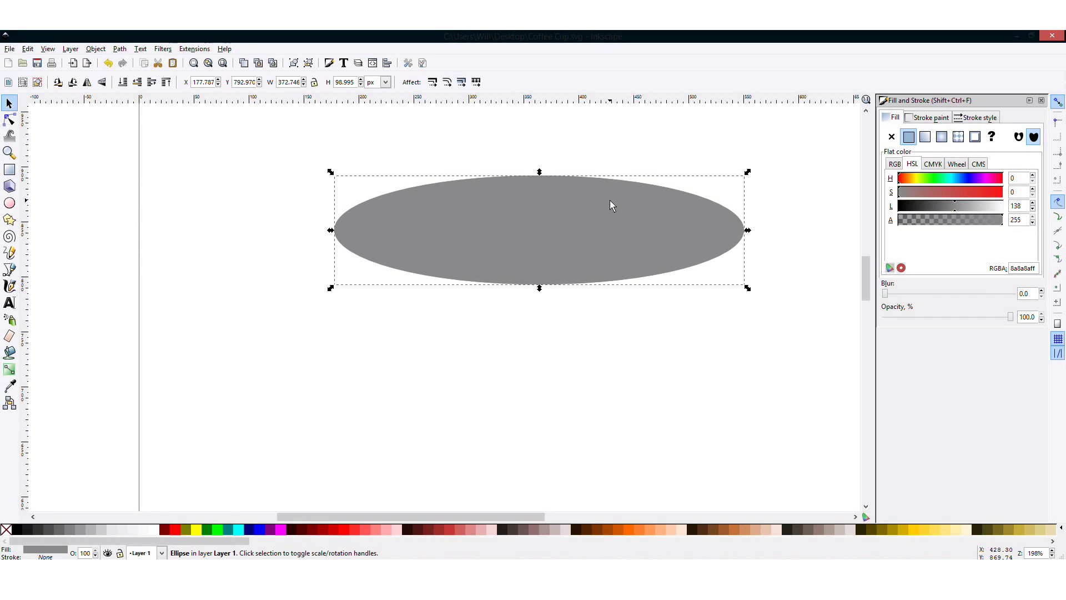
- Move the copy below the dark opening and scale it to about 213 px wide
{"action": "mouse_move", "coordinate": [610, 205]}
{"action": "left_mouse_down"}
{"action": "mouse_move", "coordinate": [633, 310]}
{"action": "mouse_move", "coordinate": [633, 429]}
{"action": "left_mouse_up"}
{"action": "scroll", "coordinate": [637, 367], "scroll_direction": "down", "scroll_amount": 2}
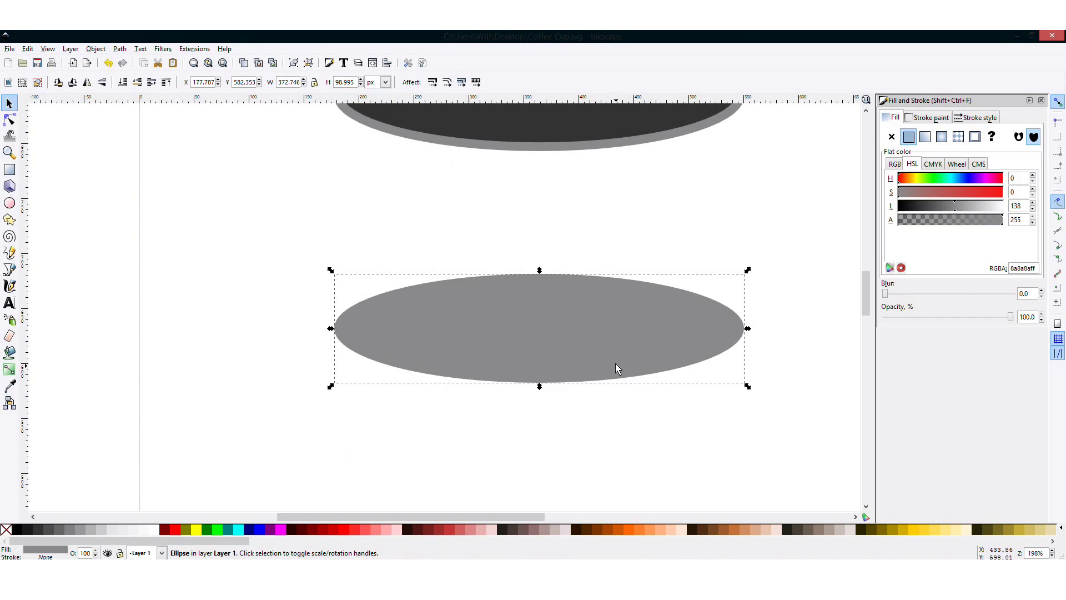
{"action": "scroll", "coordinate": [615, 363], "scroll_direction": "down", "scroll_amount": 2}
{"action": "left_click_drag", "start_coordinate": [597, 313], "coordinate": [600, 336]}
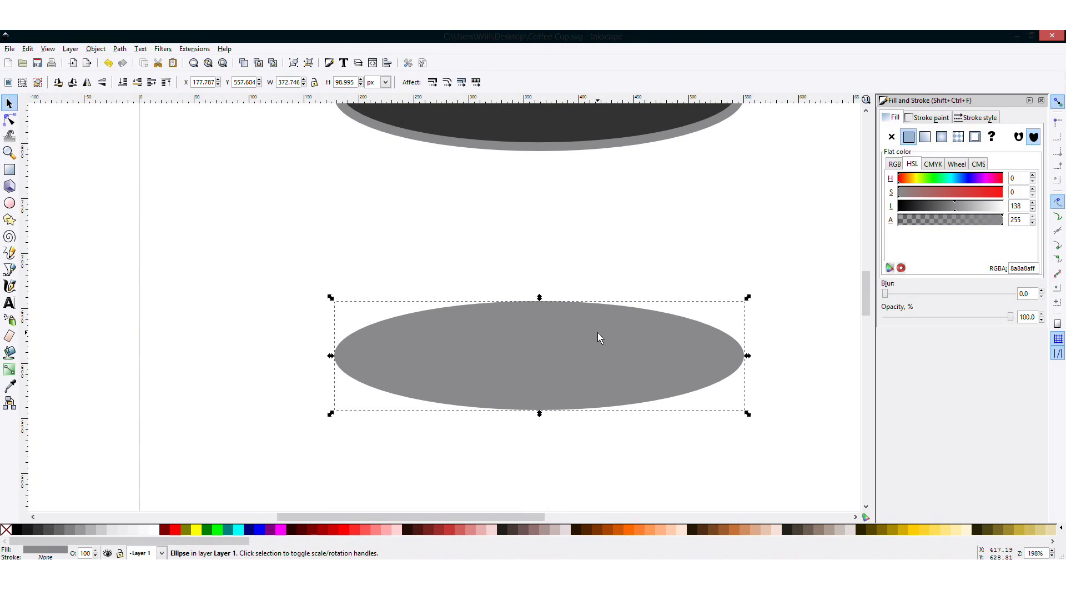
{"action": "scroll", "coordinate": [606, 336], "scroll_direction": "up", "scroll_amount": 3}
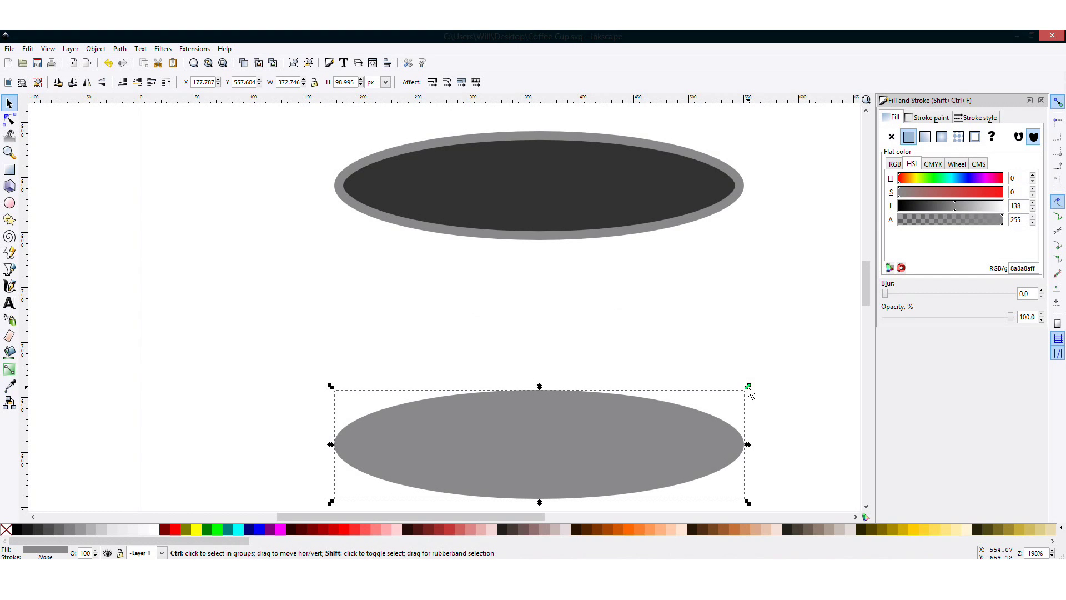
{"action": "left_click_drag", "start_coordinate": [748, 388], "coordinate": [728, 415]}
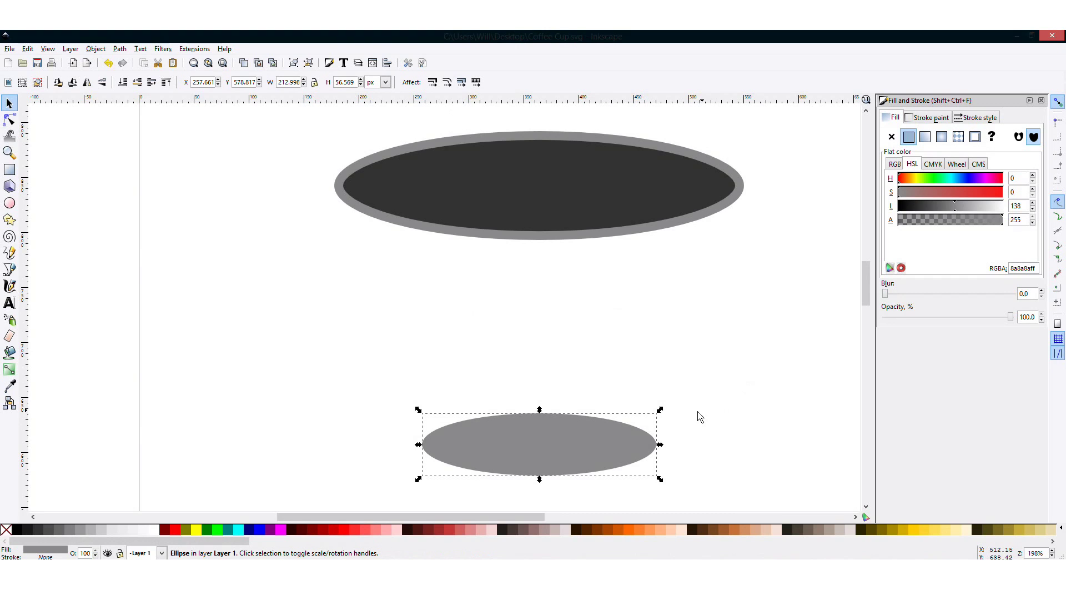
{"action": "left_click", "coordinate": [636, 367]}
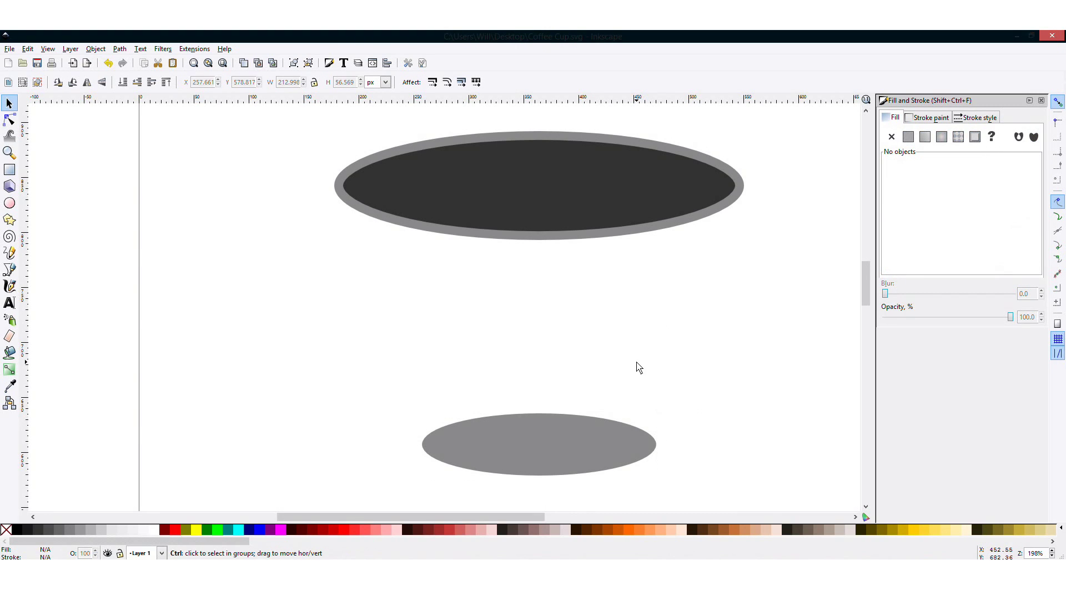
{"action": "scroll", "coordinate": [582, 366], "scroll_direction": "down", "scroll_amount": 2, "text": "ctrl"}
{"action": "scroll", "coordinate": [587, 356], "scroll_direction": "down", "scroll_amount": 5}
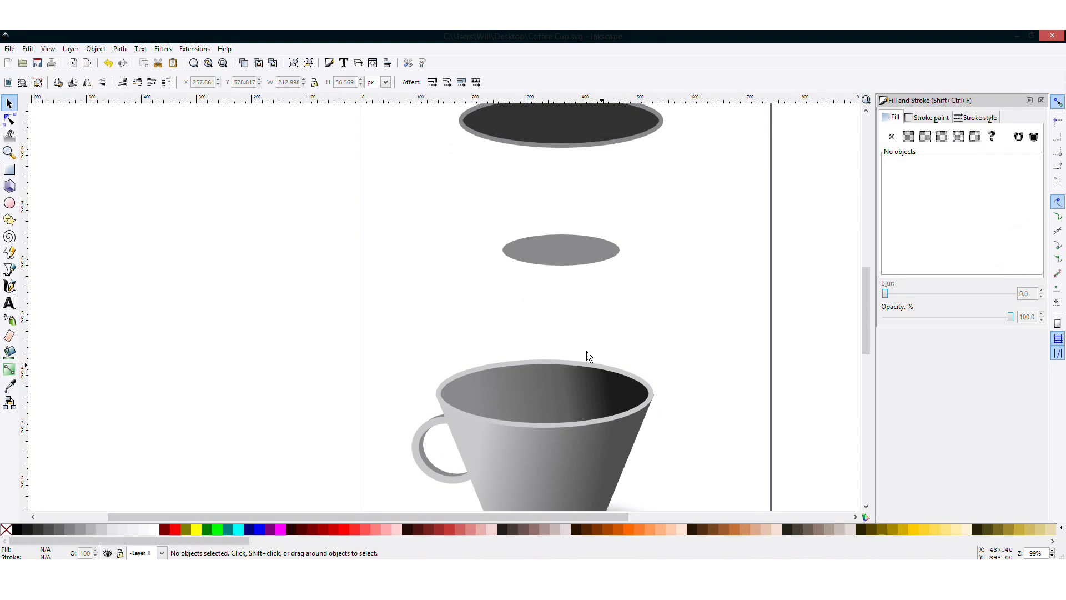
{"action": "scroll", "coordinate": [648, 338], "scroll_direction": "up", "scroll_amount": 1, "text": "ctrl"}
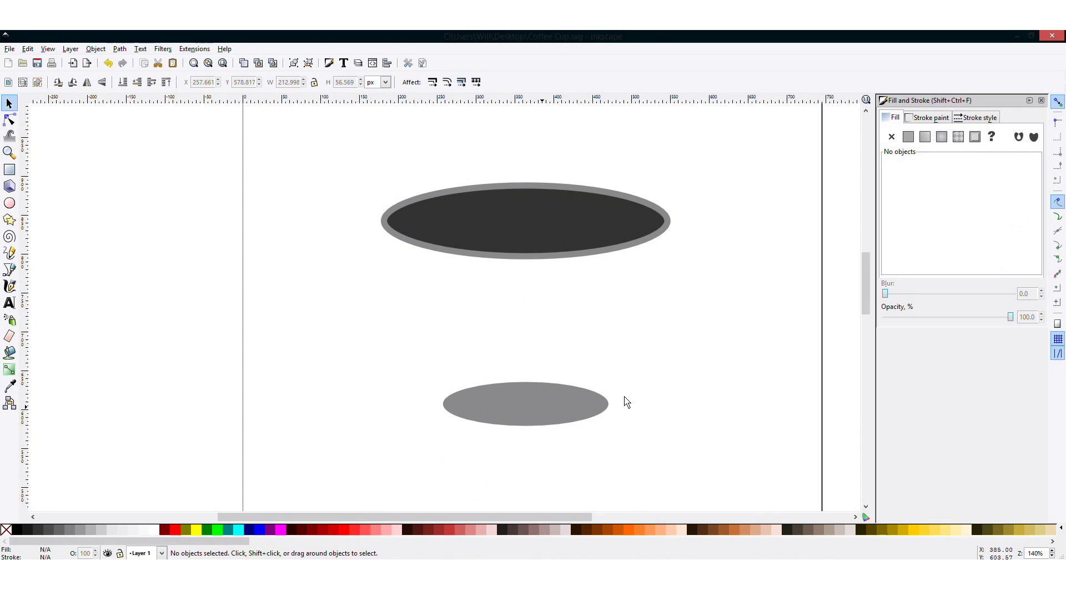
- Draw a closed Bezier outline from the rim's left edge, through both base ends, to the rim's right edge
{"action": "left_click", "coordinate": [11, 270]}
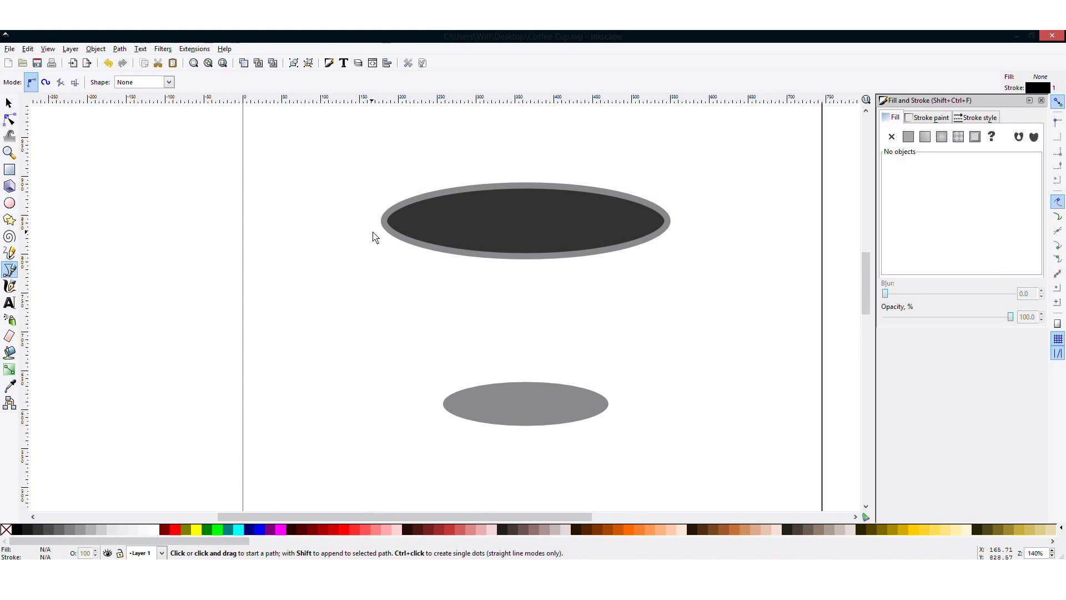
{"action": "scroll", "coordinate": [381, 223], "scroll_direction": "up", "scroll_amount": 4}
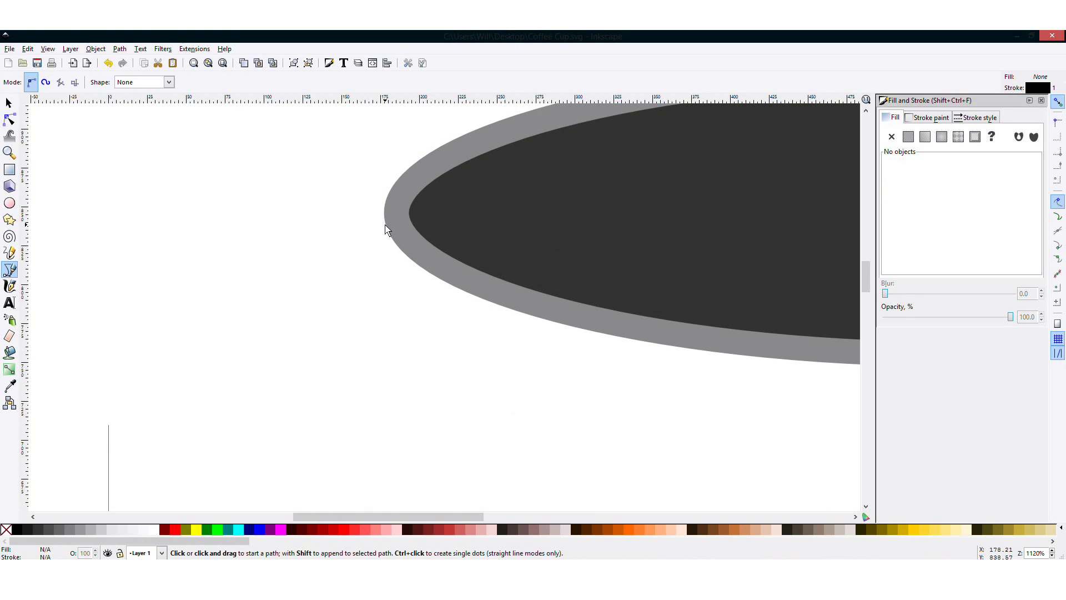
{"action": "scroll", "coordinate": [388, 228], "scroll_direction": "up", "scroll_amount": 2}
{"action": "left_click", "coordinate": [383, 204]}
{"action": "scroll", "coordinate": [388, 277], "scroll_direction": "down", "scroll_amount": 1}
{"action": "scroll", "coordinate": [400, 301], "scroll_direction": "down", "scroll_amount": 1}
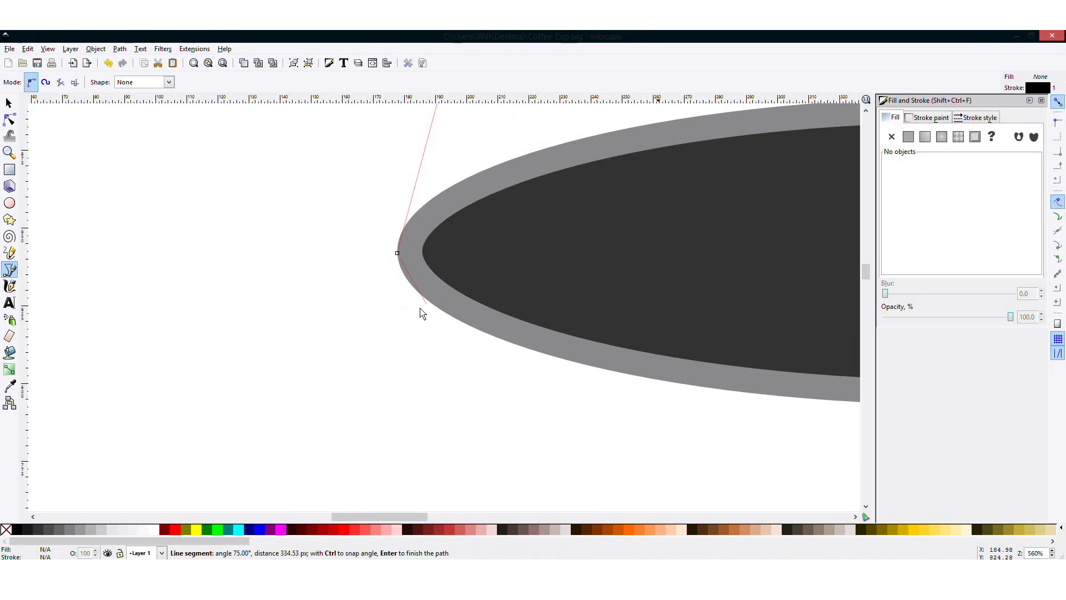
{"action": "scroll", "coordinate": [421, 312], "scroll_direction": "down", "scroll_amount": 1}
{"action": "scroll", "coordinate": [431, 336], "scroll_direction": "down", "scroll_amount": 2}
{"action": "scroll", "coordinate": [475, 346], "scroll_direction": "down", "scroll_amount": 3}
{"action": "scroll", "coordinate": [503, 344], "scroll_direction": "down", "scroll_amount": 2}
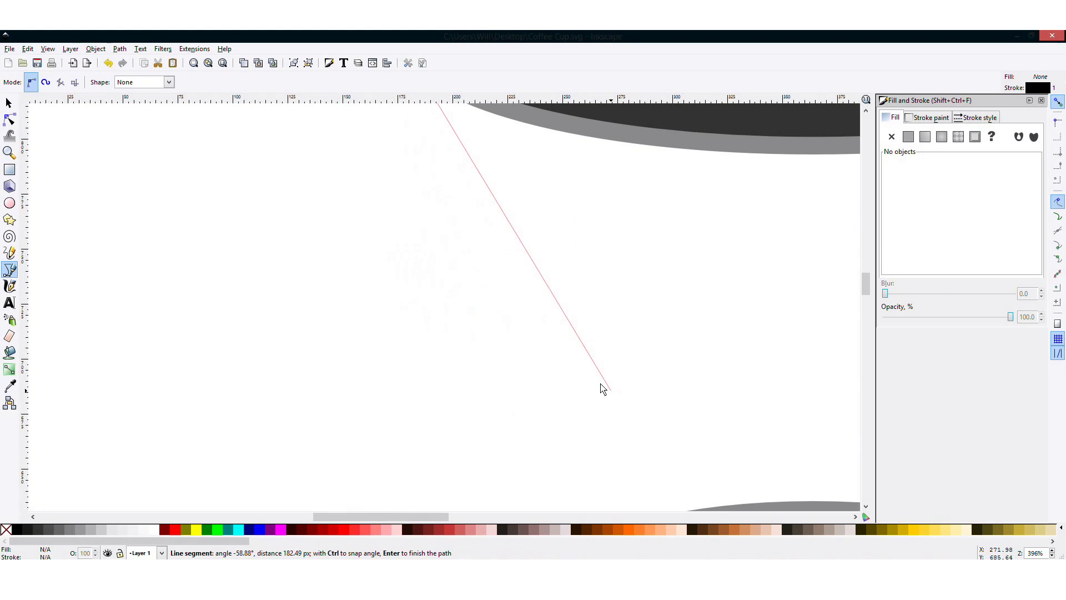
{"action": "scroll", "coordinate": [500, 275], "scroll_direction": "up", "scroll_amount": 1}
{"action": "scroll", "coordinate": [452, 221], "scroll_direction": "up", "scroll_amount": 2}
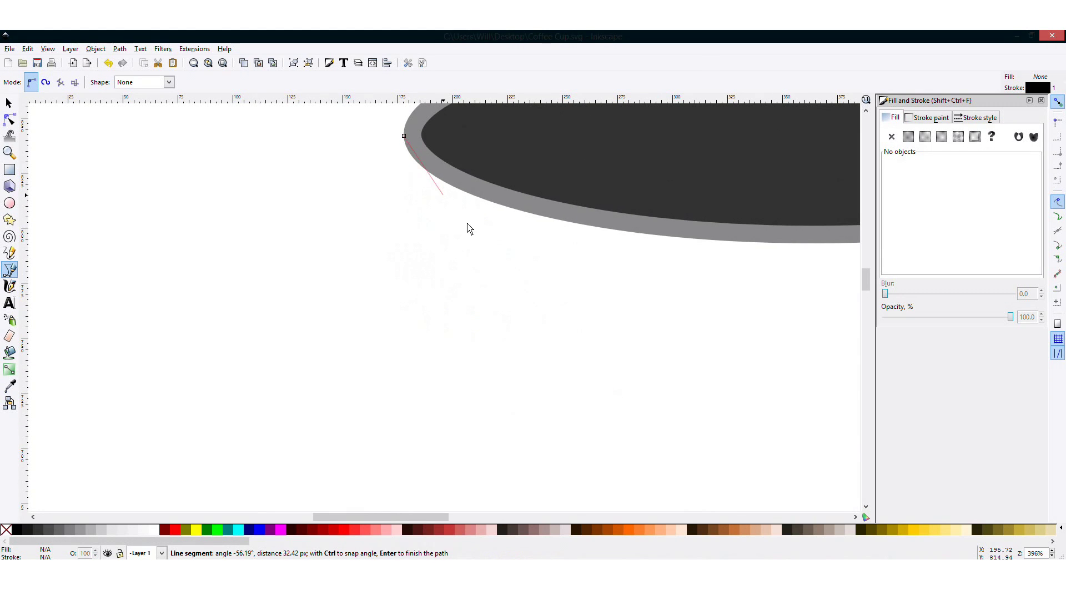
{"action": "scroll", "coordinate": [466, 229], "scroll_direction": "up", "scroll_amount": 8}
{"action": "scroll", "coordinate": [580, 468], "scroll_direction": "down", "scroll_amount": 1}
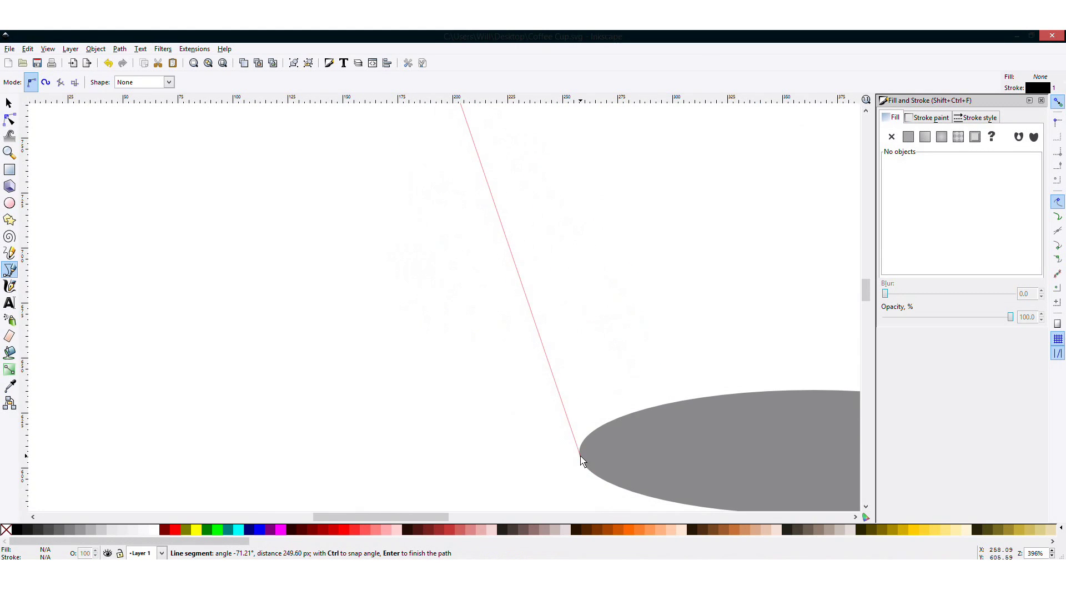
{"action": "left_click", "coordinate": [581, 456]}
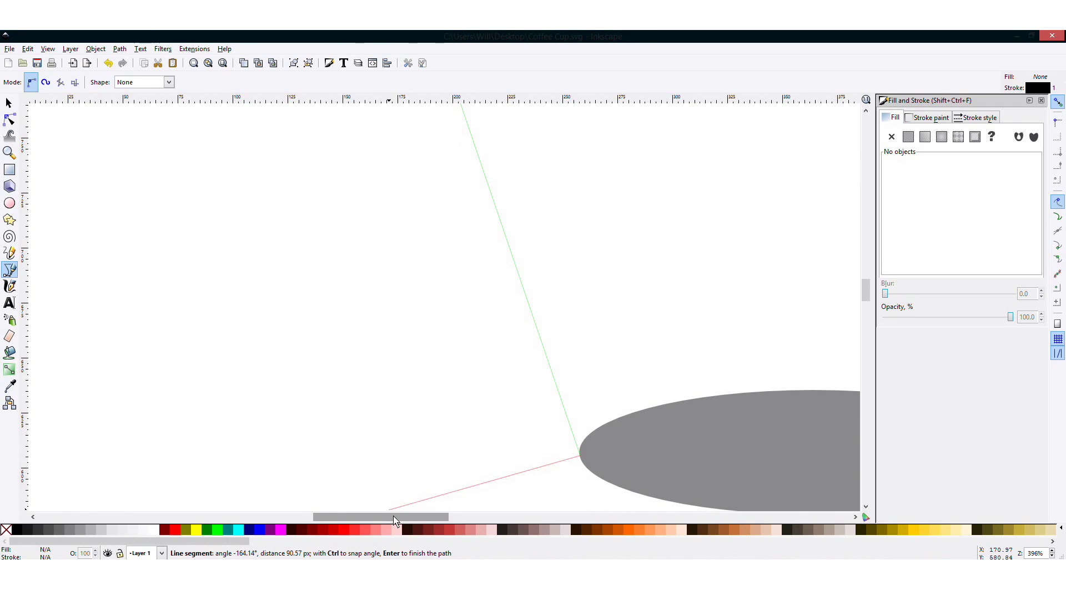
{"action": "left_click_drag", "start_coordinate": [395, 520], "coordinate": [426, 521]}
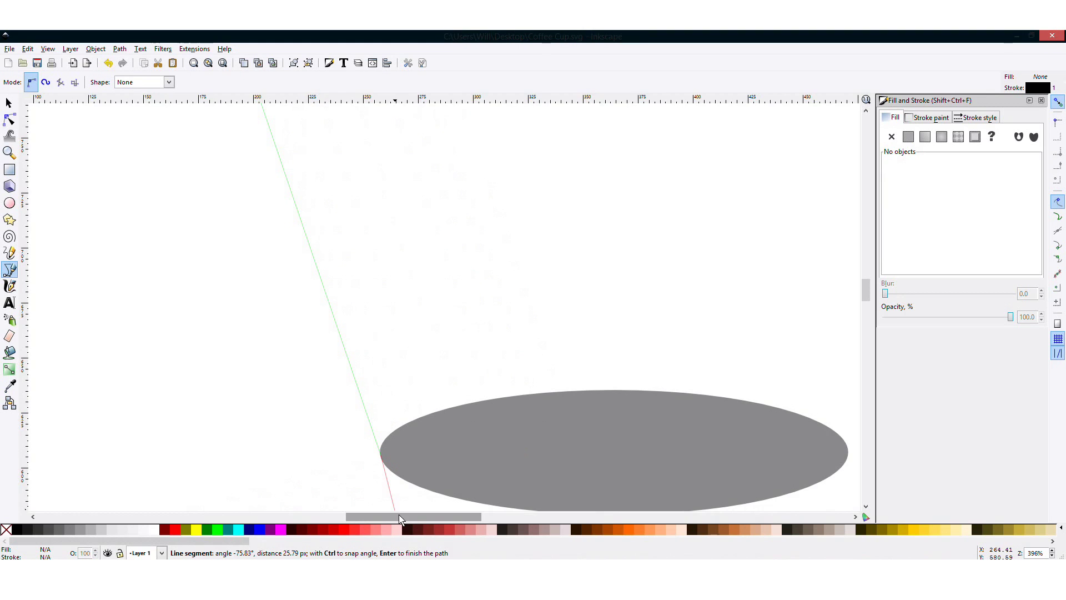
{"action": "left_click_drag", "start_coordinate": [399, 519], "coordinate": [426, 519]}
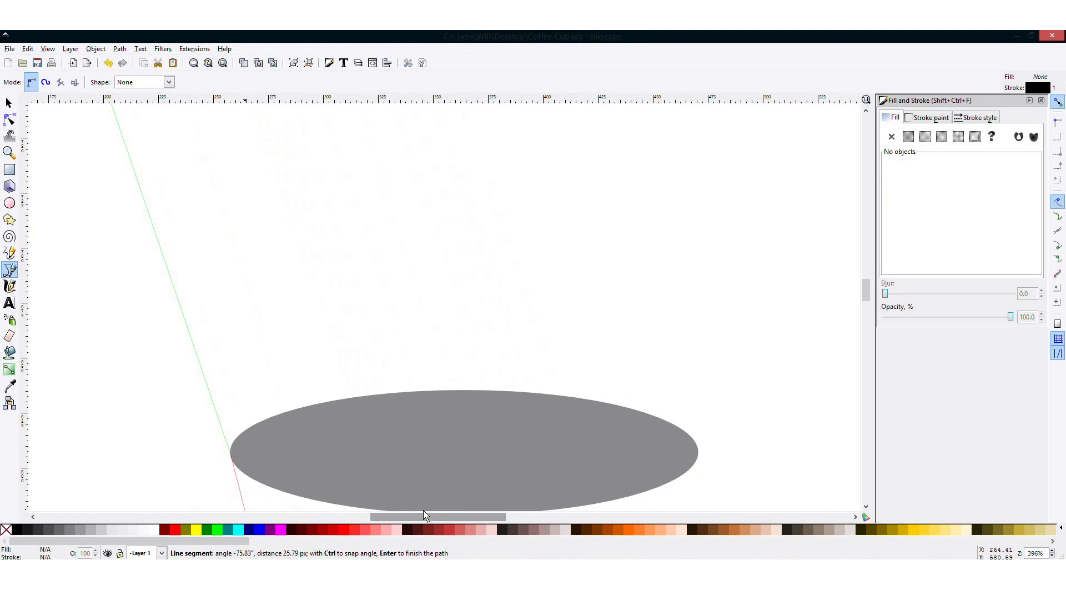
{"action": "left_click", "coordinate": [681, 450]}
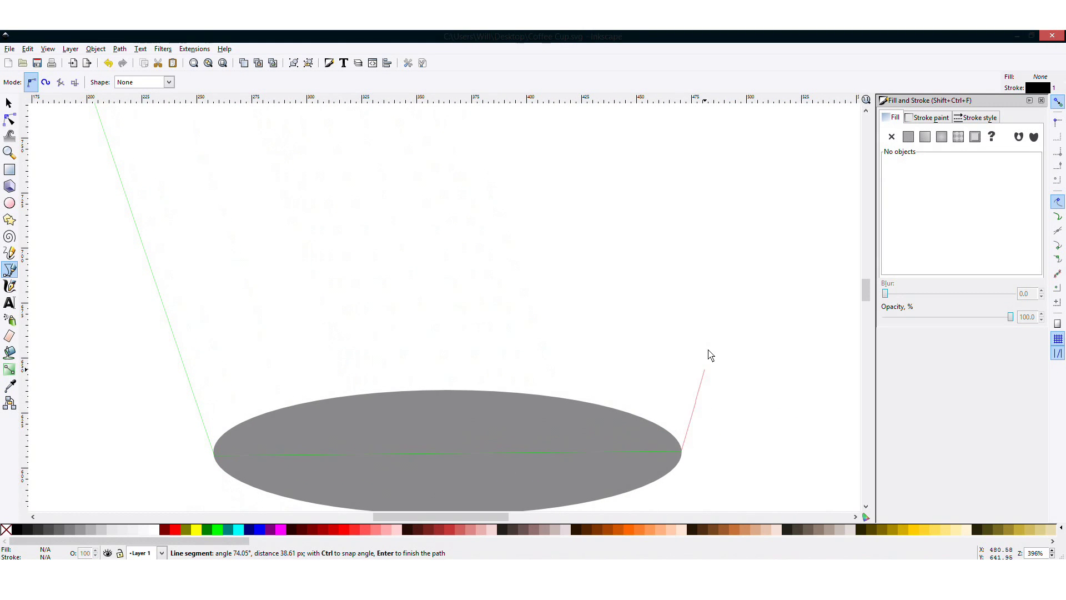
{"action": "scroll", "coordinate": [769, 283], "scroll_direction": "up", "scroll_amount": 2}
{"action": "scroll", "coordinate": [795, 279], "scroll_direction": "up", "scroll_amount": 3}
{"action": "scroll", "coordinate": [839, 273], "scroll_direction": "up", "scroll_amount": 2}
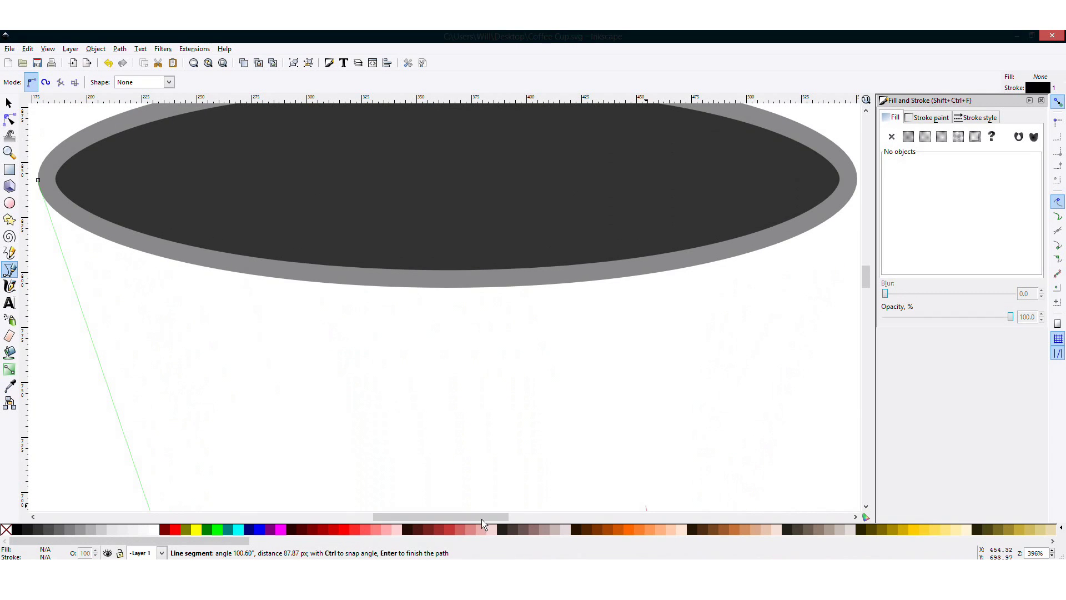
{"action": "left_click_drag", "start_coordinate": [482, 520], "coordinate": [508, 520]}
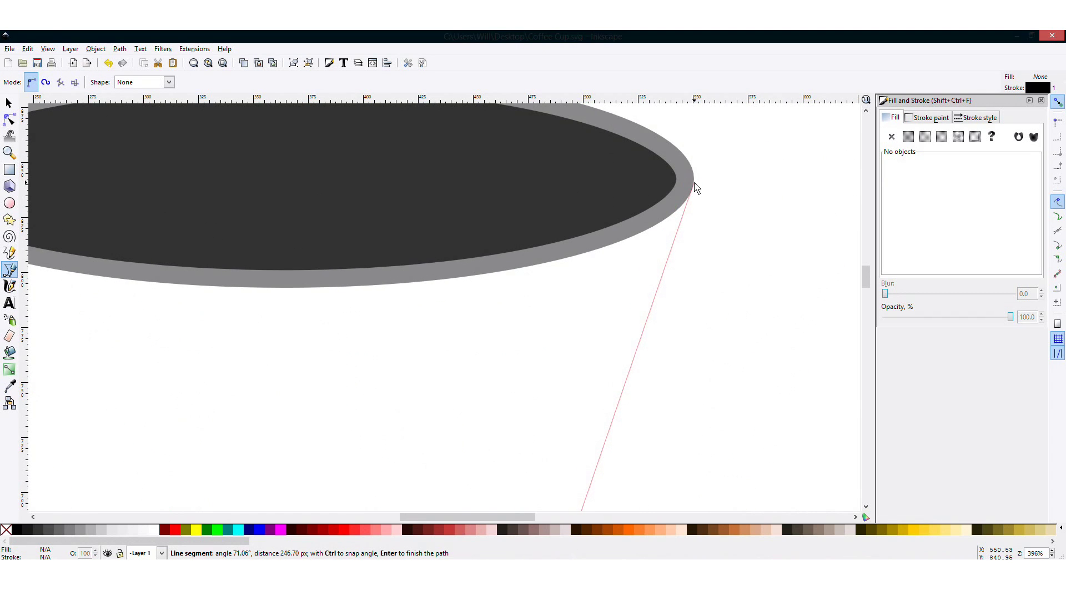
{"action": "left_click", "coordinate": [696, 189]}
{"action": "scroll", "coordinate": [424, 171], "scroll_direction": "down", "scroll_amount": 2, "text": "ctrl"}
{"action": "scroll", "coordinate": [424, 170], "scroll_direction": "down", "scroll_amount": 2, "text": "ctrl"}
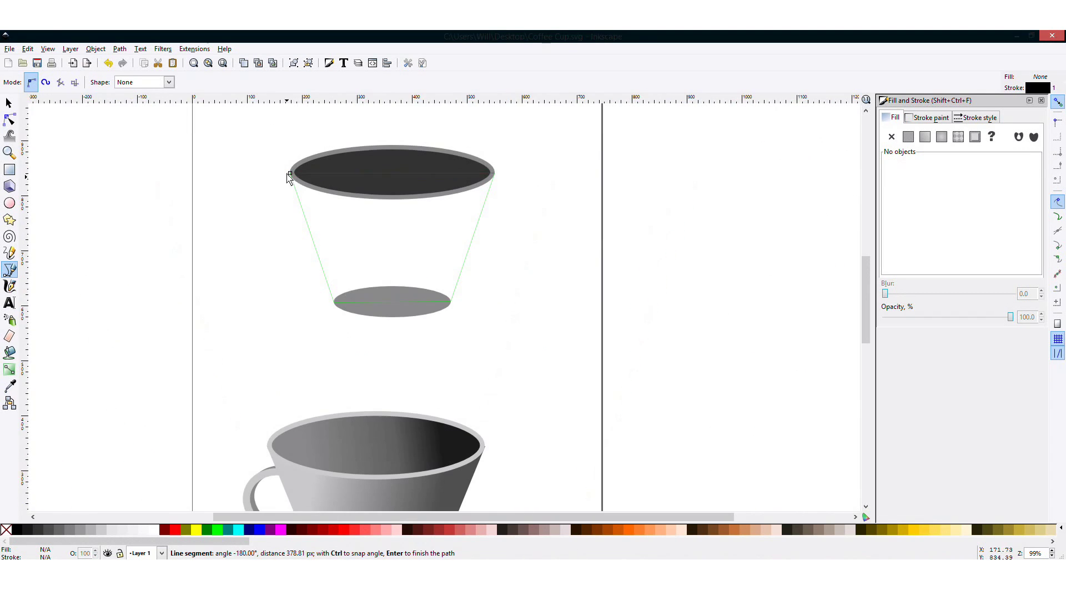
{"action": "scroll", "coordinate": [288, 177], "scroll_direction": "up", "scroll_amount": 2, "text": "ctrl"}
{"action": "left_click", "coordinate": [292, 173]}
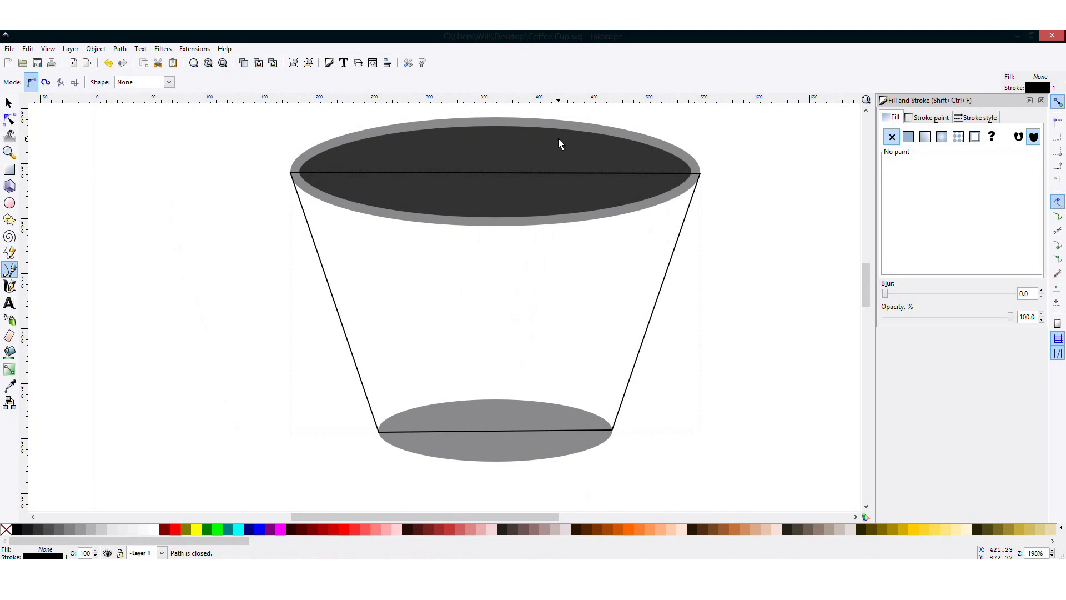
- Fill the trapezoid with the base's flat grey via the Dropper, then add the base to the selection
{"action": "left_click", "coordinate": [9, 102]}
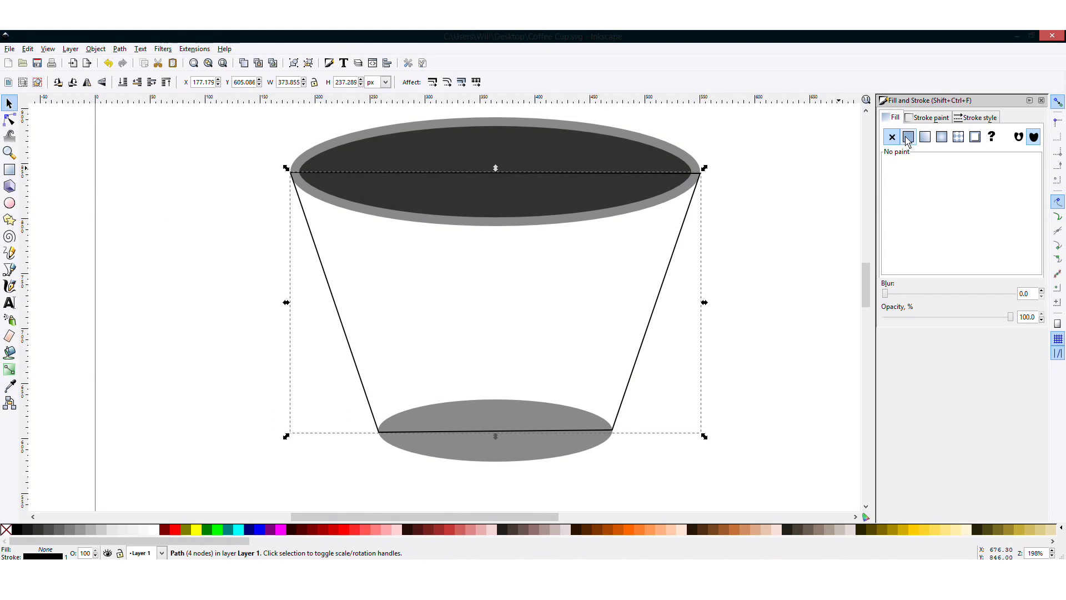
{"action": "left_click", "coordinate": [908, 138]}
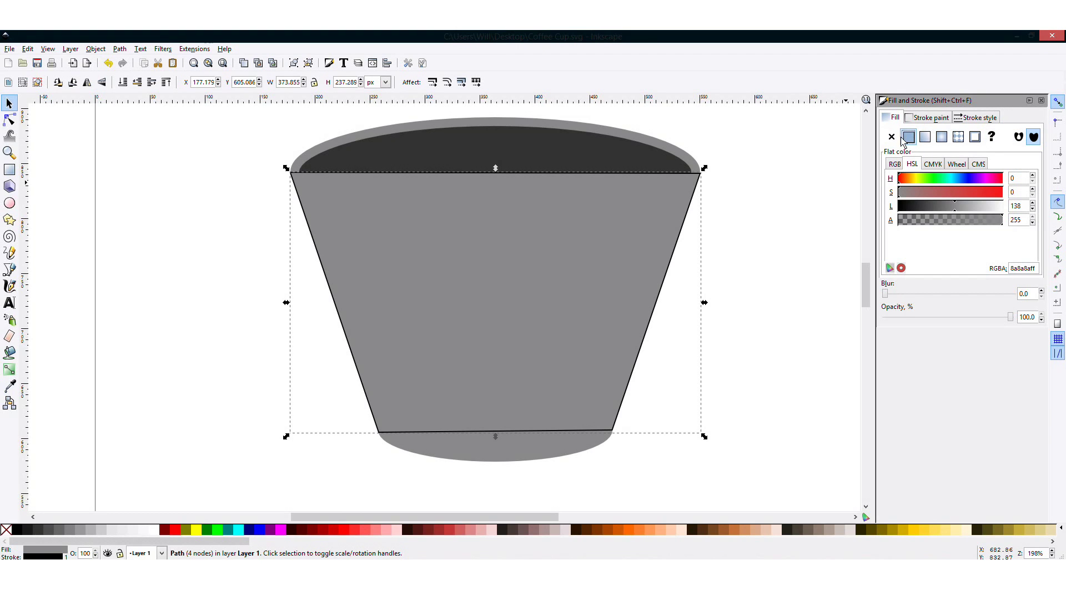
{"action": "left_click", "coordinate": [8, 388]}
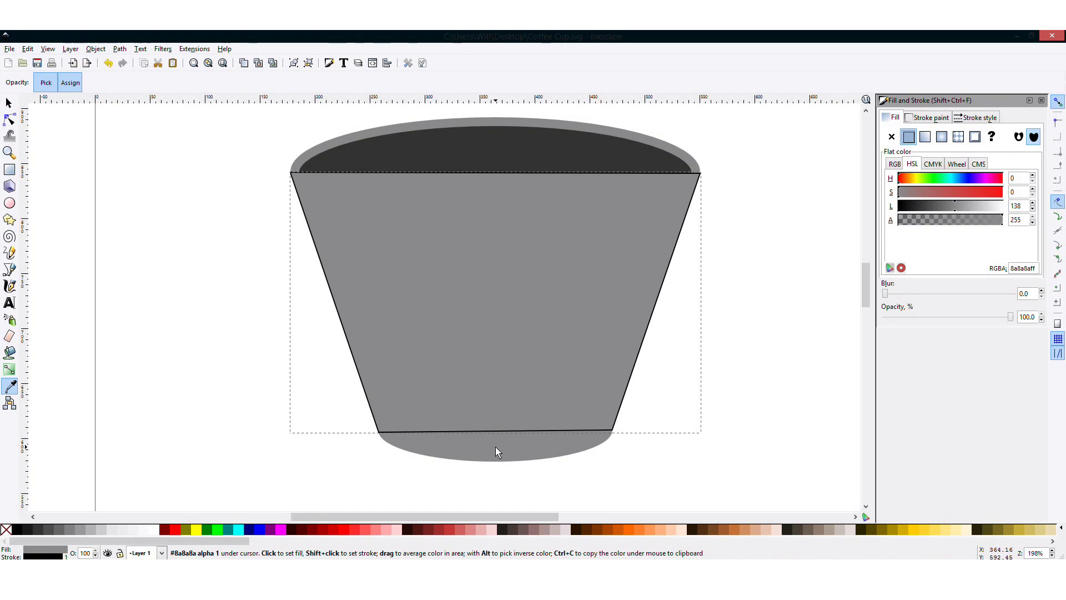
{"action": "left_click", "coordinate": [9, 101]}
{"action": "scroll", "coordinate": [424, 192], "scroll_direction": "down", "scroll_amount": 1}
{"action": "scroll", "coordinate": [438, 327], "scroll_direction": "up", "scroll_amount": 2}
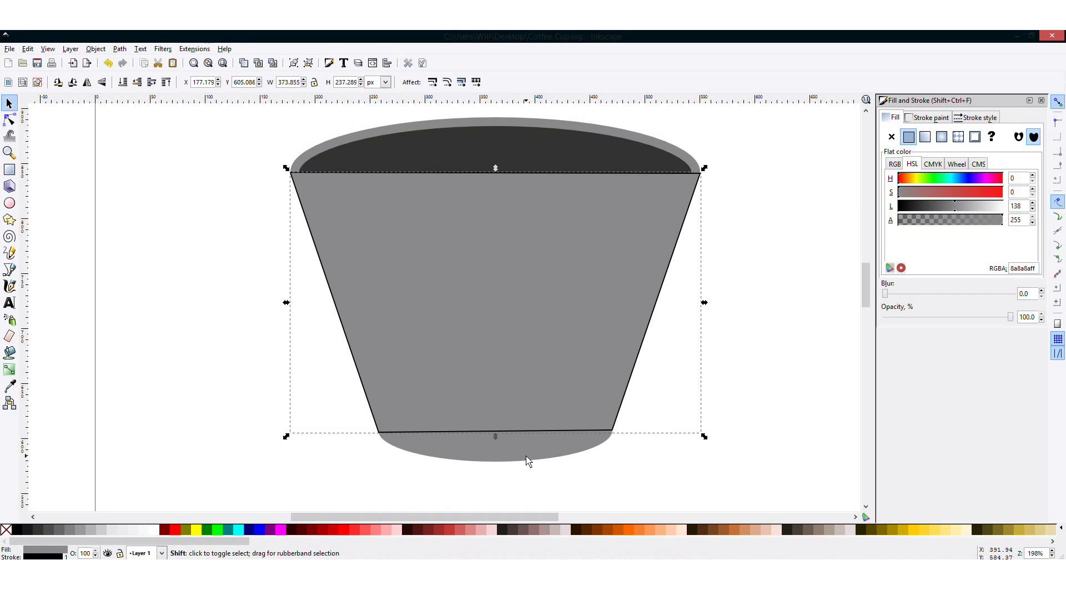
{"action": "left_click", "coordinate": [509, 454], "text": "shift"}
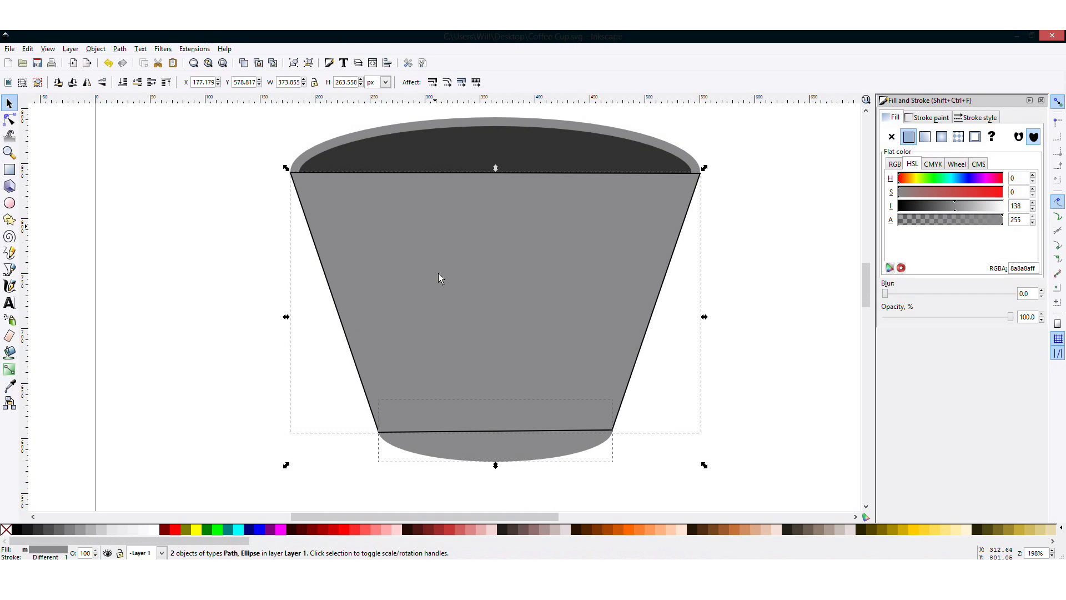
- Union the trapezoid with the base ellipse and reselect the merged grey body
{"action": "left_click", "coordinate": [124, 50]}
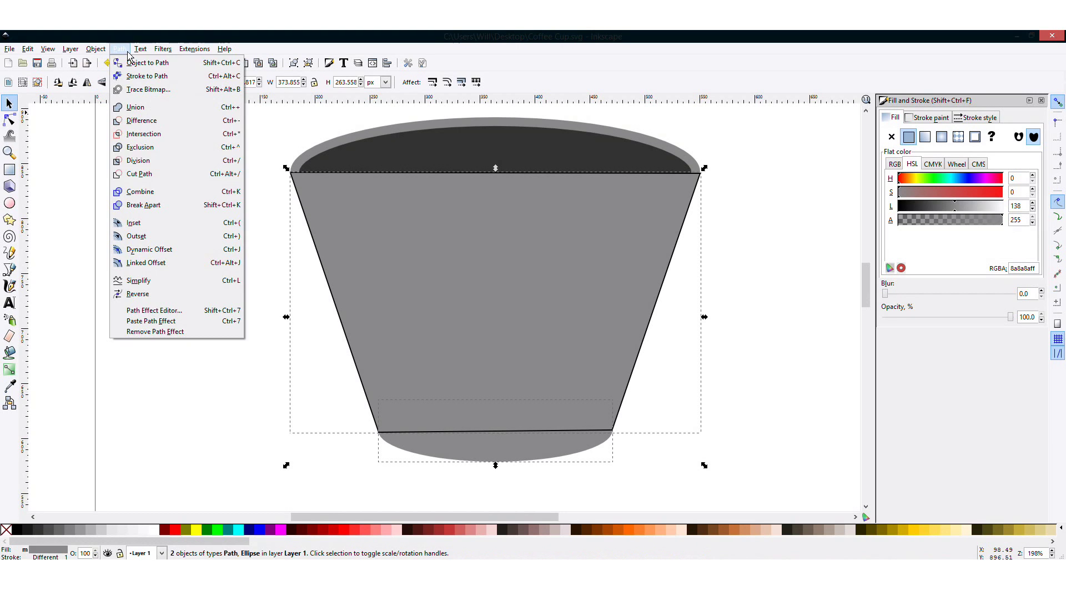
{"action": "left_click", "coordinate": [196, 115]}
{"action": "left_click", "coordinate": [207, 227]}
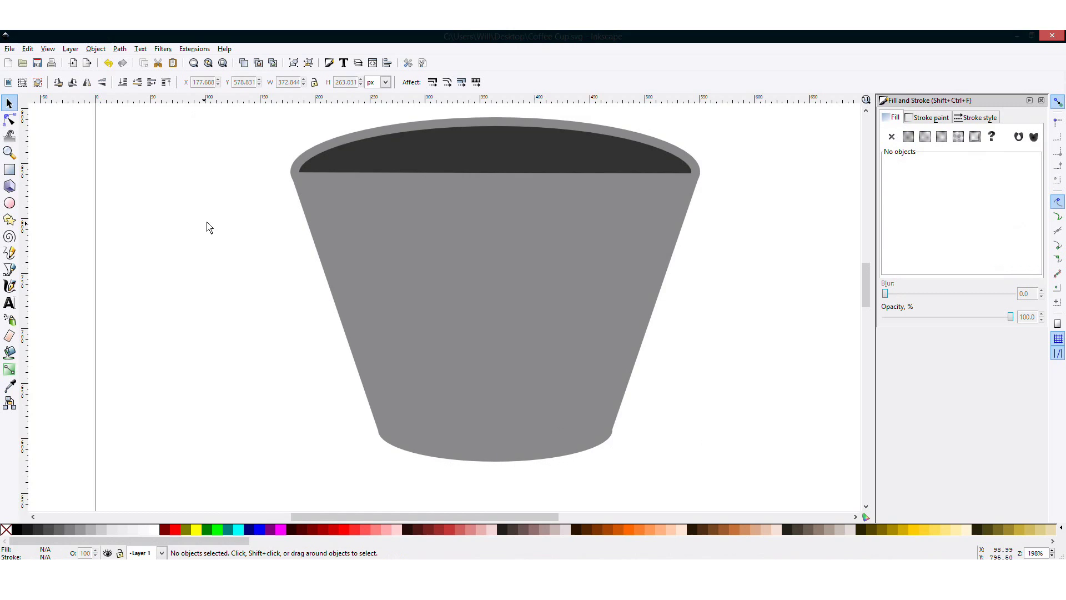
{"action": "scroll", "coordinate": [208, 209], "scroll_direction": "down", "scroll_amount": 2}
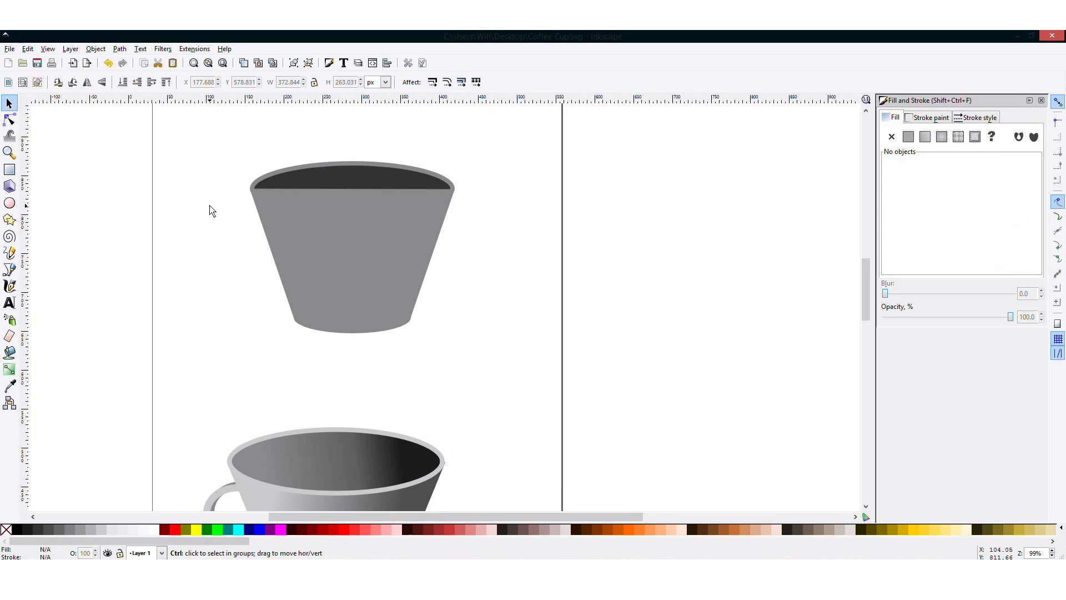
{"action": "left_click", "coordinate": [310, 238]}
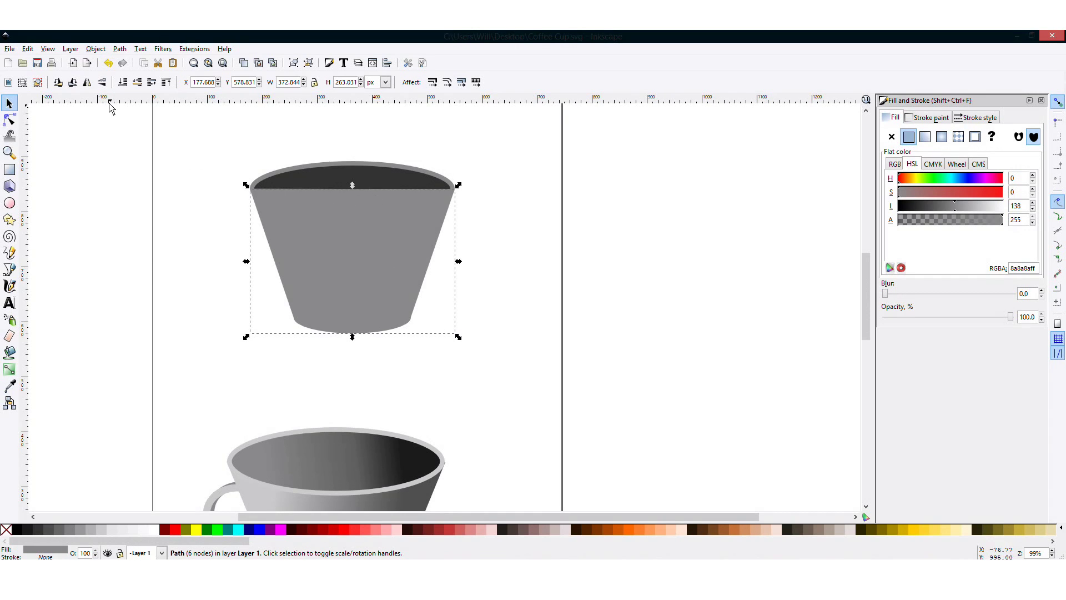
- Lower the cup body beneath the dark interior ellipse with Page Down
{"action": "left_click", "coordinate": [71, 50]}
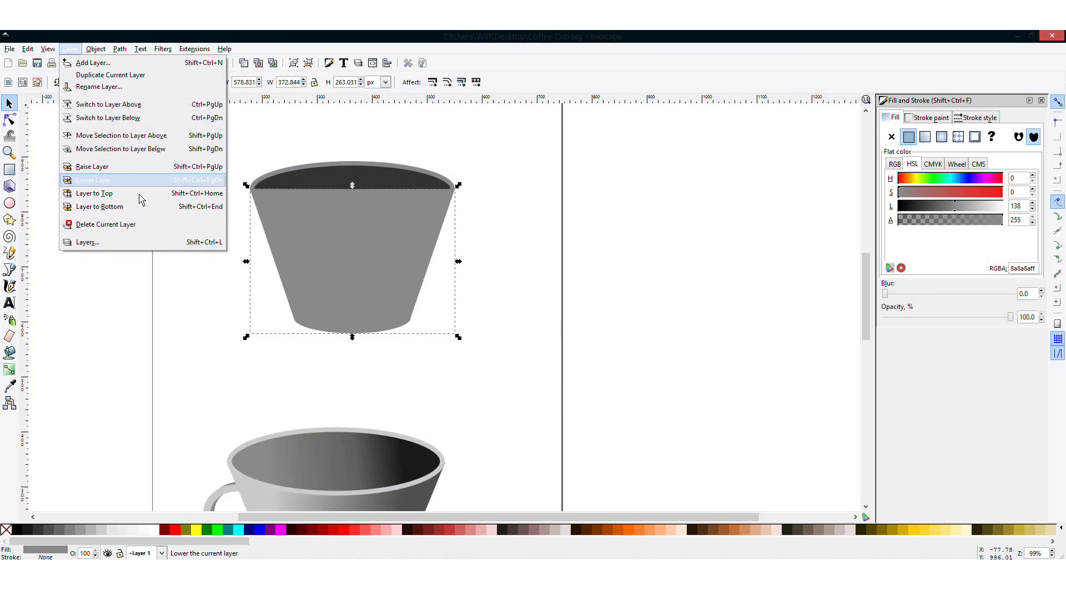
{"action": "left_click", "coordinate": [114, 208]}
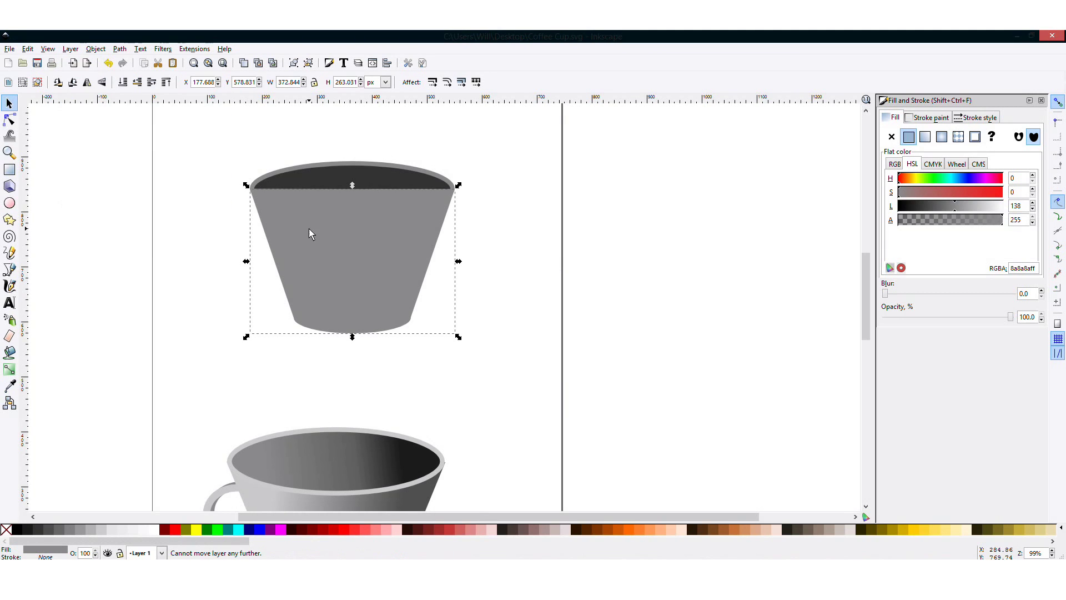
{"action": "left_click", "coordinate": [72, 49]}
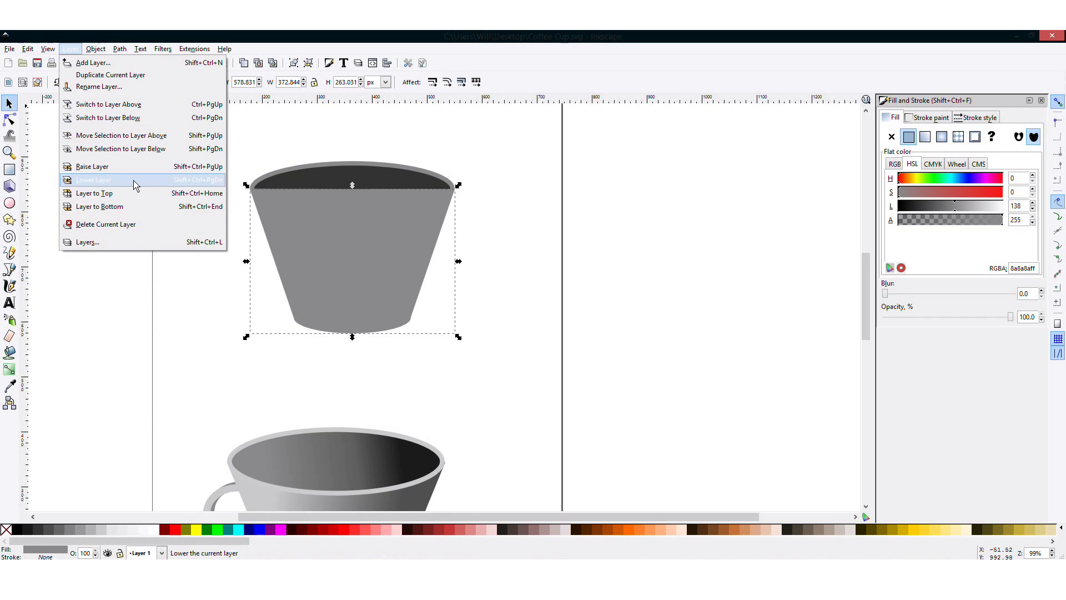
{"action": "left_click", "coordinate": [118, 208]}
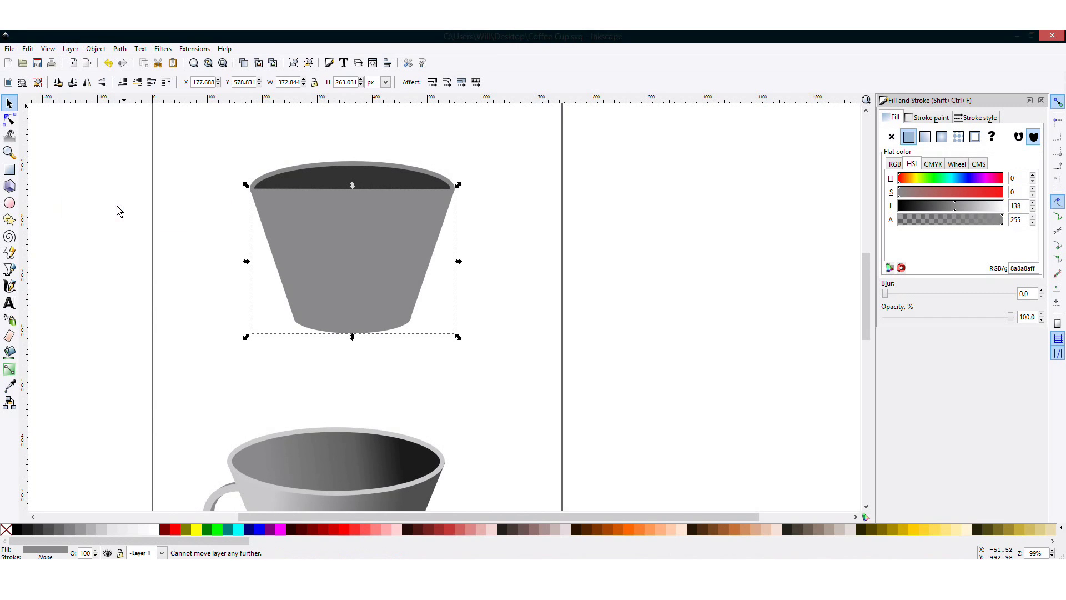
{"action": "left_click", "coordinate": [155, 226]}
{"action": "scroll", "coordinate": [156, 225], "scroll_direction": "up", "scroll_amount": 1}
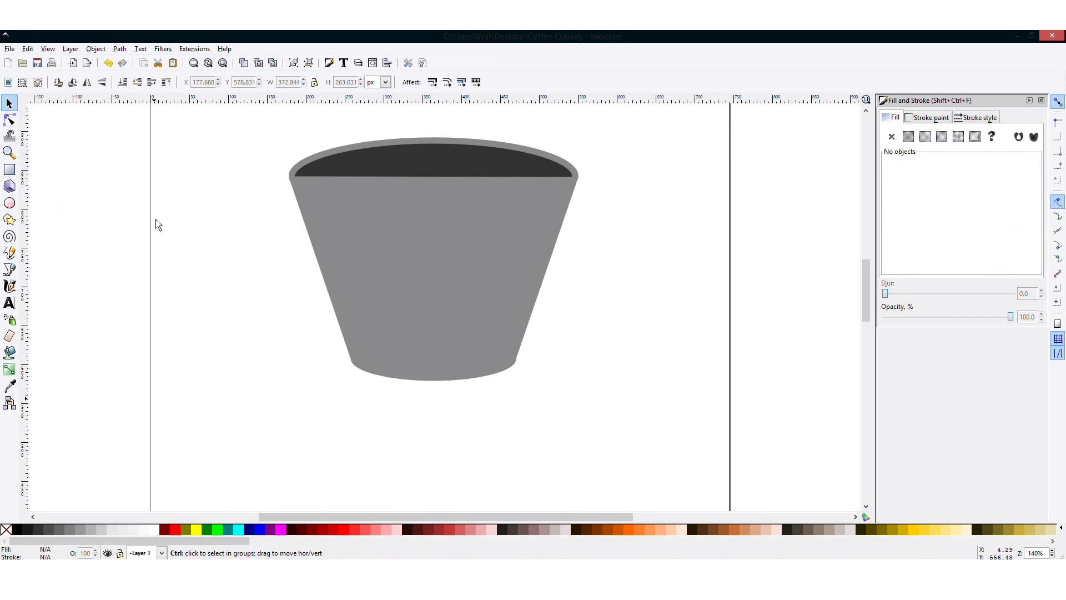
{"action": "scroll", "coordinate": [434, 273], "scroll_direction": "up", "scroll_amount": 1}
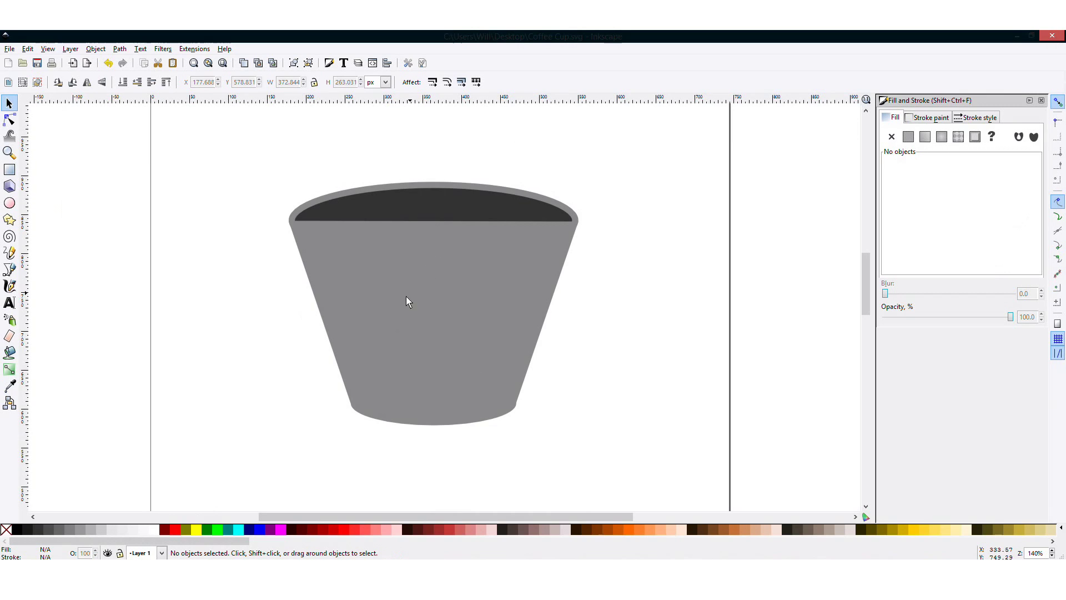
{"action": "left_click", "coordinate": [447, 267]}
{"action": "key", "text": "Page_Down"}
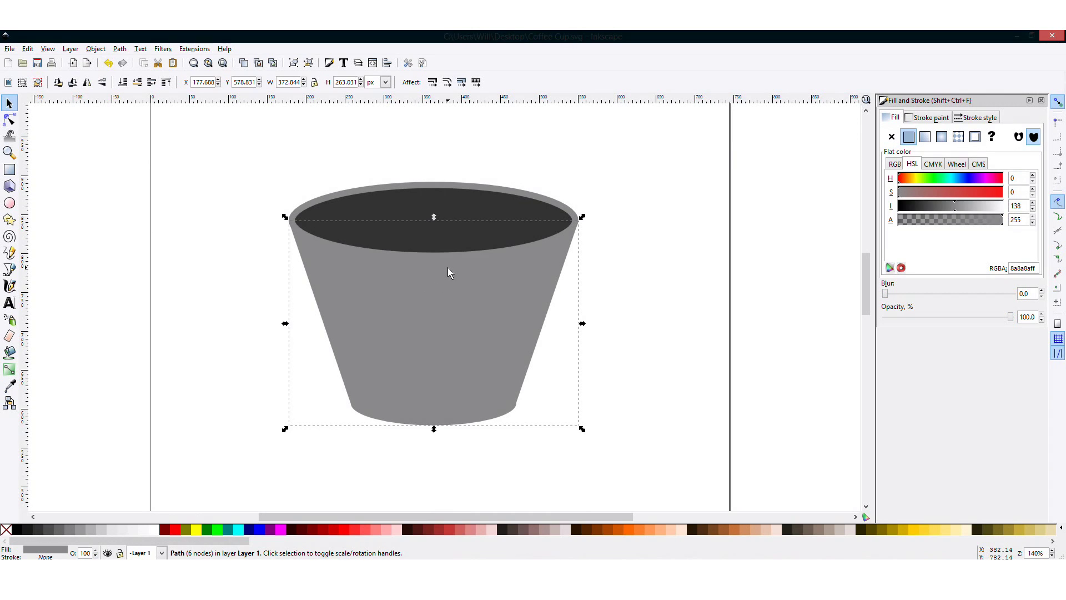
{"action": "left_click", "coordinate": [629, 271]}
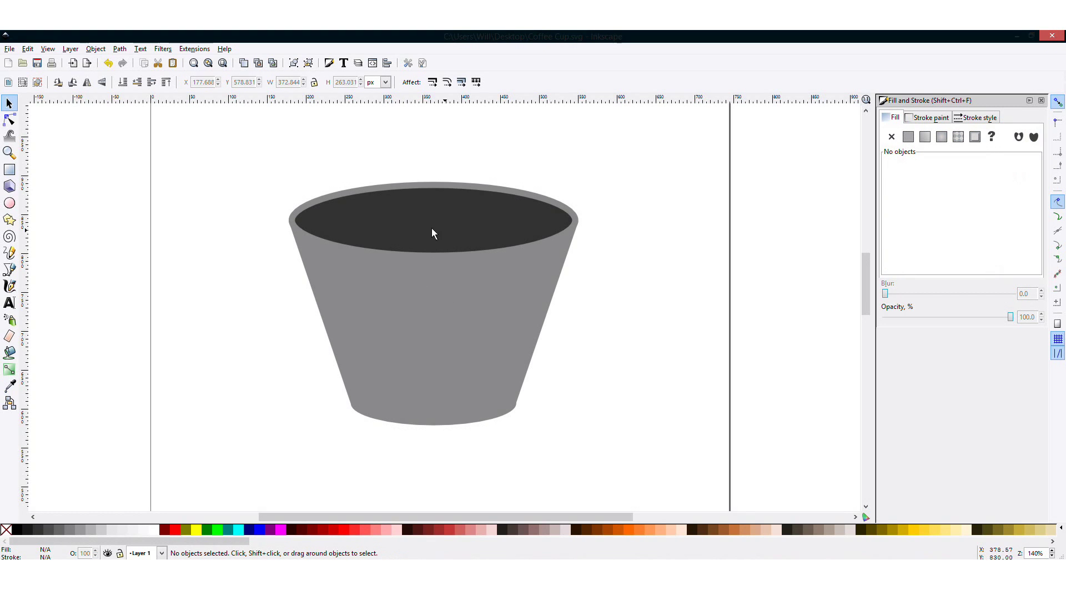
- Select the rim ellipse by cycling through stacked objects and fill it pale grey
{"action": "left_click", "coordinate": [344, 250]}
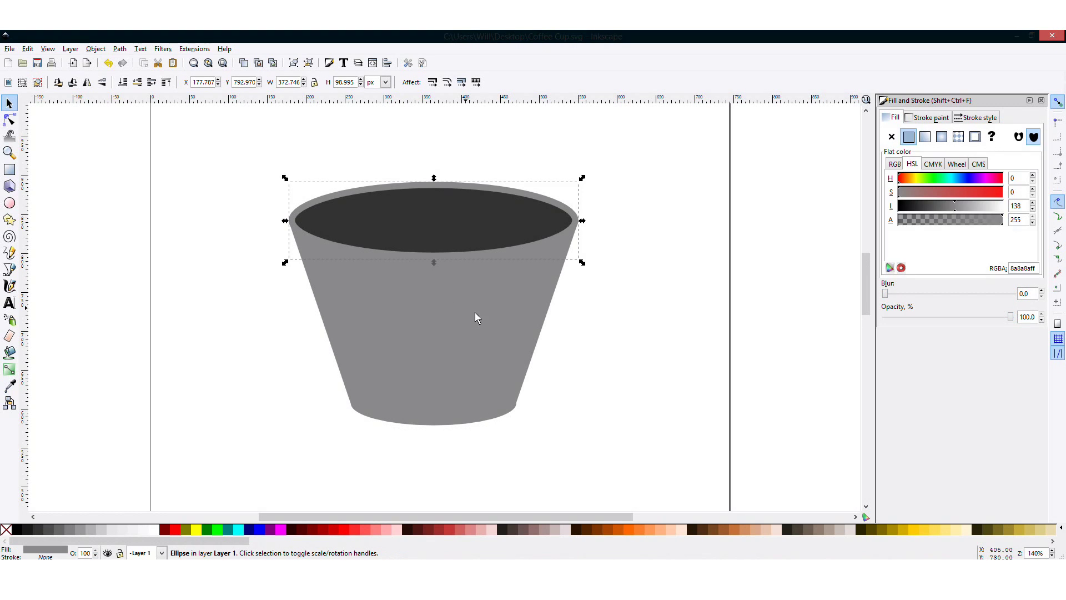
{"action": "left_click", "coordinate": [436, 322]}
{"action": "left_click", "coordinate": [484, 202]}
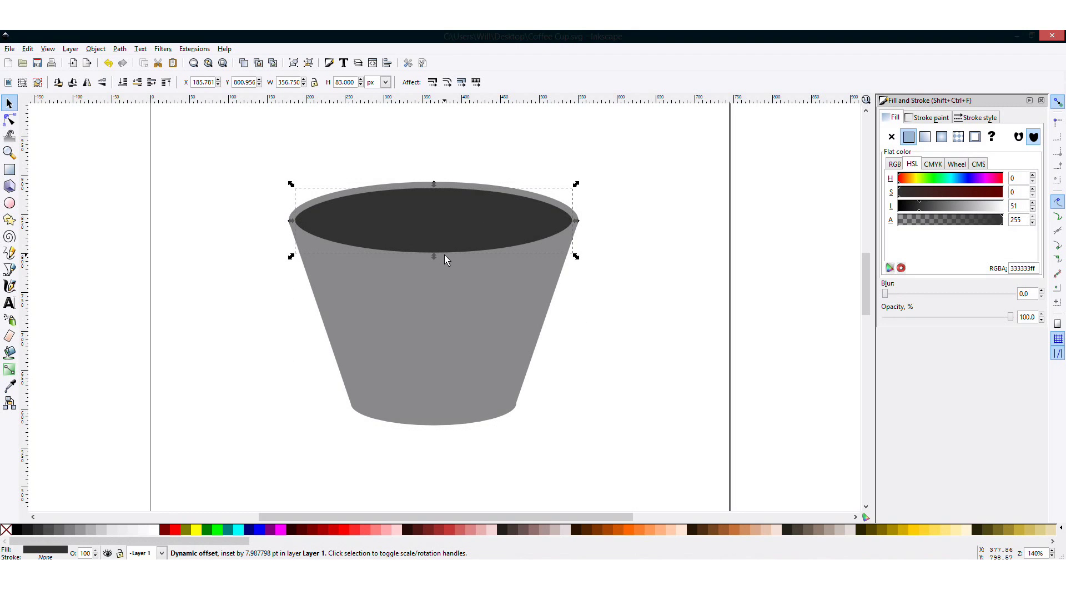
{"action": "left_click", "coordinate": [471, 260]}
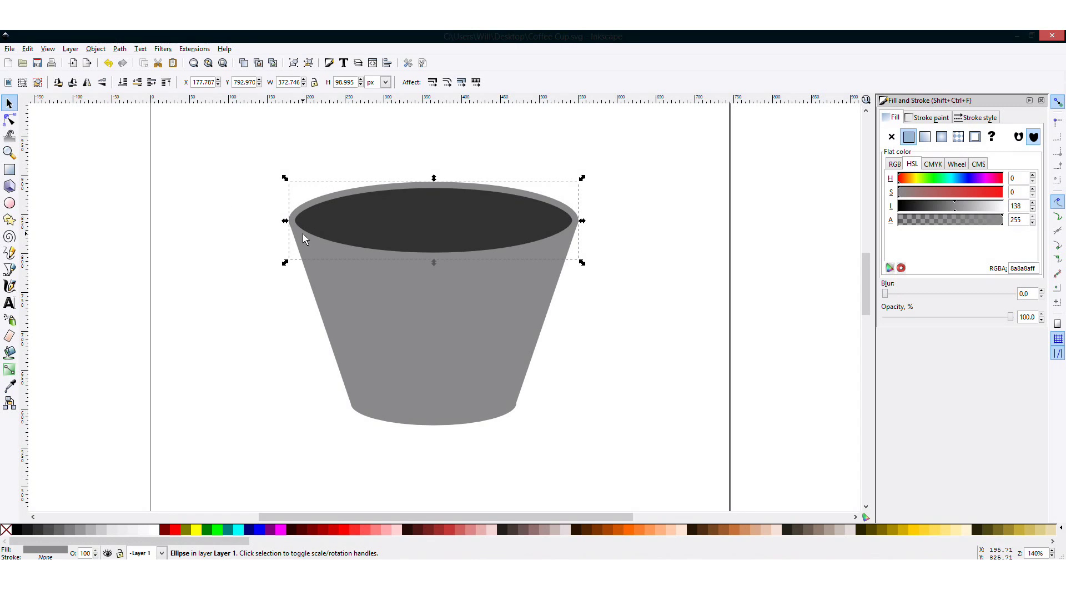
{"action": "left_click", "coordinate": [79, 533]}
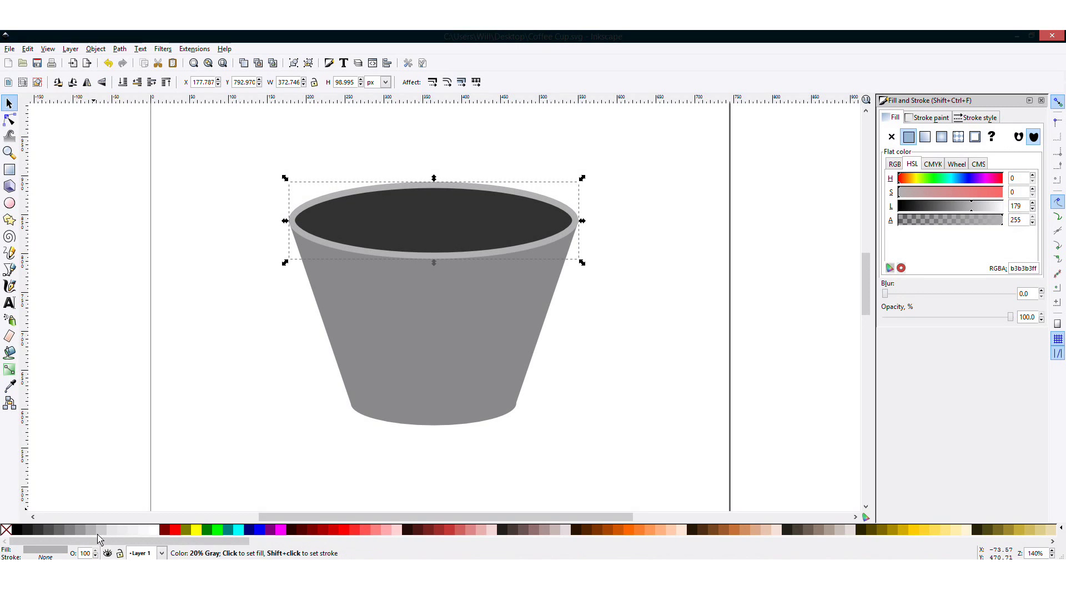
{"action": "left_click", "coordinate": [297, 381]}
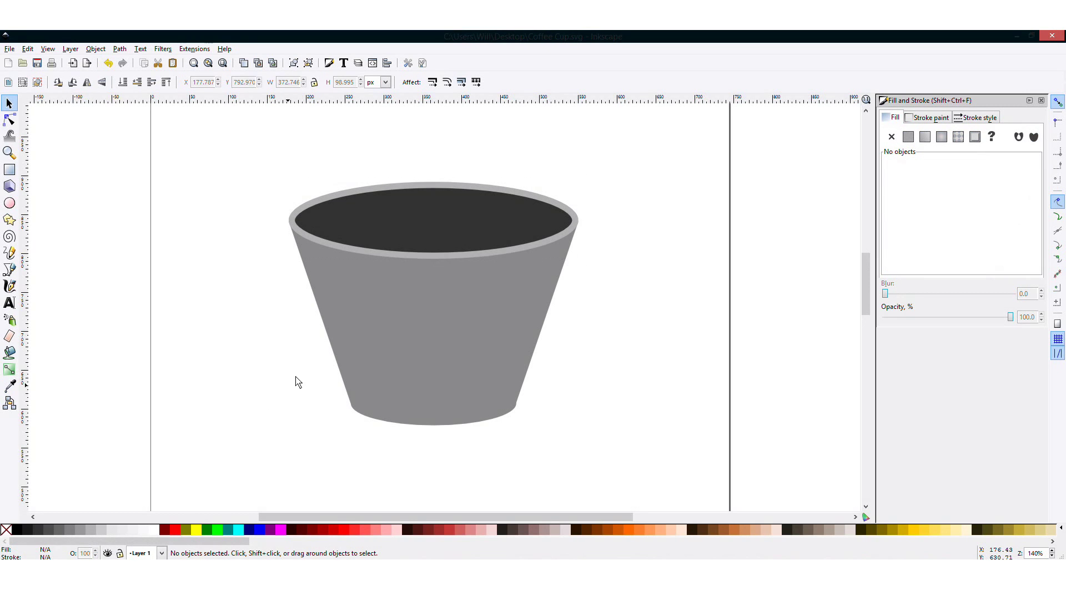
{"action": "scroll", "coordinate": [298, 376], "scroll_direction": "down", "scroll_amount": 2}
{"action": "scroll", "coordinate": [298, 376], "scroll_direction": "down", "scroll_amount": 1, "text": "ctrl"}
{"action": "scroll", "coordinate": [294, 374], "scroll_direction": "down", "scroll_amount": 2}
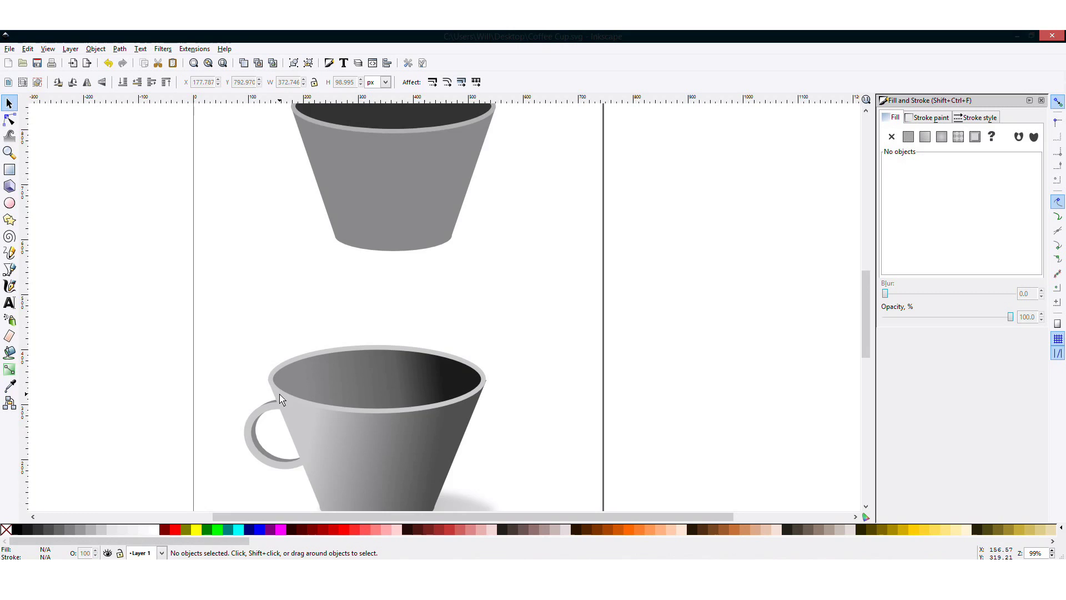
{"action": "scroll", "coordinate": [284, 405], "scroll_direction": "up", "scroll_amount": 1}
{"action": "scroll", "coordinate": [210, 353], "scroll_direction": "up", "scroll_amount": 2}
{"action": "scroll", "coordinate": [210, 353], "scroll_direction": "up", "scroll_amount": 1, "text": "ctrl"}
{"action": "scroll", "coordinate": [281, 300], "scroll_direction": "up", "scroll_amount": 1}
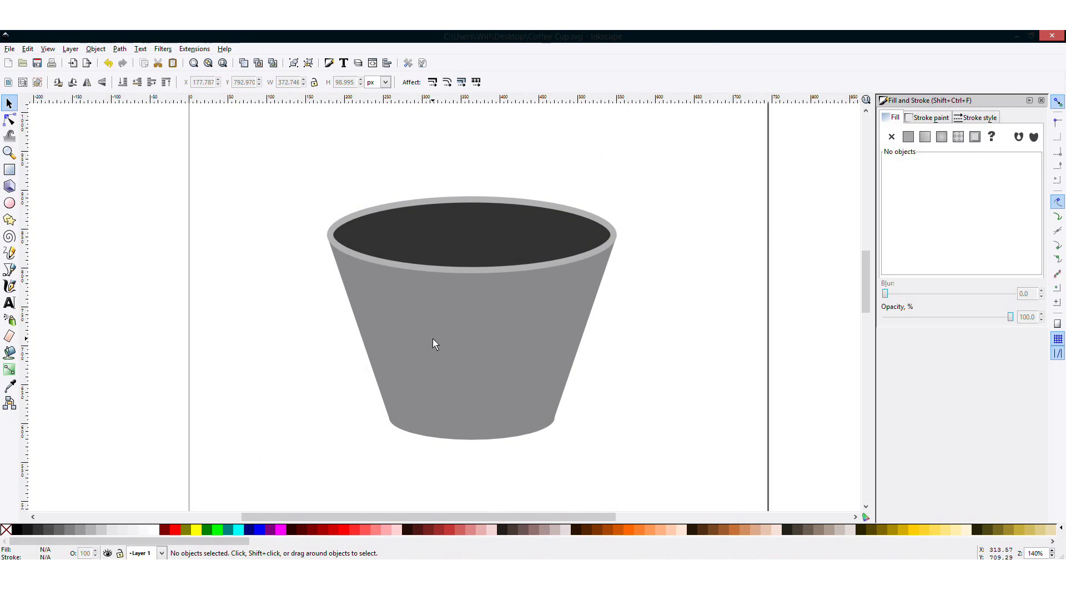
- Switch the cup body's fill to a linear gradient and open its stops with Edit
{"action": "left_click", "coordinate": [464, 335]}
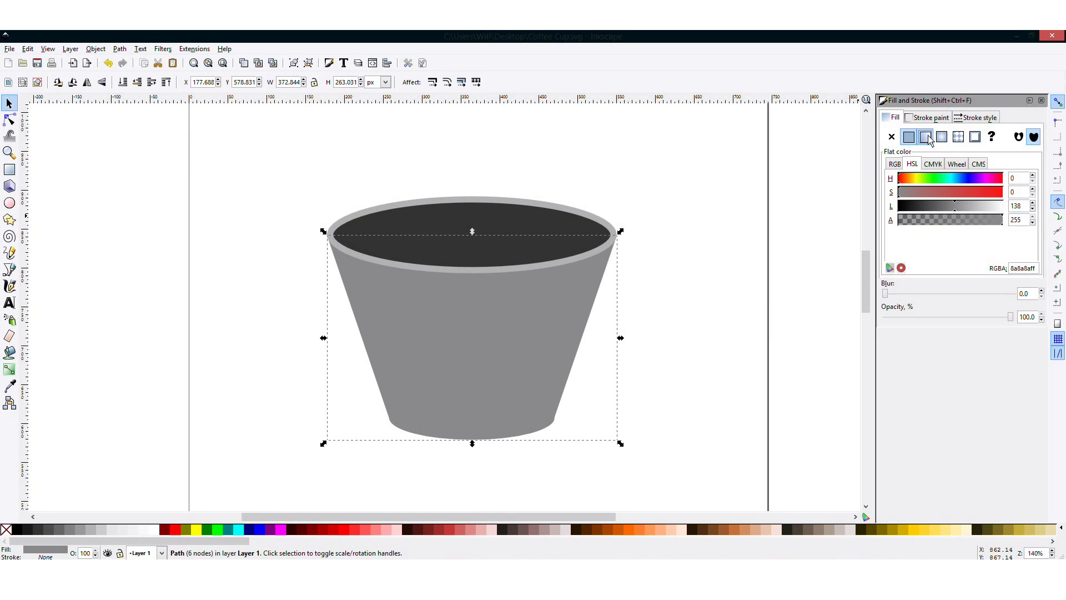
{"action": "left_click", "coordinate": [926, 136]}
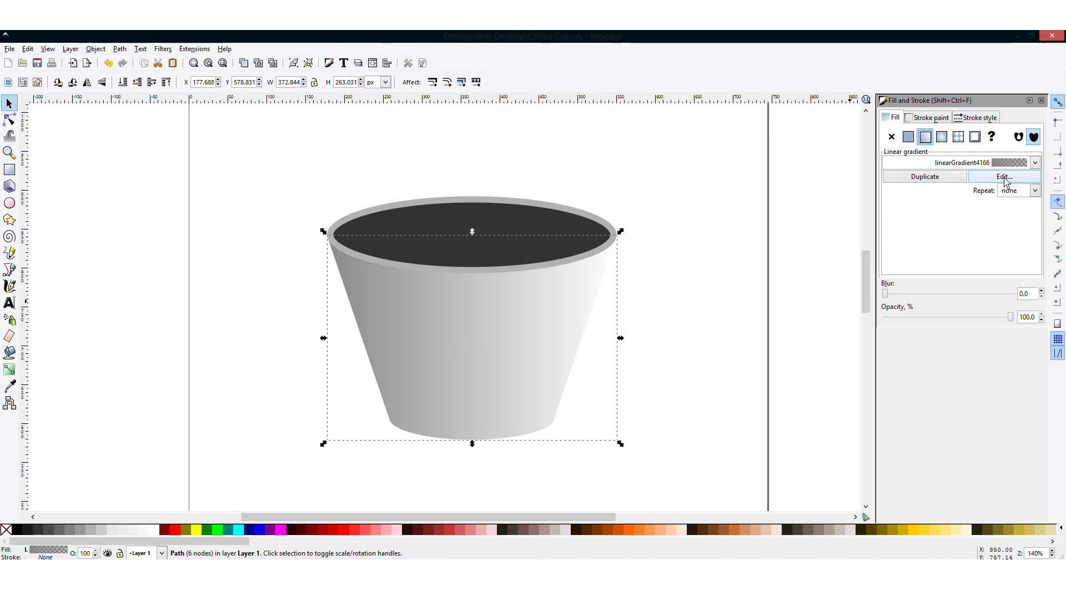
{"action": "left_click", "coordinate": [1005, 178]}
- Make the right-hand gradient stop fully opaque (alpha 255) and light grey (L 202)
{"action": "left_click_drag", "start_coordinate": [265, 175], "coordinate": [235, 163]}
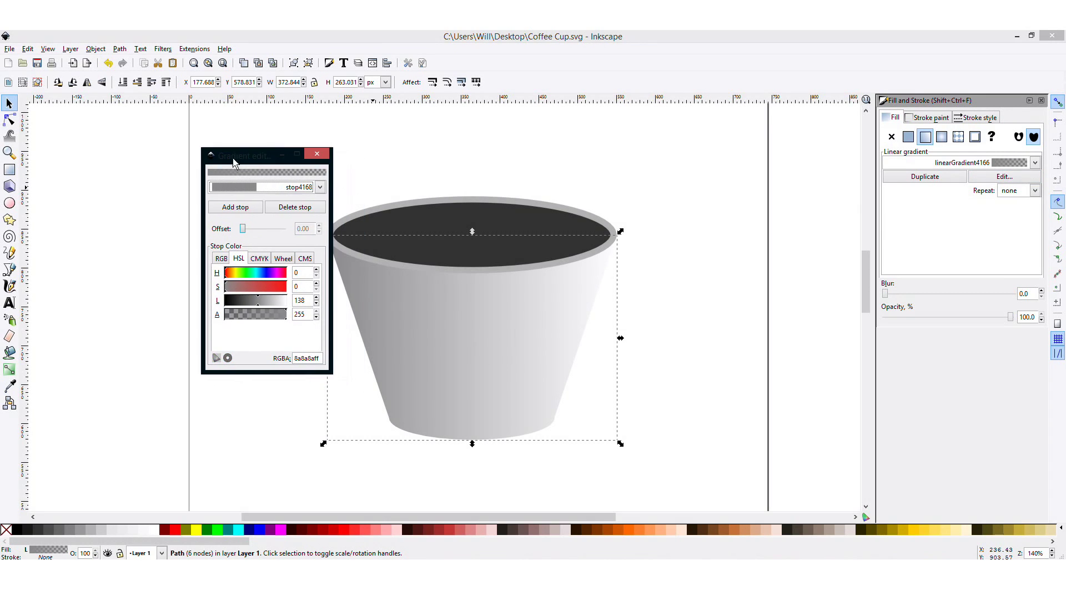
{"action": "left_click", "coordinate": [264, 192]}
{"action": "left_click", "coordinate": [252, 202]}
{"action": "left_click", "coordinate": [225, 317]}
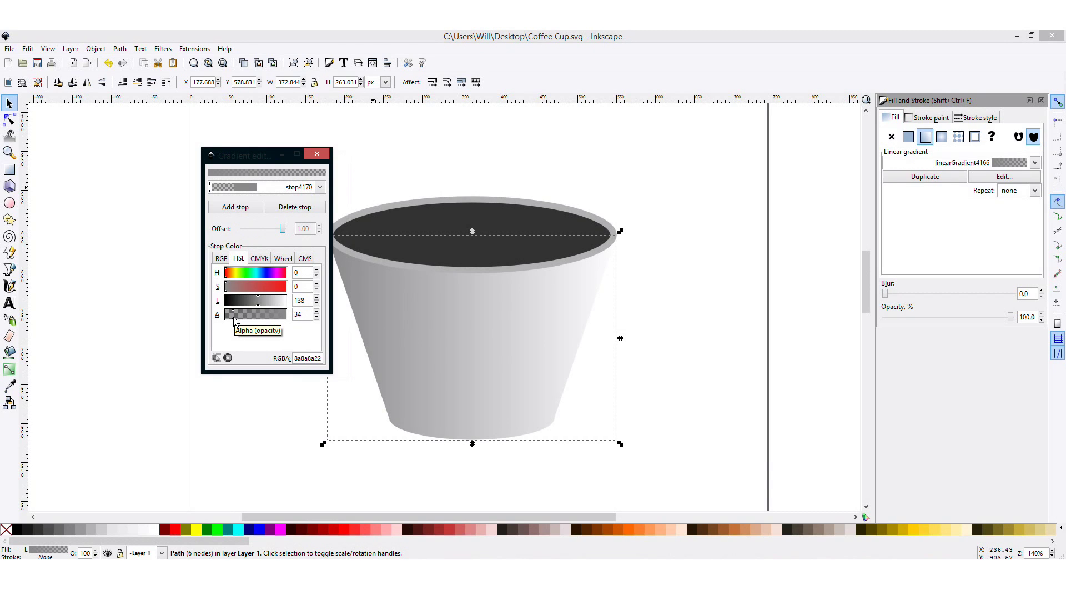
{"action": "left_click_drag", "start_coordinate": [228, 321], "coordinate": [327, 309]}
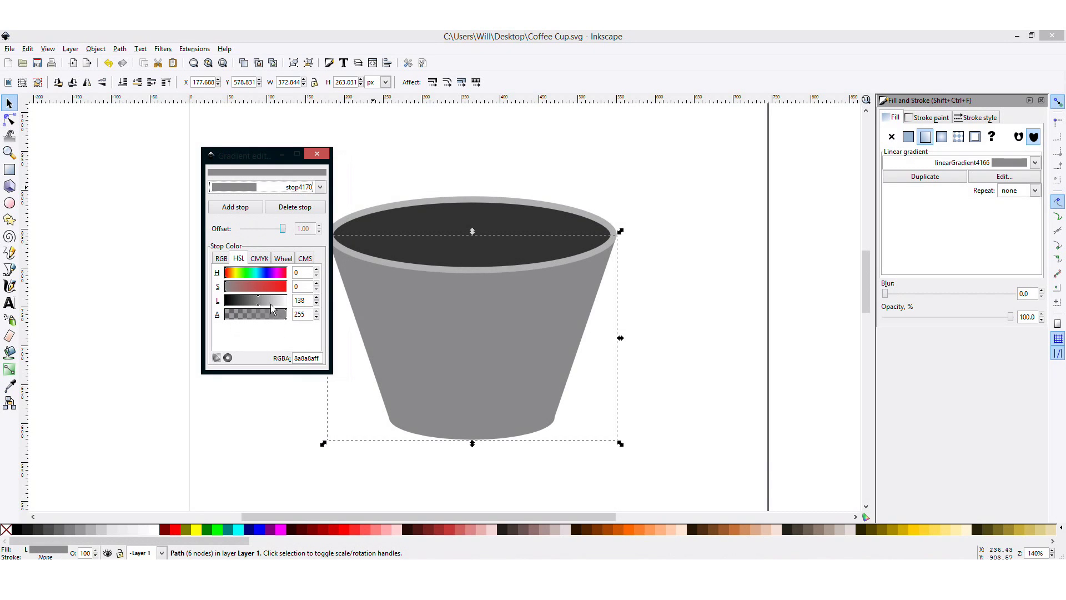
{"action": "left_click_drag", "start_coordinate": [258, 307], "coordinate": [270, 310]}
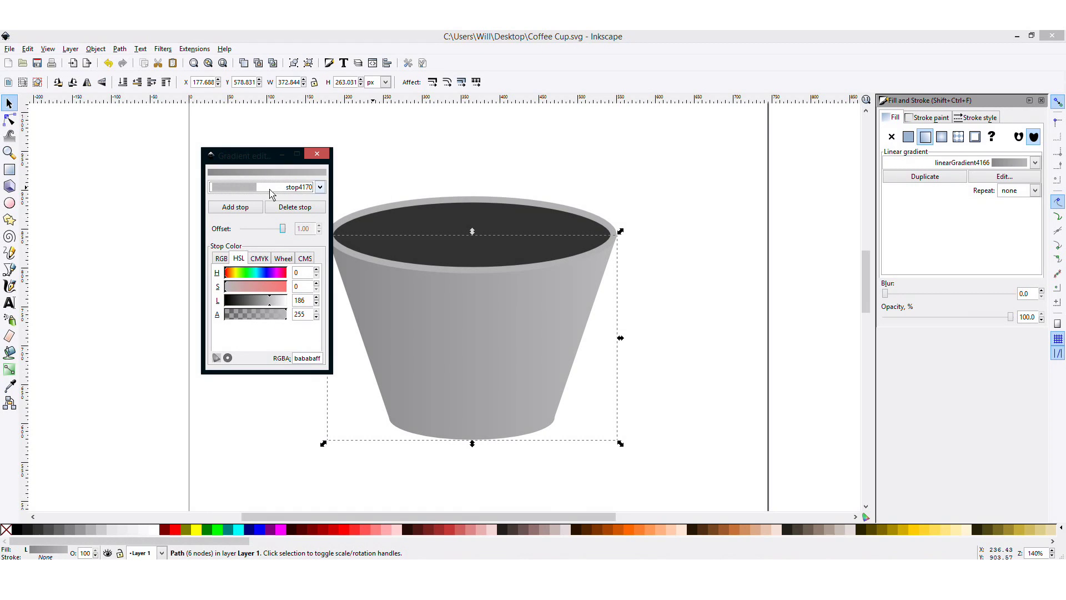
- Darken the left-hand stop to L 60, then lighten the right-hand stop slightly more
{"action": "left_click", "coordinate": [248, 186]}
{"action": "left_click", "coordinate": [248, 177]}
{"action": "left_click", "coordinate": [243, 301]}
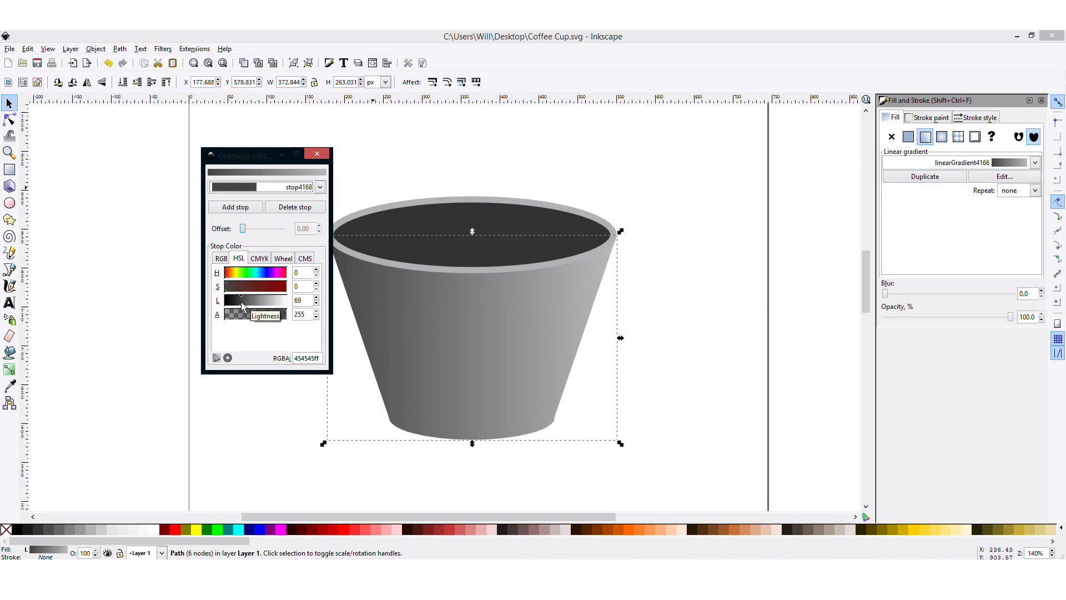
{"action": "left_click", "coordinate": [238, 300]}
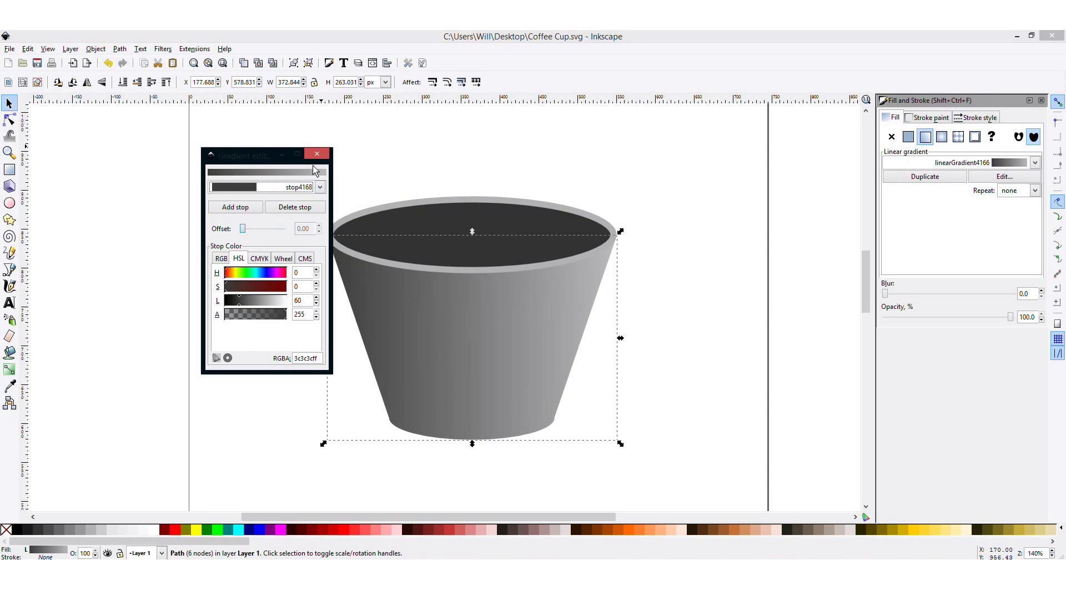
{"action": "left_click", "coordinate": [263, 189]}
{"action": "left_click", "coordinate": [257, 205]}
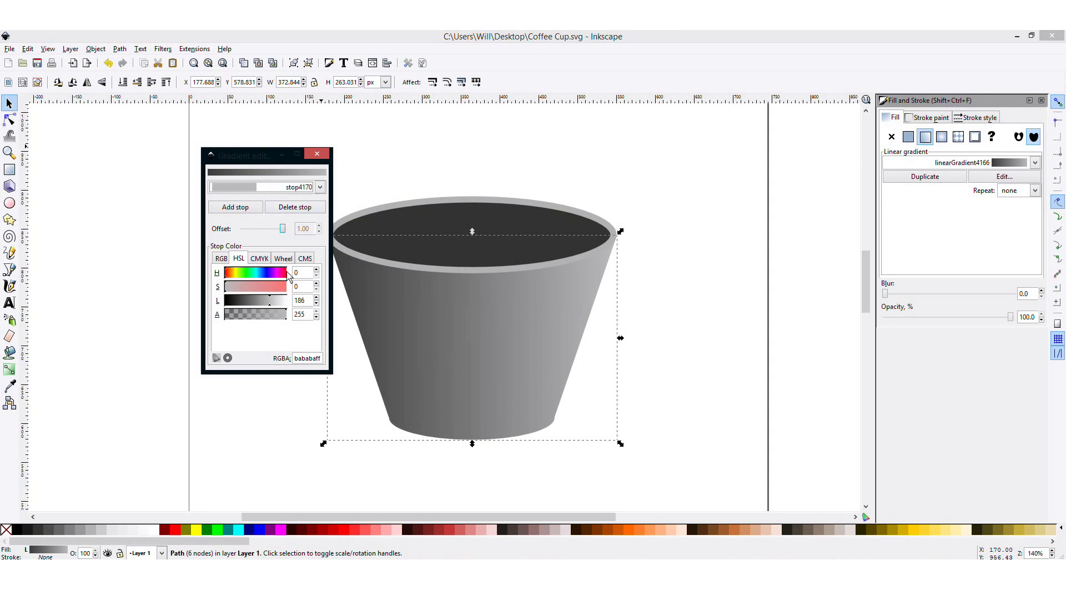
{"action": "left_click", "coordinate": [273, 302]}
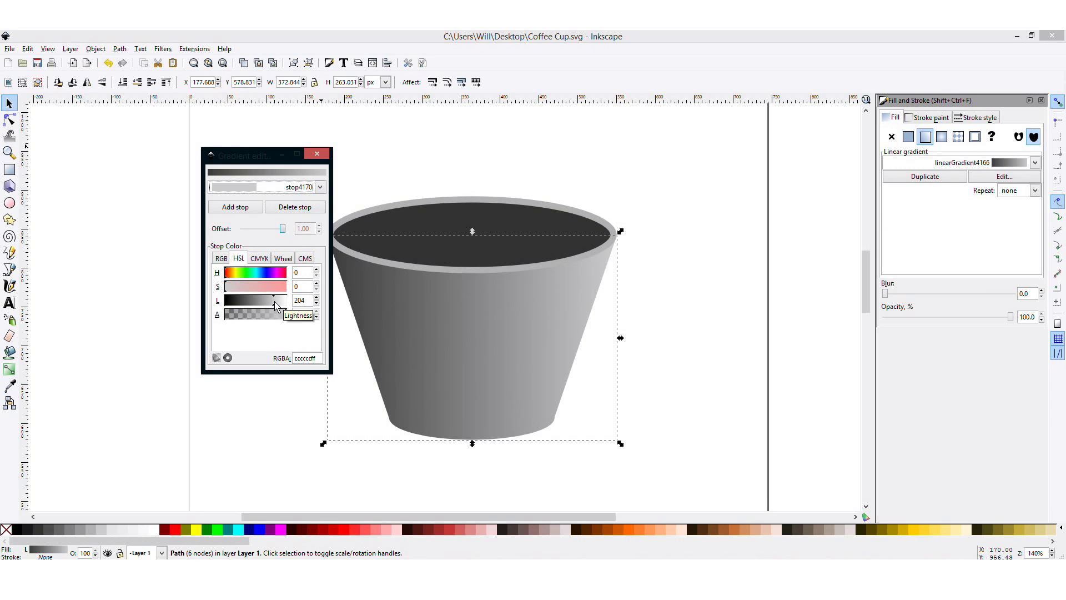
- Select the cup's dark inner ellipse and give it a linear gradient fill
{"action": "left_click", "coordinate": [319, 157]}
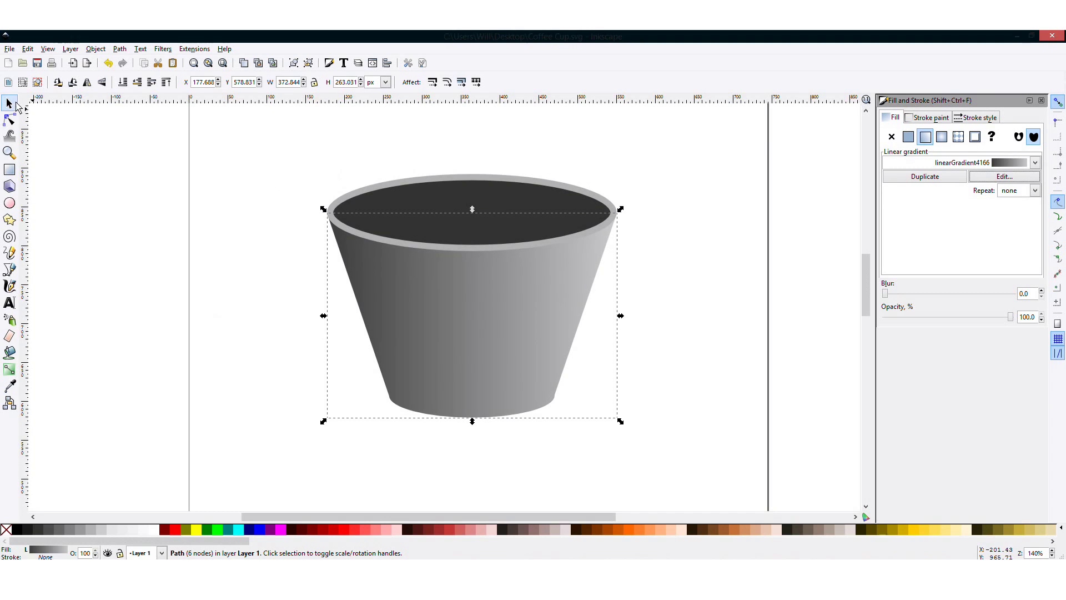
{"action": "left_click", "coordinate": [167, 172]}
{"action": "left_click", "coordinate": [467, 212]}
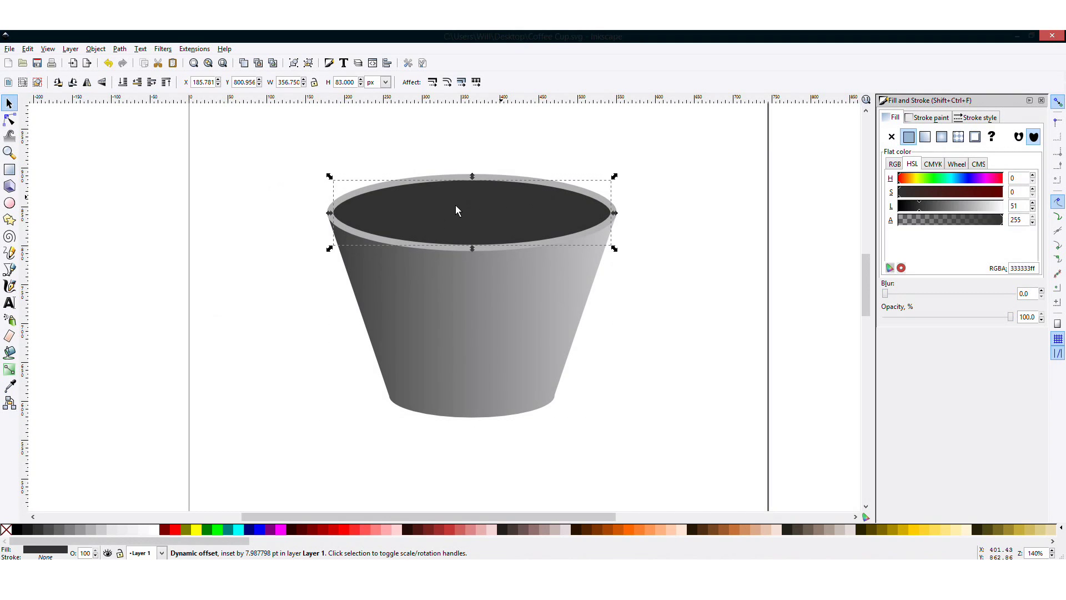
{"action": "scroll", "coordinate": [543, 226], "scroll_direction": "up", "scroll_amount": 1}
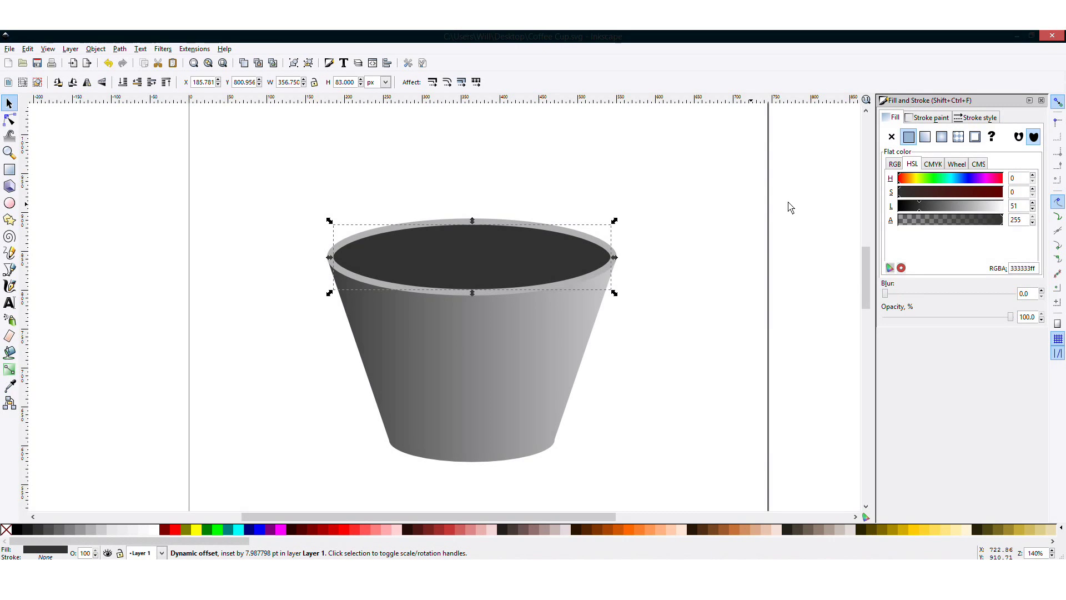
{"action": "left_click", "coordinate": [926, 138]}
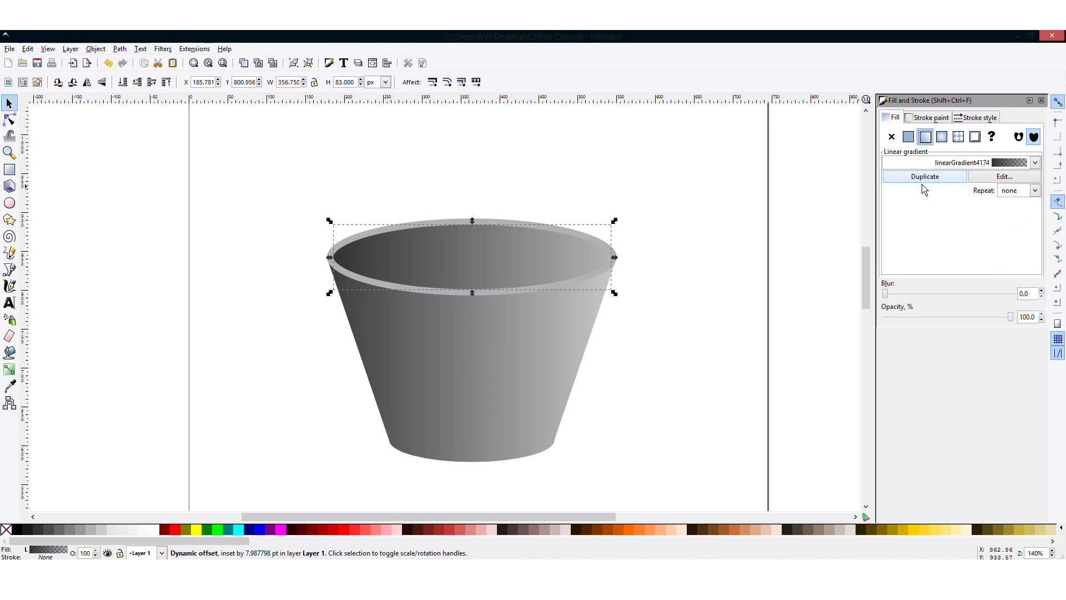
- Make the gradient's end stop opaque near-black (L 25) and lighten its start stop to mid grey
{"action": "left_click", "coordinate": [1003, 176]}
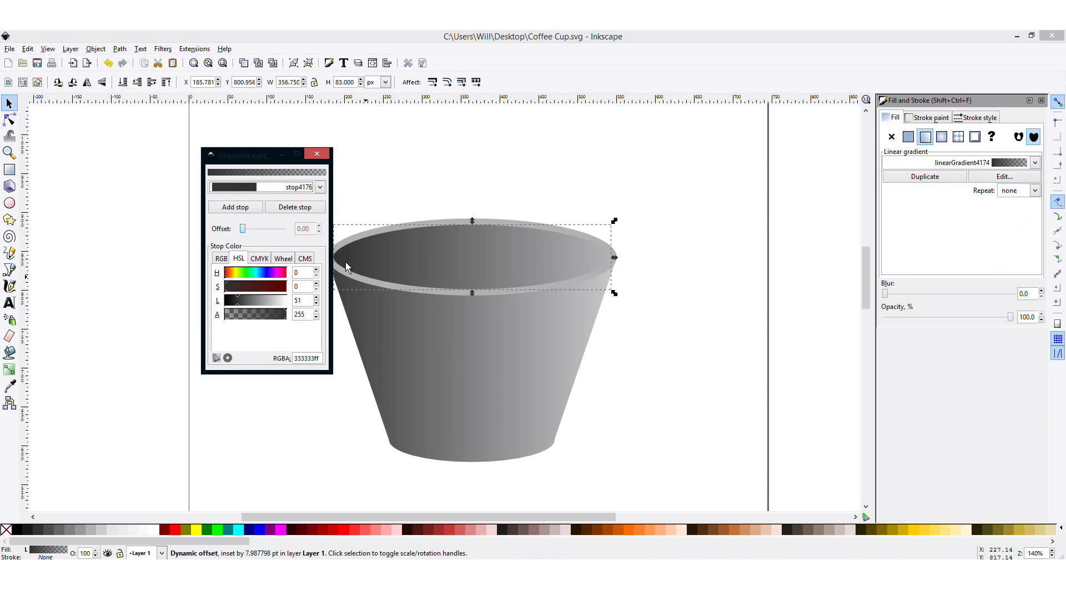
{"action": "left_click", "coordinate": [283, 188]}
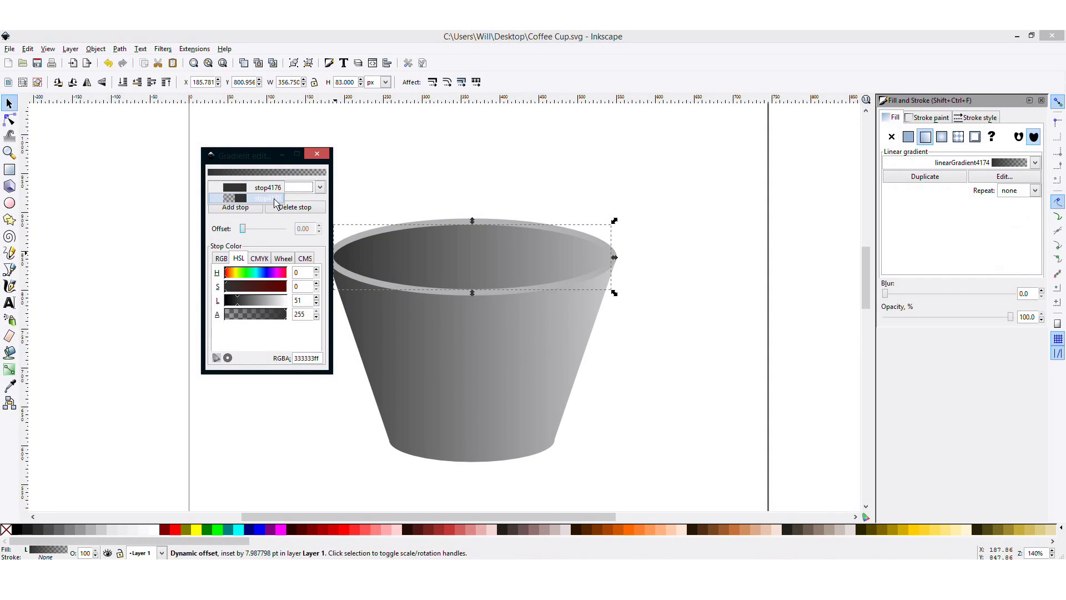
{"action": "left_click", "coordinate": [267, 198]}
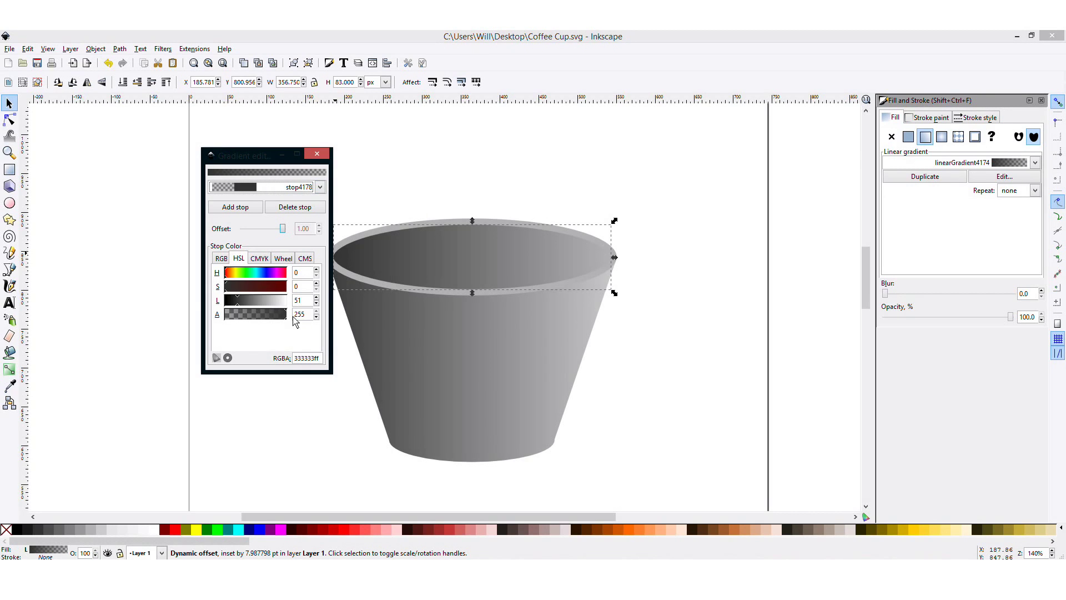
{"action": "left_click", "coordinate": [286, 315]}
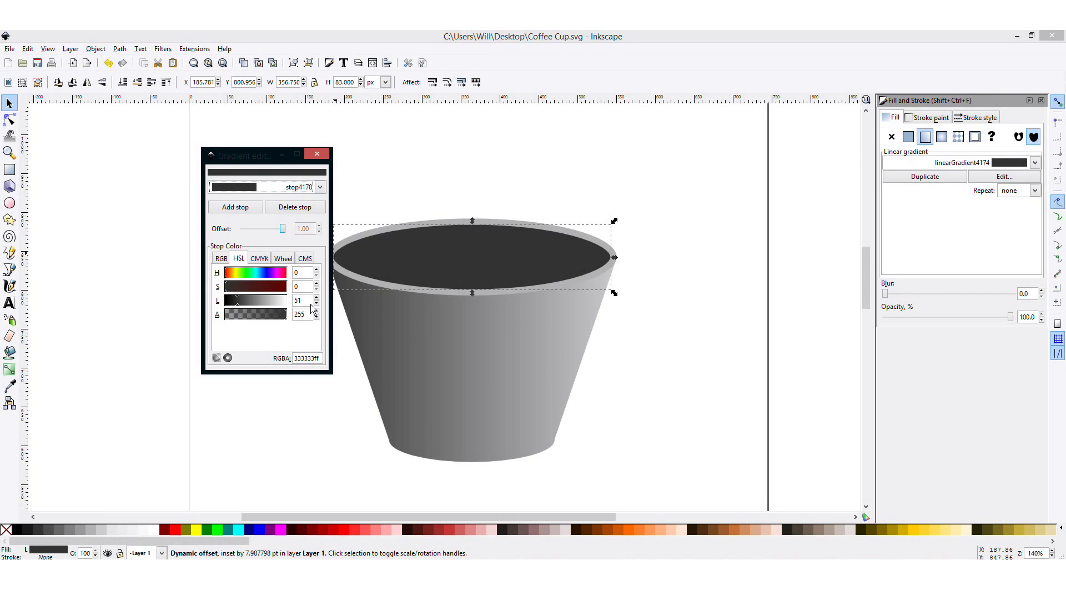
{"action": "left_click", "coordinate": [240, 301]}
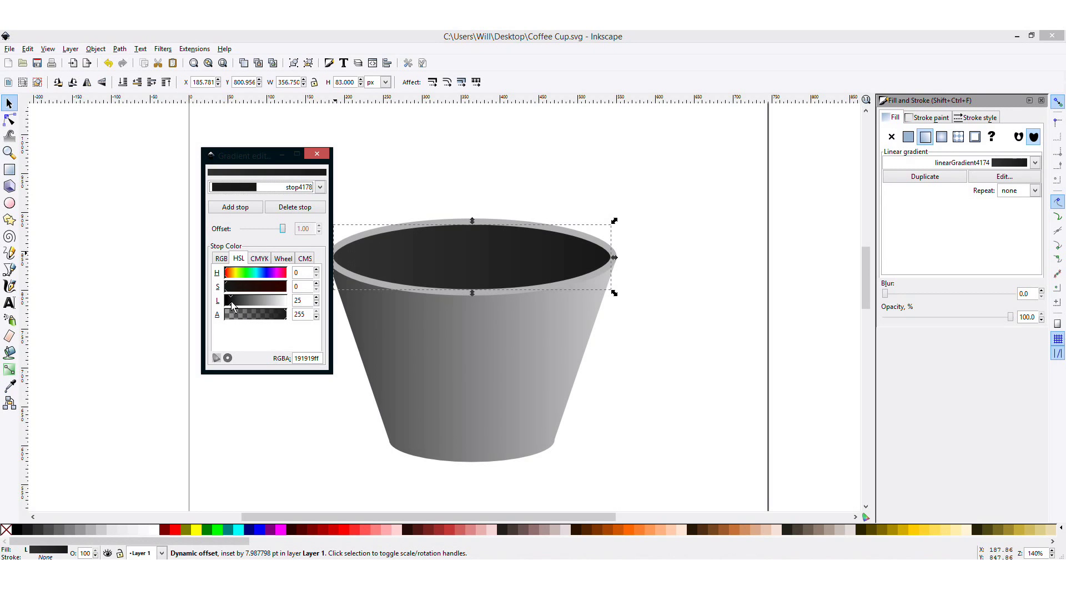
{"action": "left_click", "coordinate": [275, 188]}
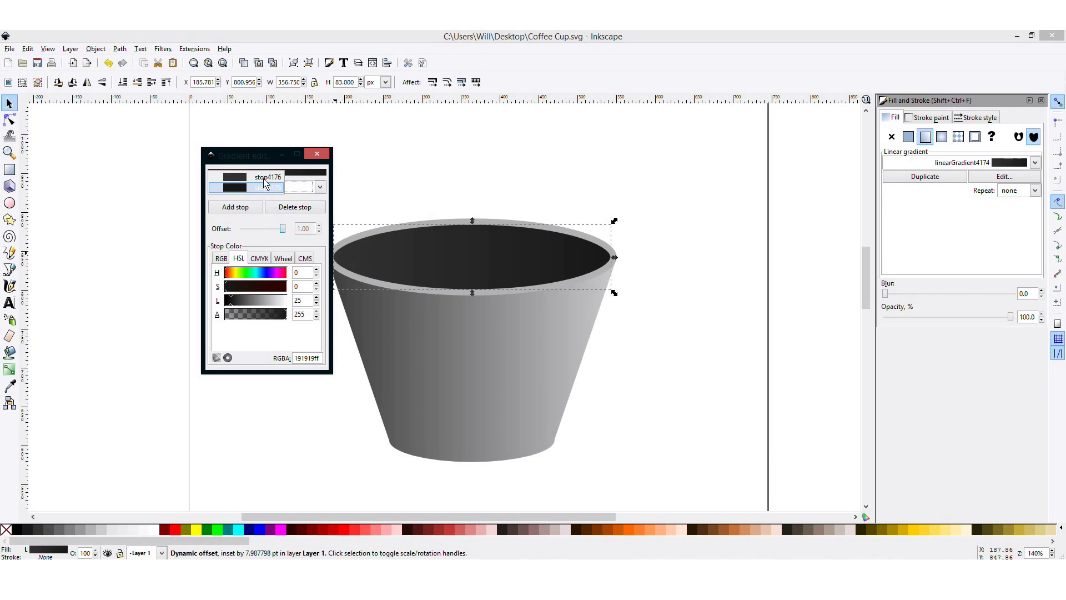
{"action": "left_click", "coordinate": [260, 178]}
{"action": "left_click_drag", "start_coordinate": [241, 301], "coordinate": [253, 306]}
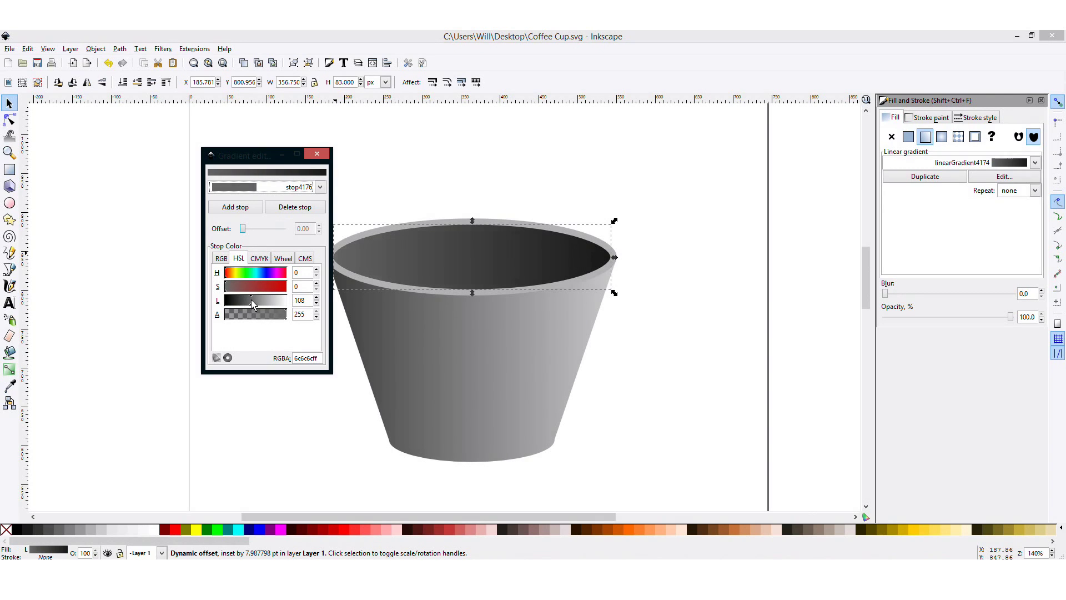
{"action": "left_click", "coordinate": [315, 155]}
{"action": "left_click", "coordinate": [333, 163]}
{"action": "scroll", "coordinate": [400, 189], "scroll_direction": "down", "scroll_amount": 1}
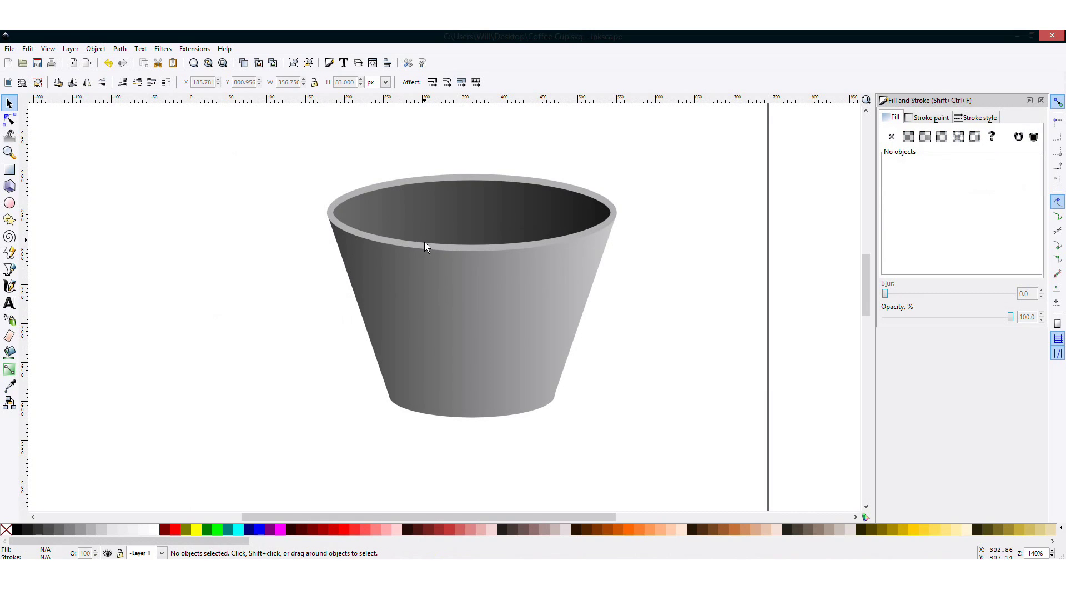
{"action": "scroll", "coordinate": [443, 225], "scroll_direction": "down", "scroll_amount": 5}
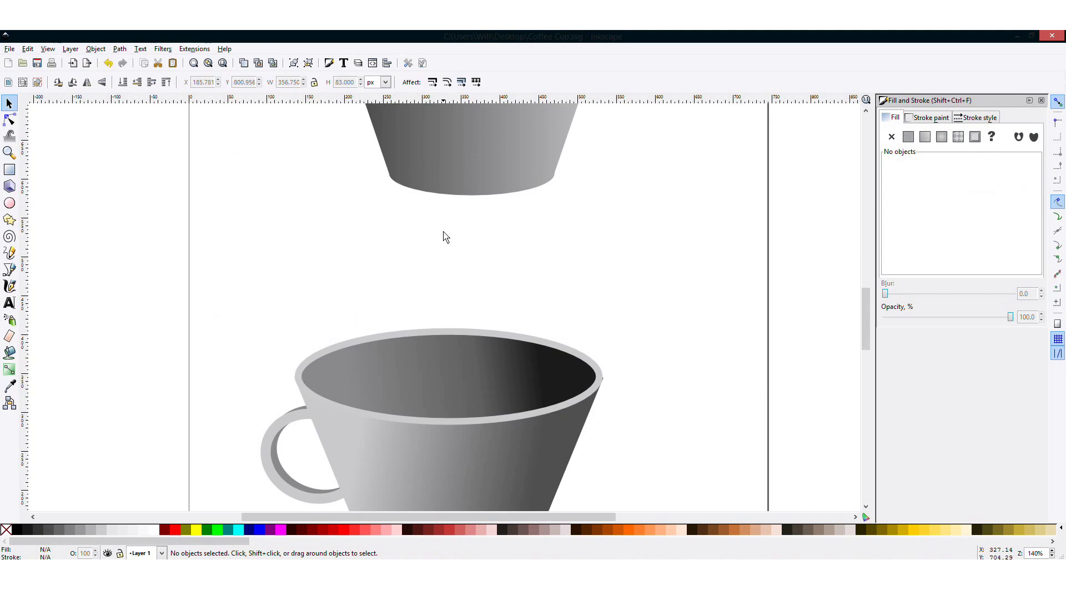
{"action": "scroll", "coordinate": [443, 234], "scroll_direction": "down", "scroll_amount": 3}
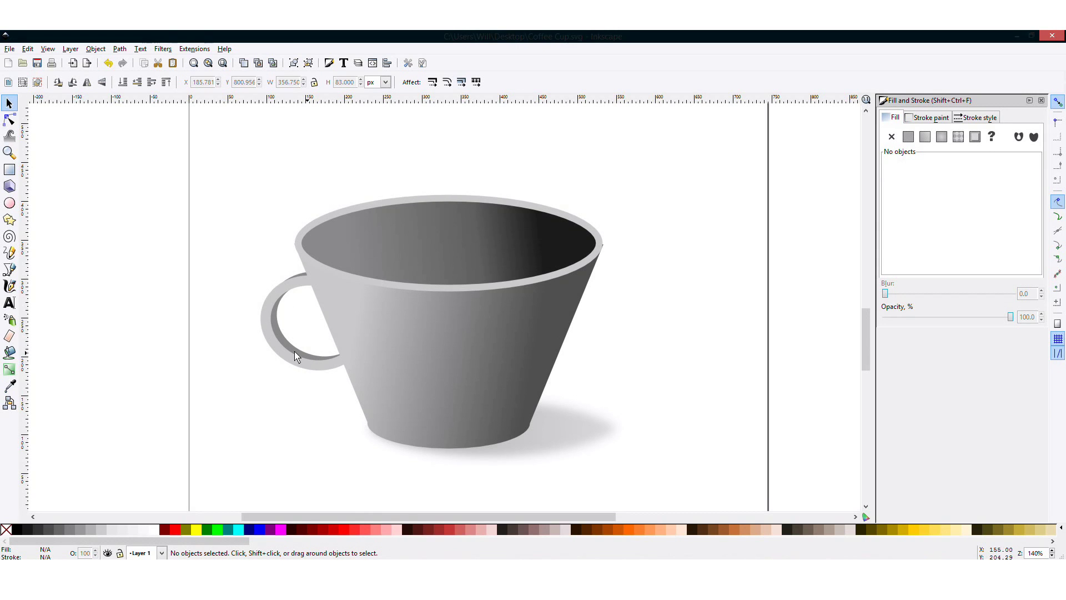
{"action": "scroll", "coordinate": [319, 291], "scroll_direction": "up", "scroll_amount": 3}
{"action": "scroll", "coordinate": [393, 330], "scroll_direction": "up", "scroll_amount": 3}
{"action": "scroll", "coordinate": [429, 334], "scroll_direction": "up", "scroll_amount": 2}
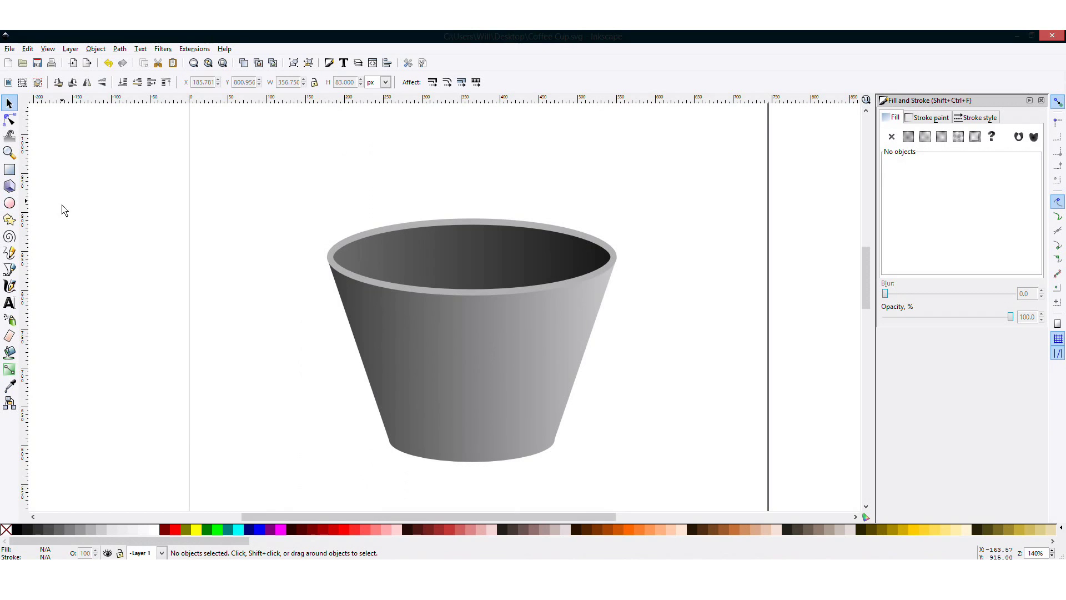
- Draw a grey circle beside the cup's right side and shift it lower and rightward
{"action": "left_click", "coordinate": [10, 203]}
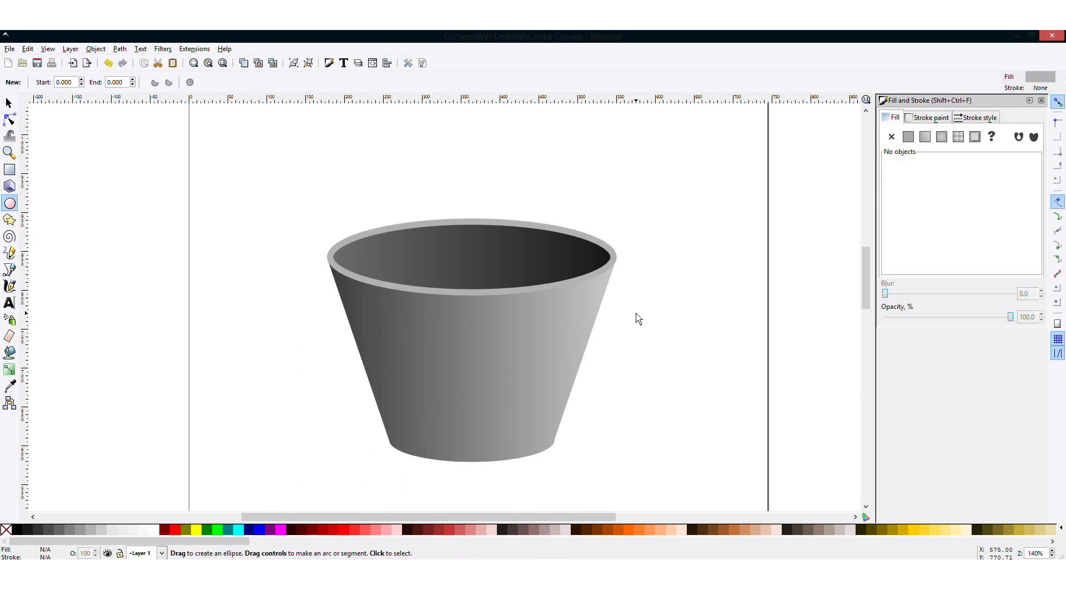
{"action": "mouse_move", "coordinate": [636, 313]}
{"action": "left_mouse_down"}
{"action": "mouse_move", "coordinate": [689, 377]}
{"action": "mouse_move", "coordinate": [690, 365]}
{"action": "mouse_move", "coordinate": [702, 370]}
{"action": "left_mouse_up"}
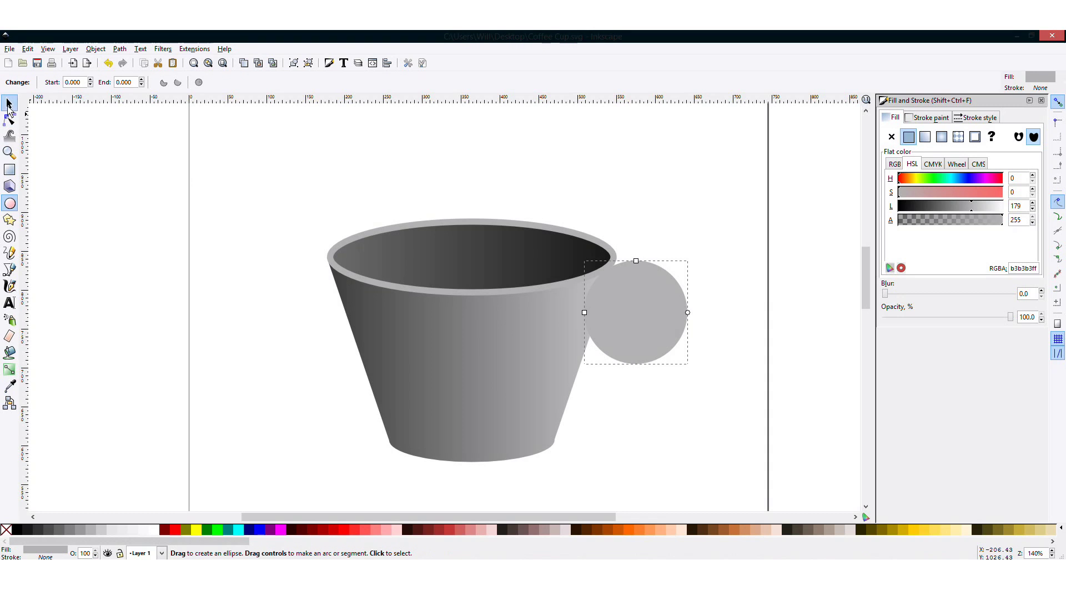
{"action": "key", "text": "s"}
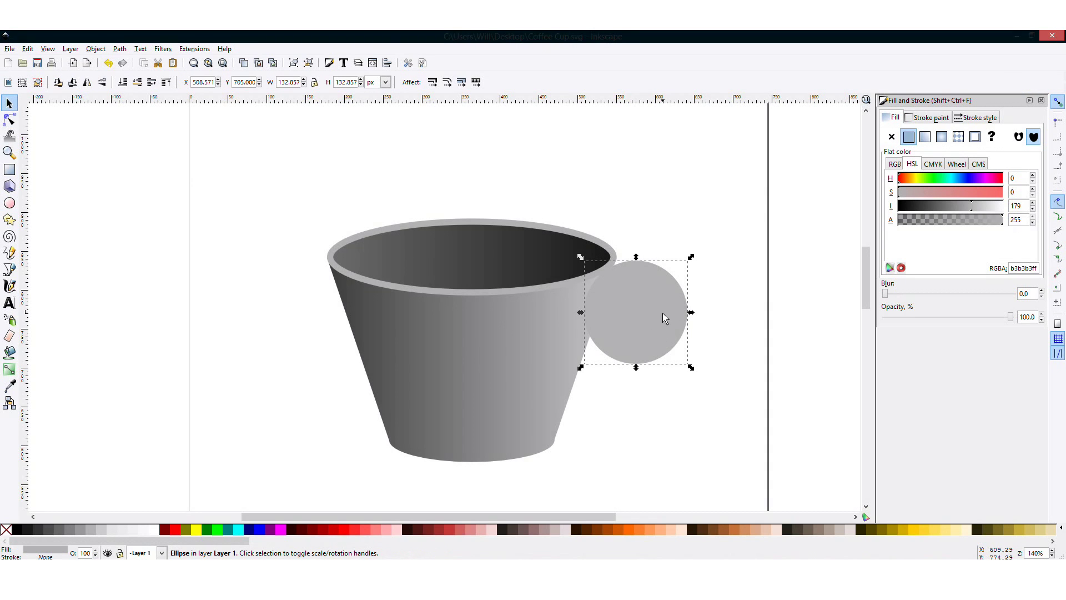
{"action": "mouse_move", "coordinate": [664, 315]}
{"action": "left_mouse_down"}
{"action": "mouse_move", "coordinate": [683, 338]}
{"action": "mouse_move", "coordinate": [697, 331]}
{"action": "left_mouse_up"}
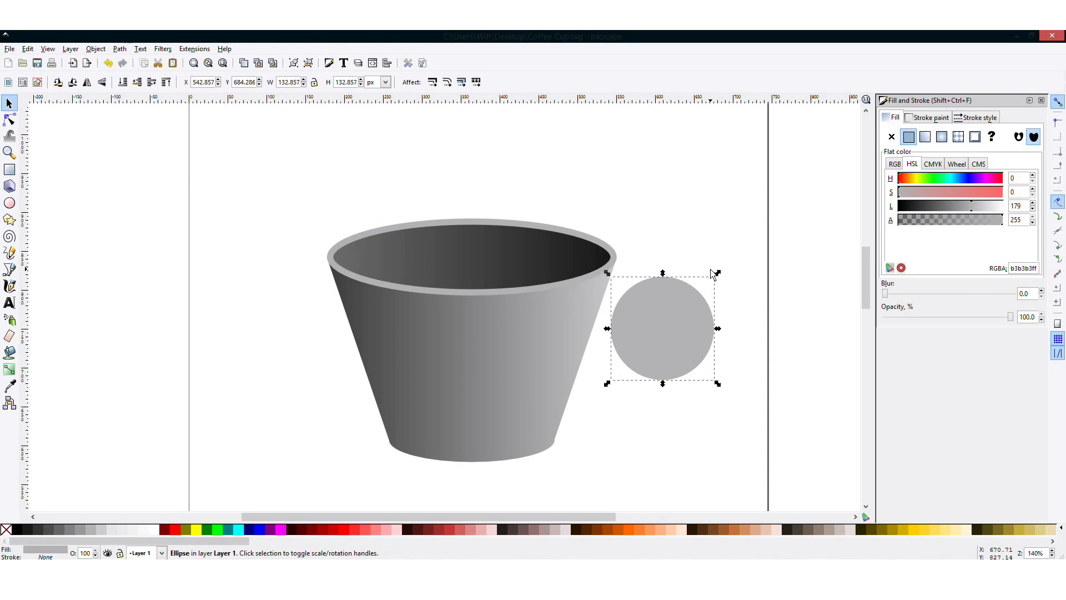
- Go through the menu bar commands, ending at the Path menu
{"action": "left_click", "coordinate": [48, 48]}
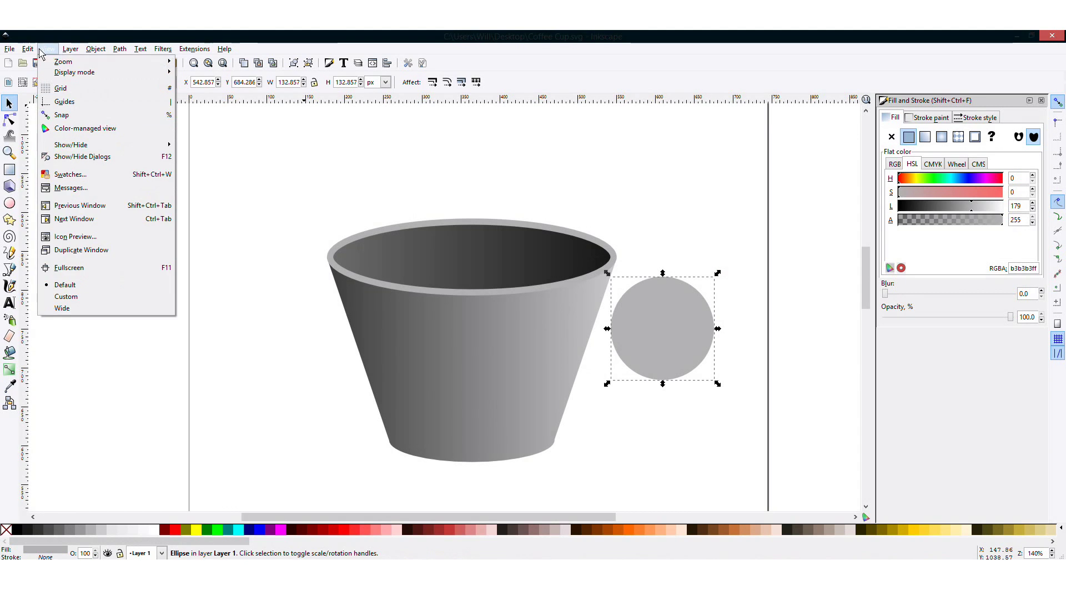
{"action": "left_click", "coordinate": [49, 121]}
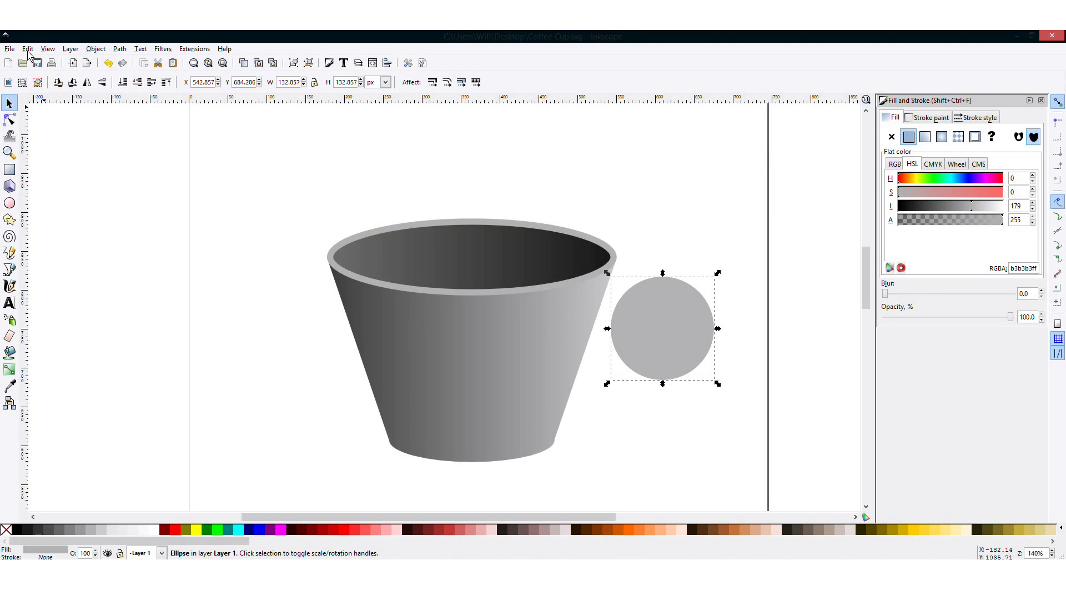
{"action": "left_click", "coordinate": [28, 48]}
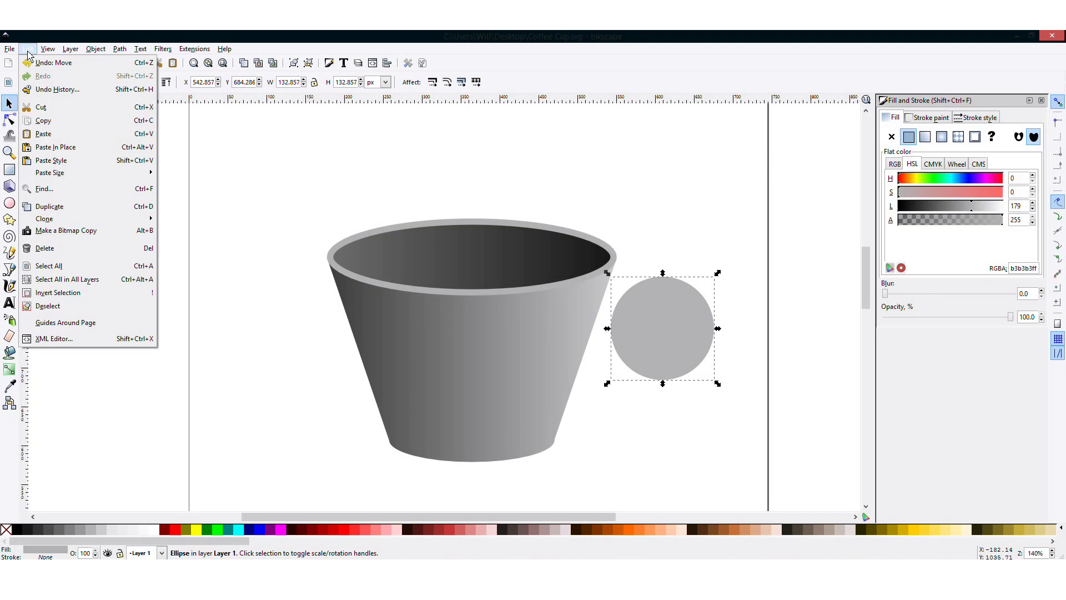
{"action": "left_click", "coordinate": [71, 147]}
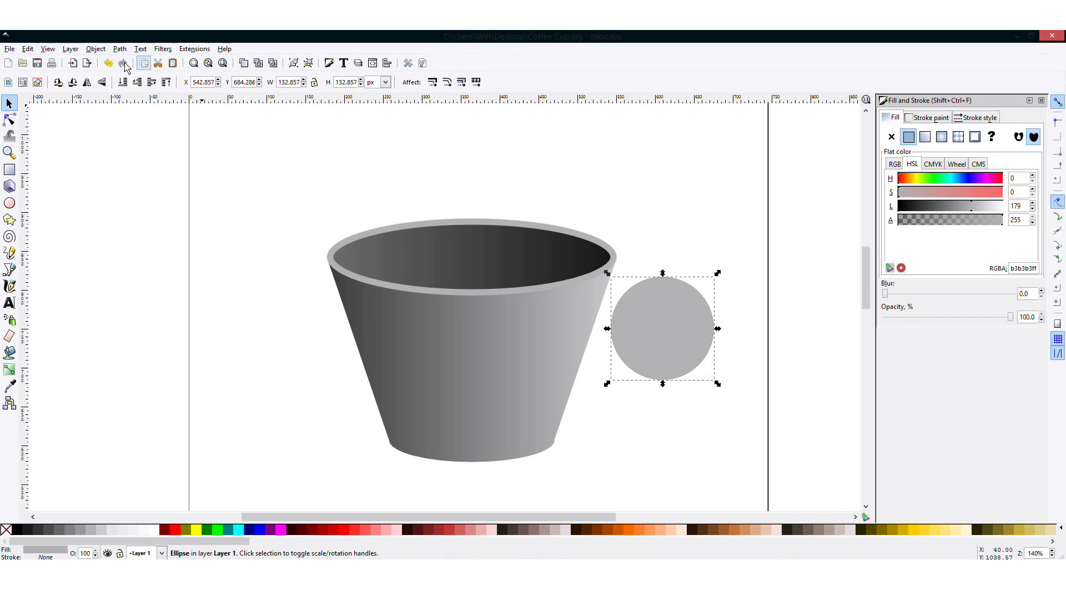
- Make the circle a maroon dynamic offset and inset it inside the grey circle
{"action": "left_click", "coordinate": [96, 49]}
{"action": "mouse_move", "coordinate": [118, 49]}
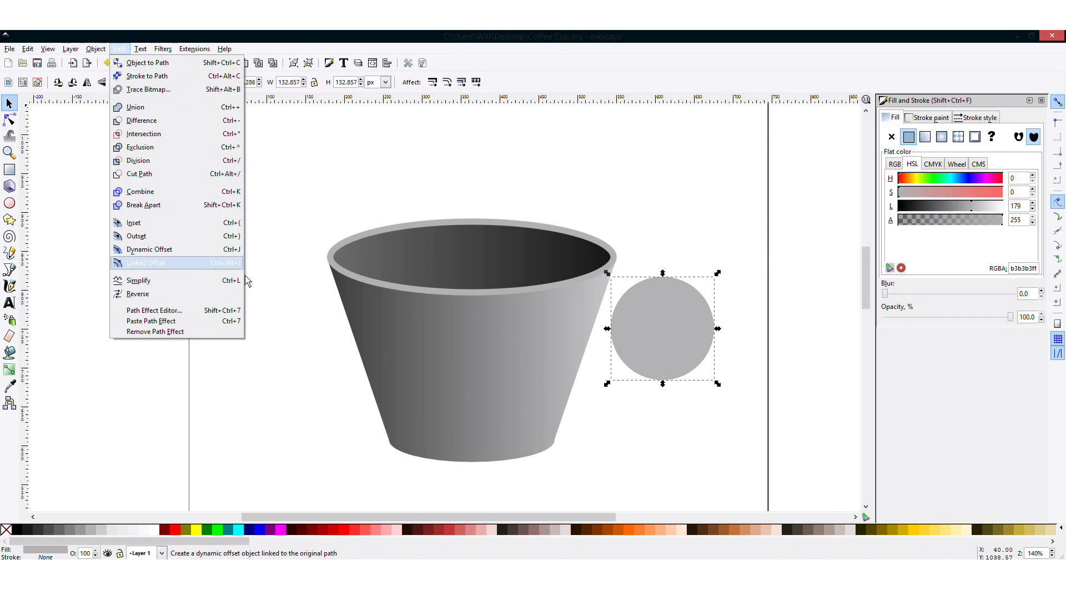
{"action": "left_click", "coordinate": [195, 255]}
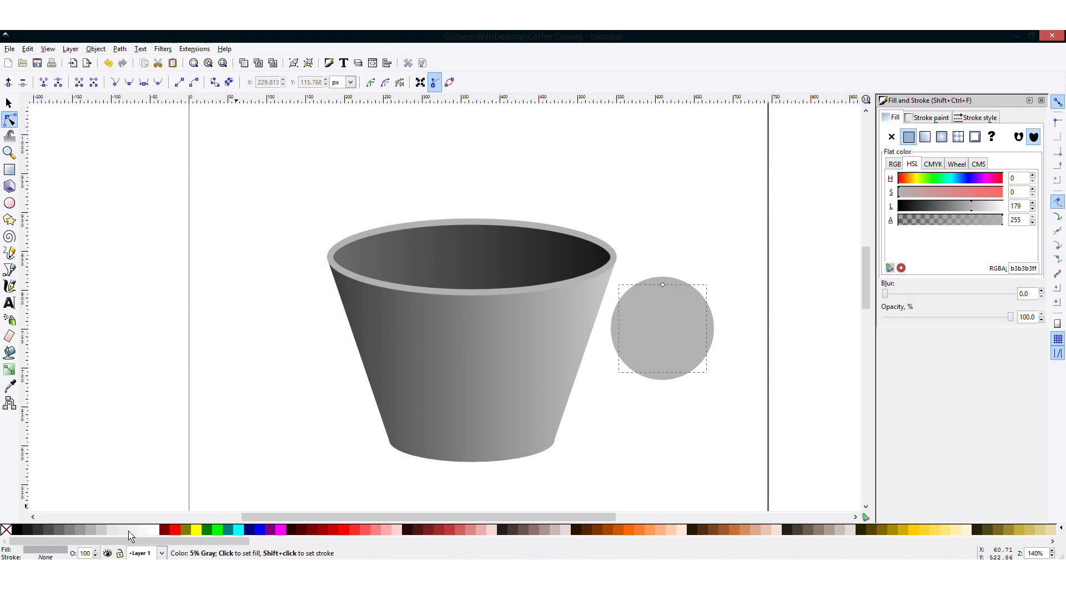
{"action": "left_click", "coordinate": [164, 530]}
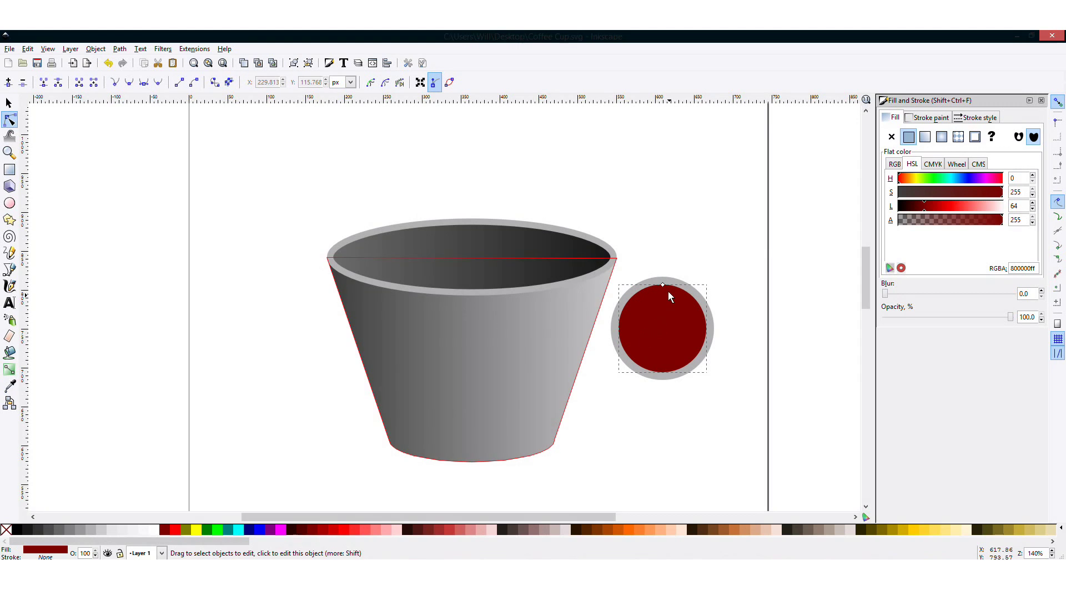
{"action": "left_click_drag", "start_coordinate": [664, 286], "coordinate": [662, 287]}
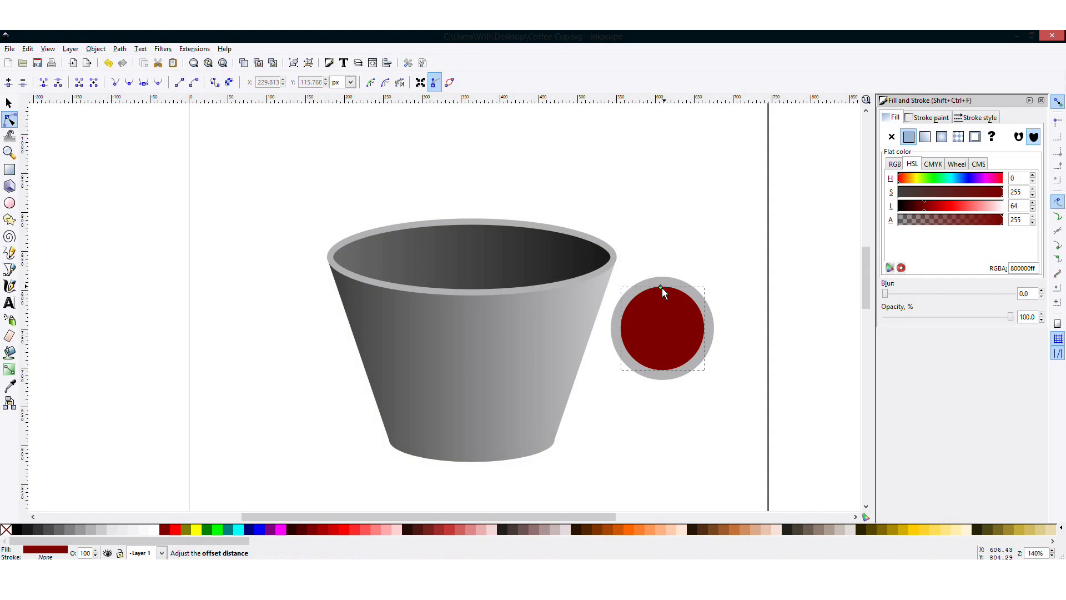
- Select the maroon and grey circles together and subtract the maroon one with Path > Difference
{"action": "left_click", "coordinate": [9, 102]}
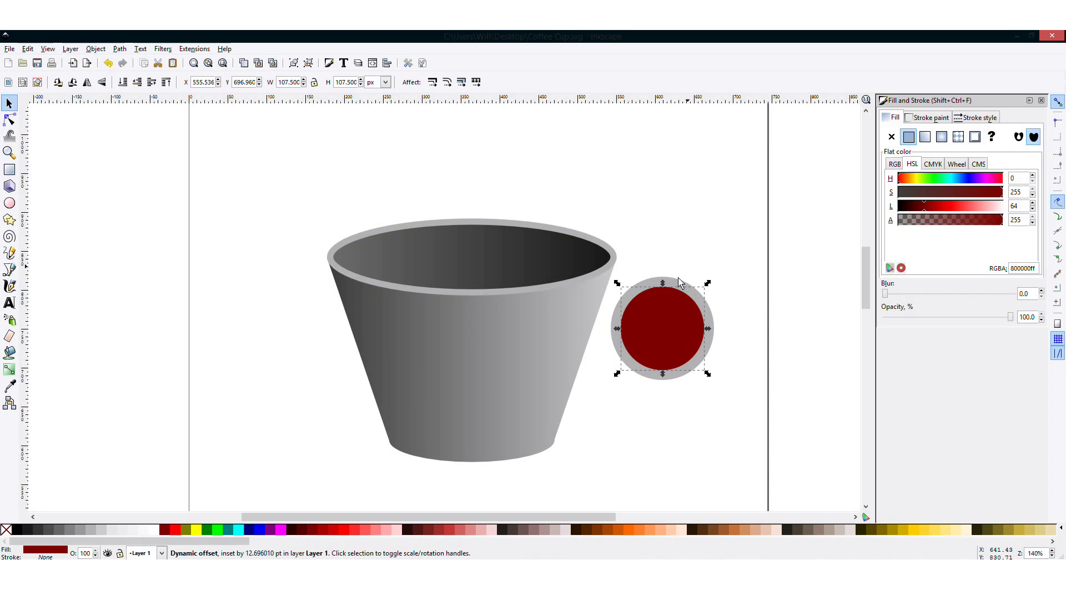
{"action": "key", "text": "shift"}
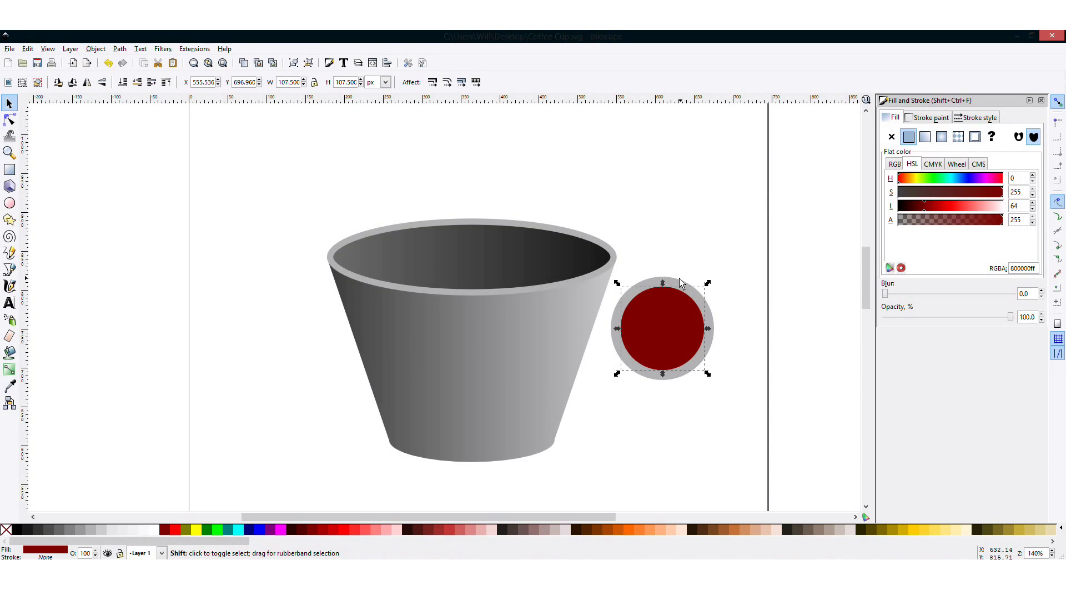
{"action": "left_click", "coordinate": [679, 284], "text": "shift"}
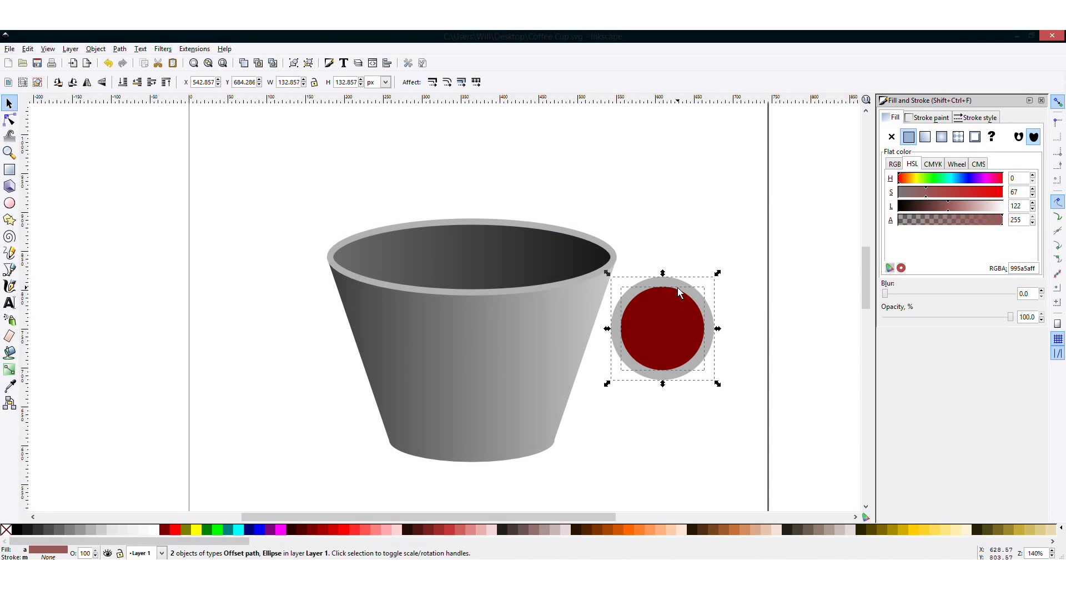
{"action": "left_click", "coordinate": [121, 50]}
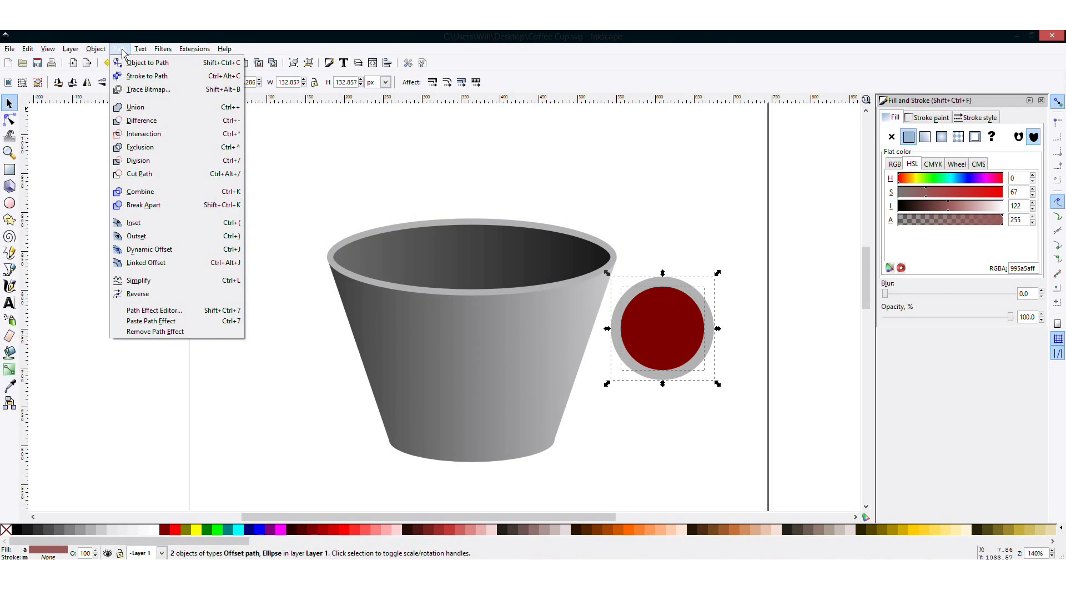
{"action": "left_click", "coordinate": [167, 122]}
{"action": "left_click", "coordinate": [767, 261]}
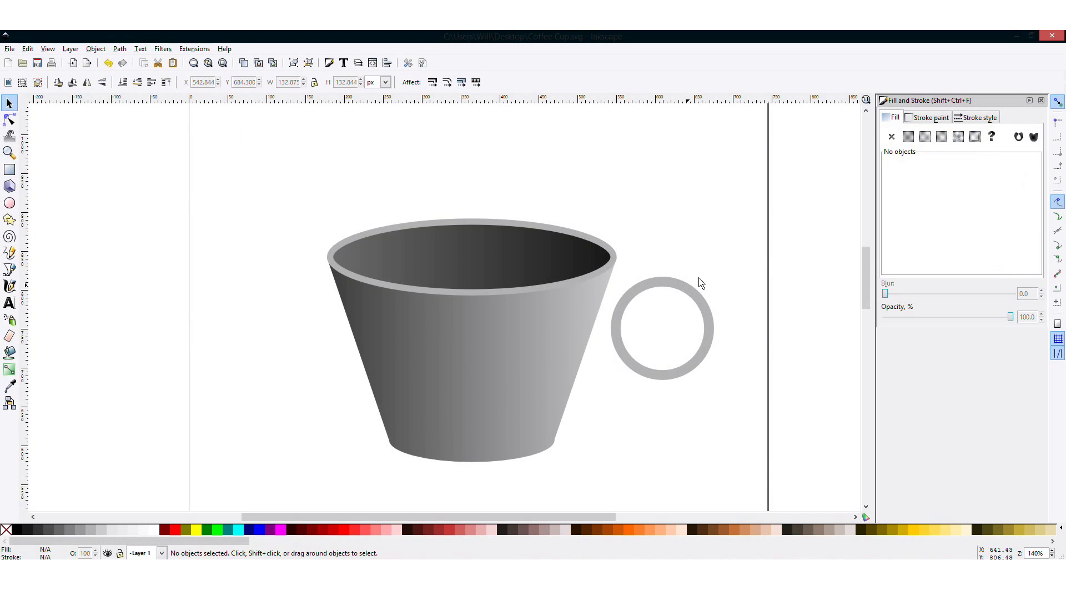
- Position the ring on the cup's right edge and give it the body's grey with the Dropper
{"action": "mouse_move", "coordinate": [687, 290]}
{"action": "left_mouse_down"}
{"action": "mouse_move", "coordinate": [697, 281]}
{"action": "mouse_move", "coordinate": [690, 288]}
{"action": "left_mouse_up"}
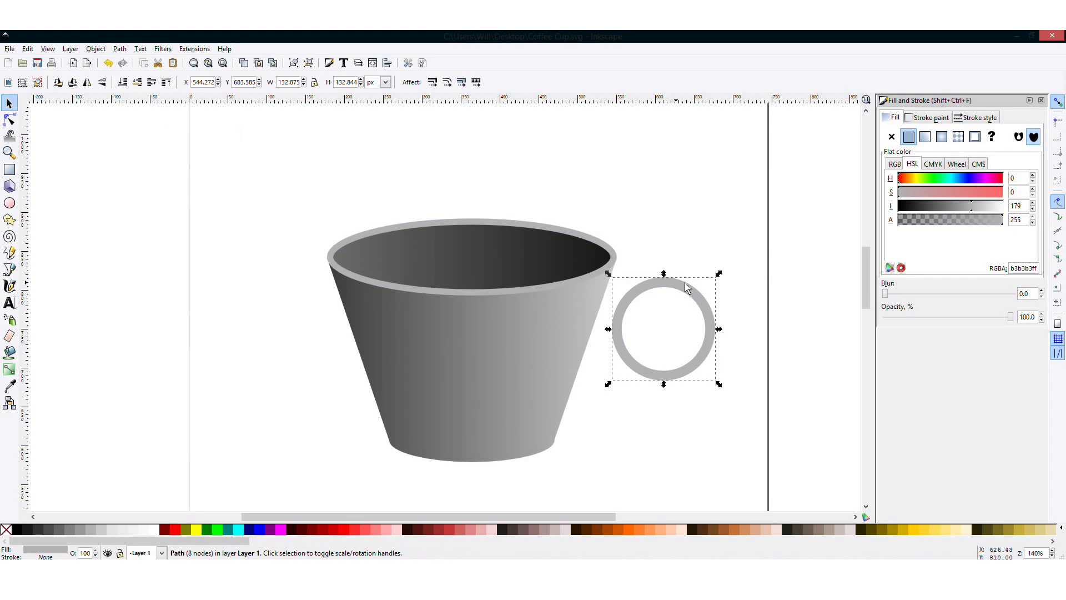
{"action": "mouse_move", "coordinate": [687, 289]}
{"action": "left_mouse_down"}
{"action": "mouse_move", "coordinate": [615, 289]}
{"action": "mouse_move", "coordinate": [626, 317]}
{"action": "left_mouse_up"}
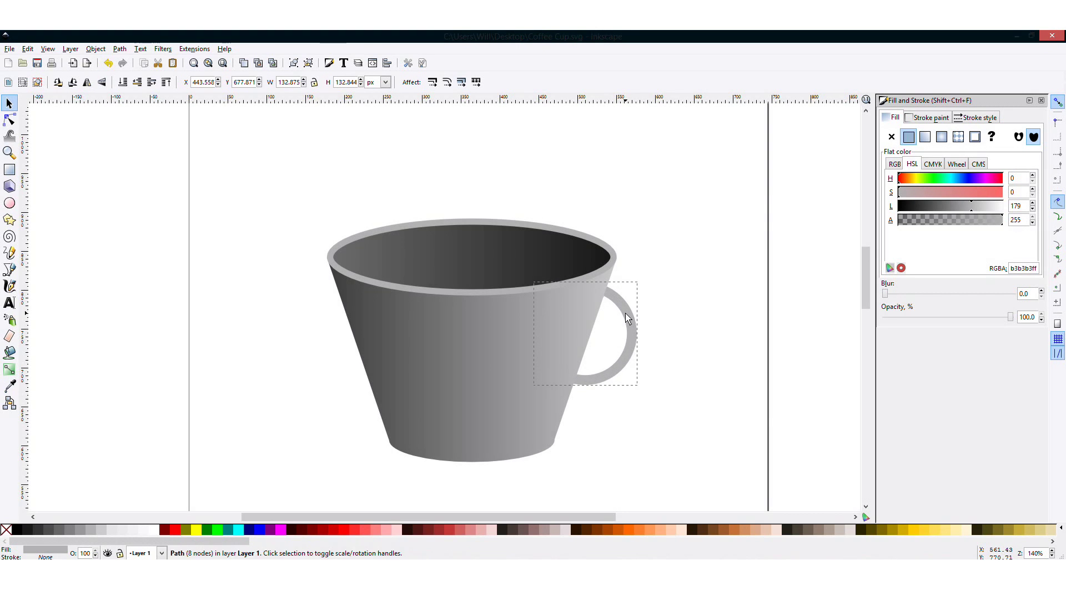
{"action": "left_click_drag", "start_coordinate": [626, 317], "coordinate": [630, 312]}
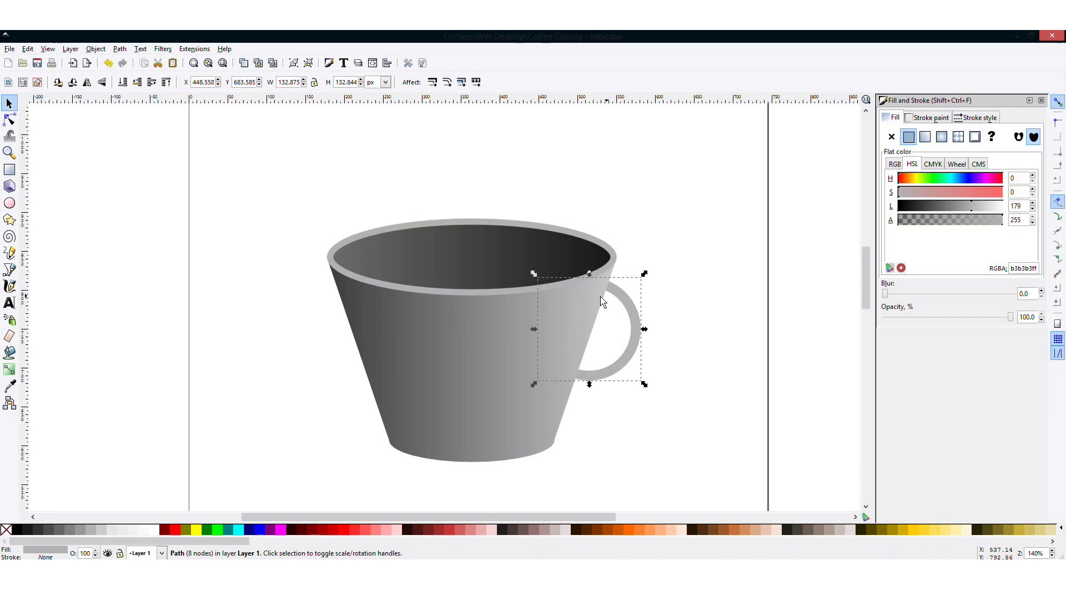
{"action": "left_click", "coordinate": [10, 386]}
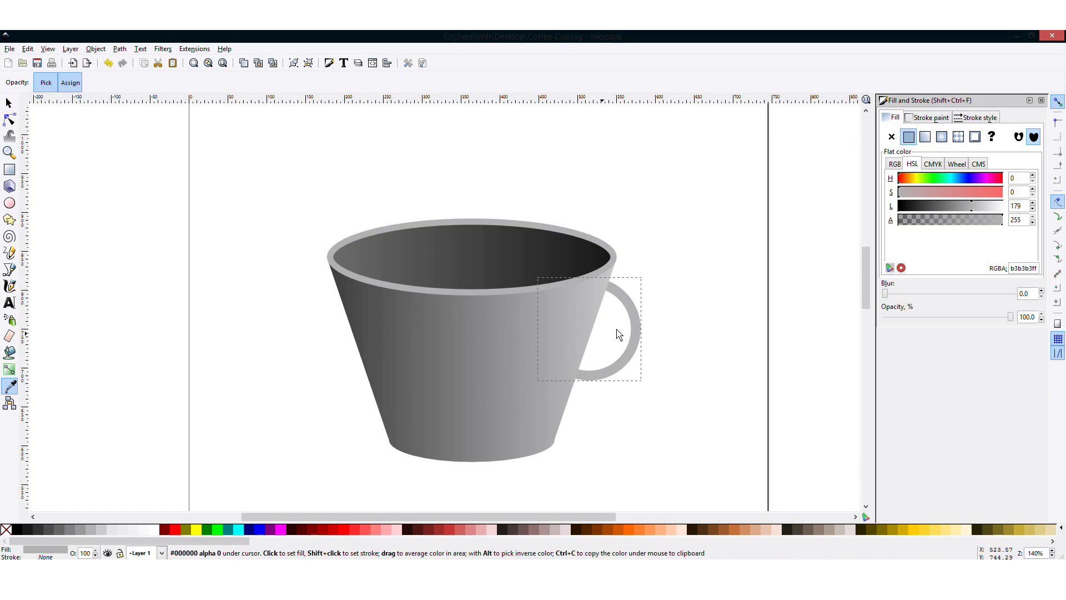
{"action": "left_click", "coordinate": [602, 317]}
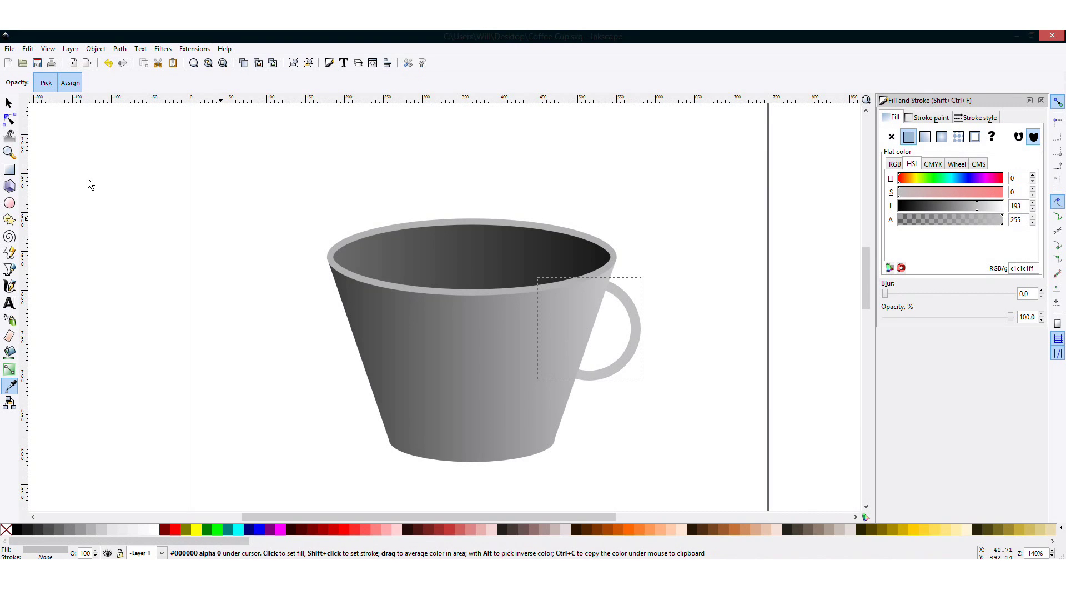
- Copy the handle ring and paste a duplicate in place over it
{"action": "left_click", "coordinate": [9, 102]}
{"action": "left_click", "coordinate": [687, 235]}
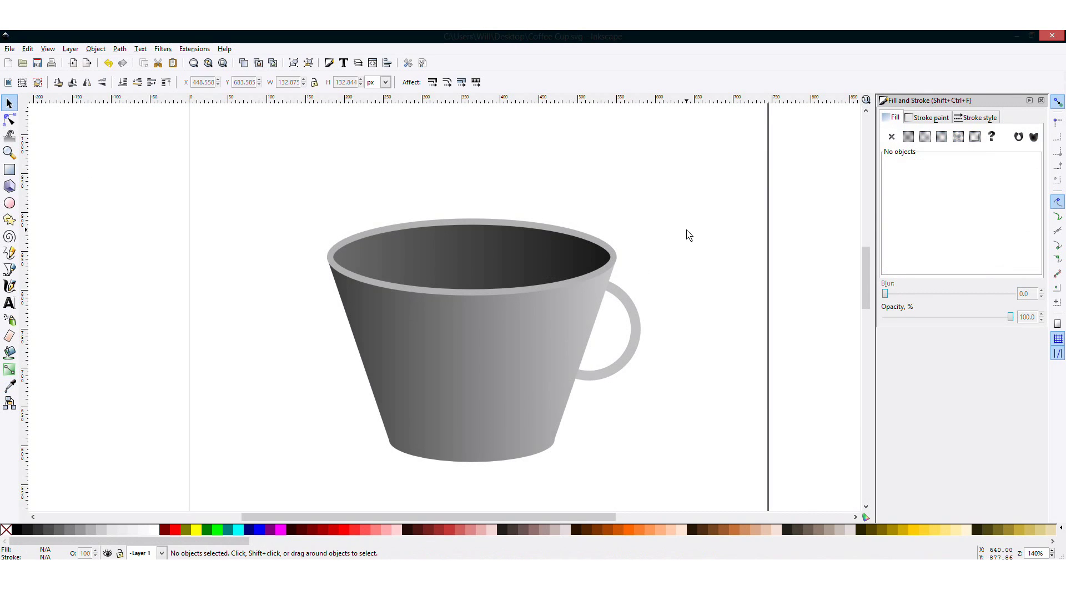
{"action": "left_click", "coordinate": [630, 310]}
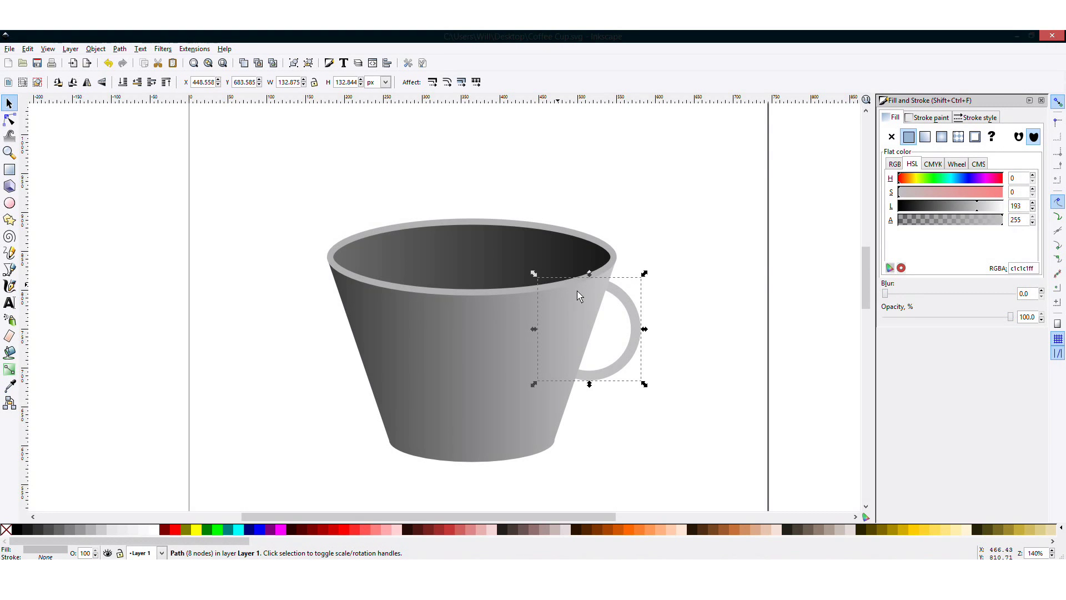
{"action": "left_click", "coordinate": [619, 298]}
{"action": "left_click", "coordinate": [28, 53]}
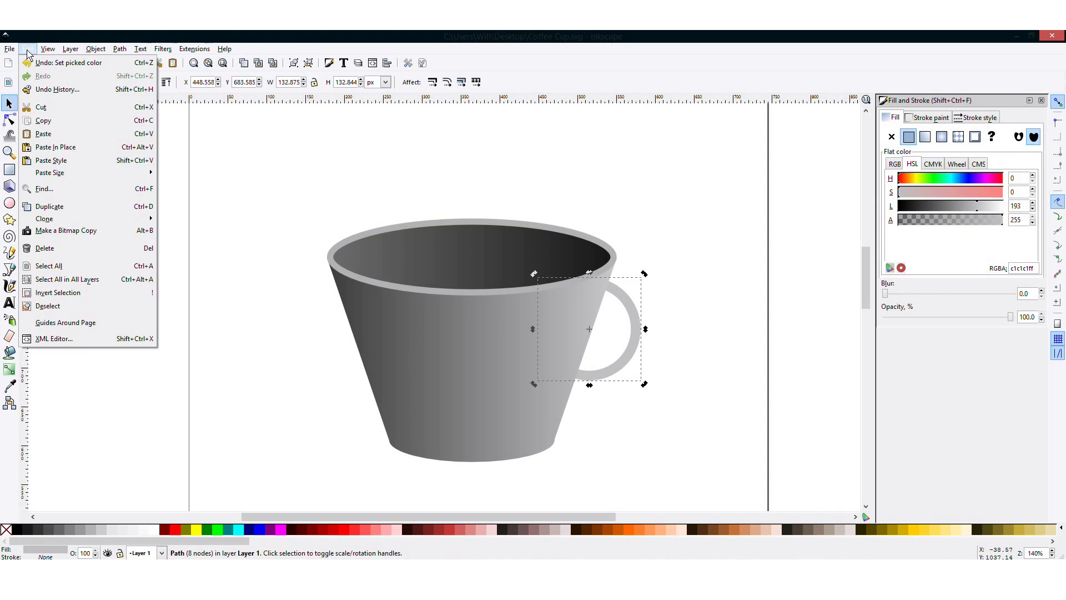
{"action": "left_click", "coordinate": [47, 122]}
{"action": "left_click", "coordinate": [25, 50]}
{"action": "left_click", "coordinate": [87, 155]}
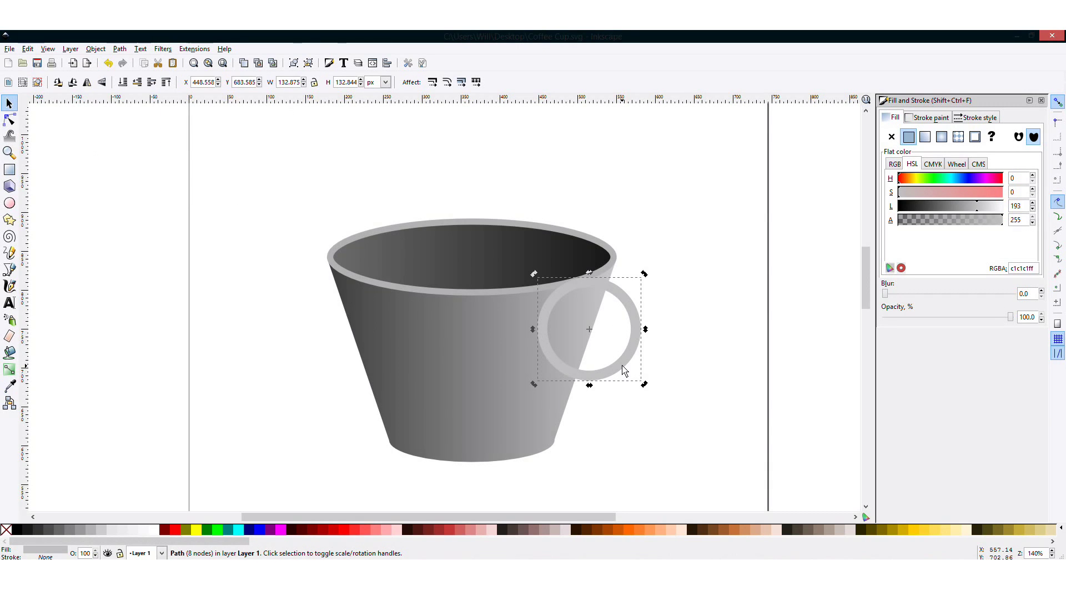
- Fill the duplicate dark grey, nudge it up-left, lower it behind the cup, then lighten it to 70% grey
{"action": "left_click", "coordinate": [39, 535]}
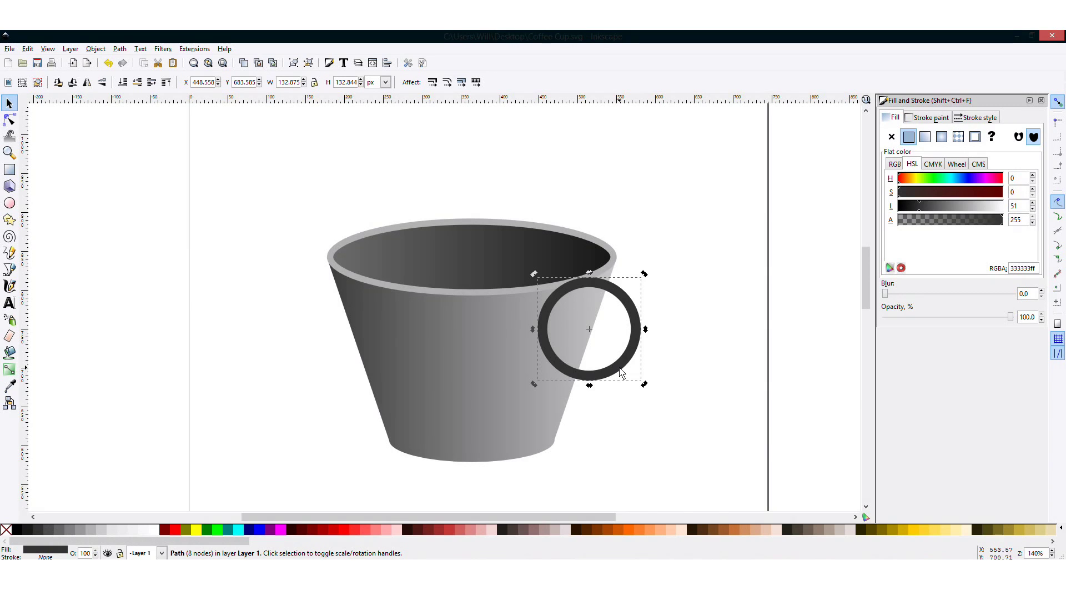
{"action": "left_click_drag", "start_coordinate": [621, 373], "coordinate": [614, 364]}
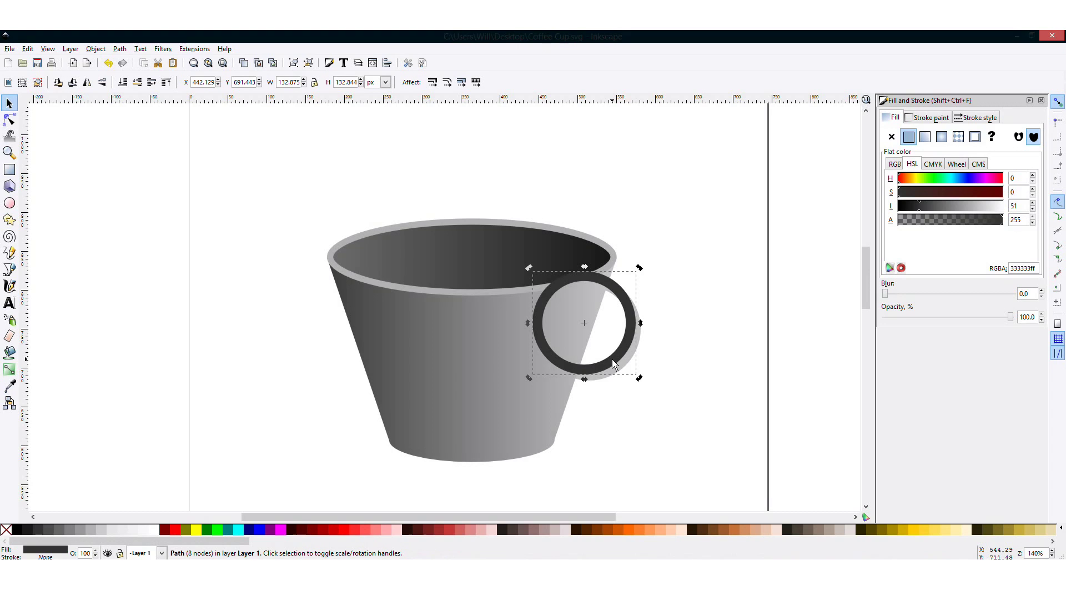
{"action": "key", "text": "End"}
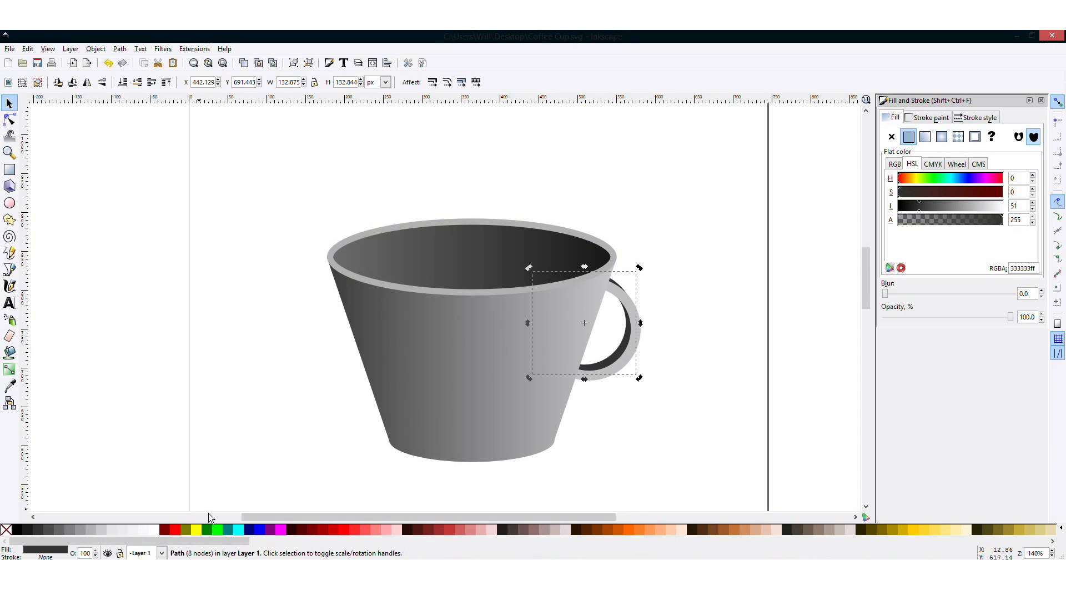
{"action": "left_click", "coordinate": [54, 533]}
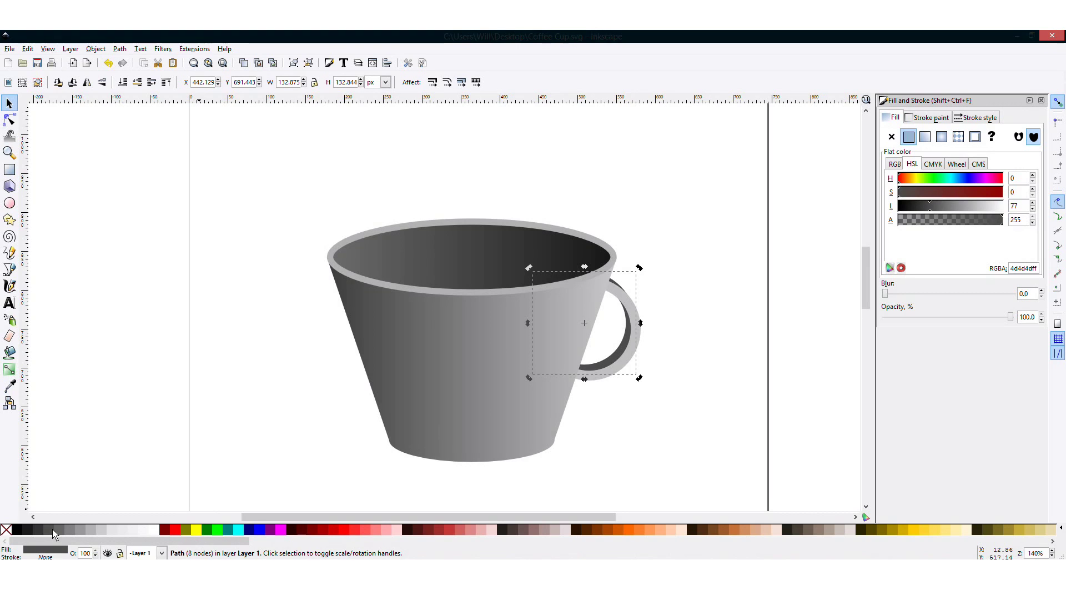
{"action": "left_click", "coordinate": [671, 377]}
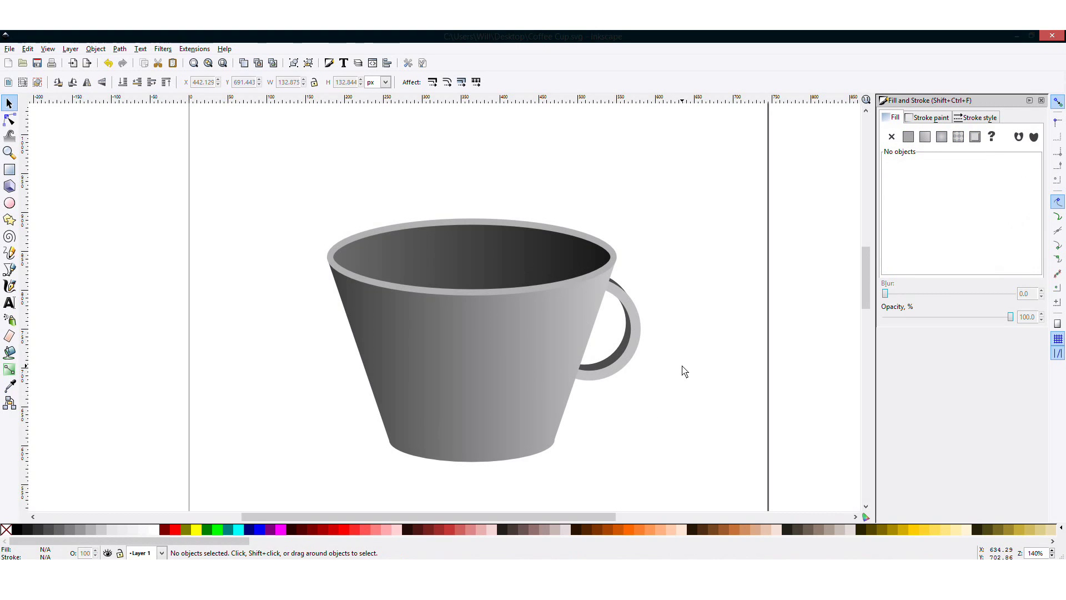
{"action": "scroll", "coordinate": [682, 370], "scroll_direction": "up", "scroll_amount": 1}
{"action": "scroll", "coordinate": [675, 370], "scroll_direction": "down", "scroll_amount": 1}
{"action": "scroll", "coordinate": [649, 370], "scroll_direction": "down", "scroll_amount": 1}
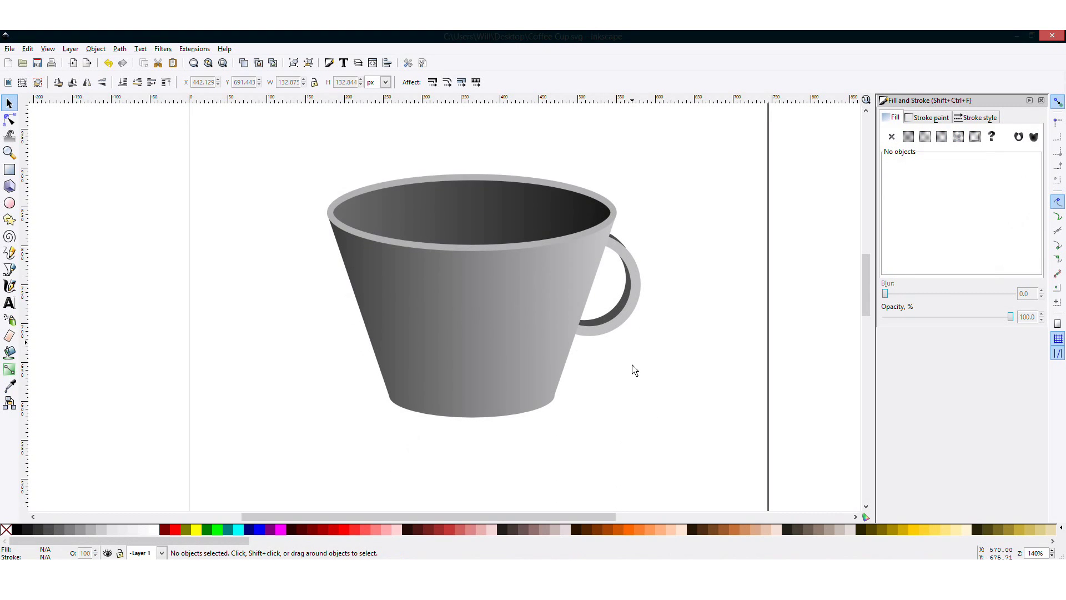
{"action": "scroll", "coordinate": [349, 393], "scroll_direction": "up", "scroll_amount": 1}
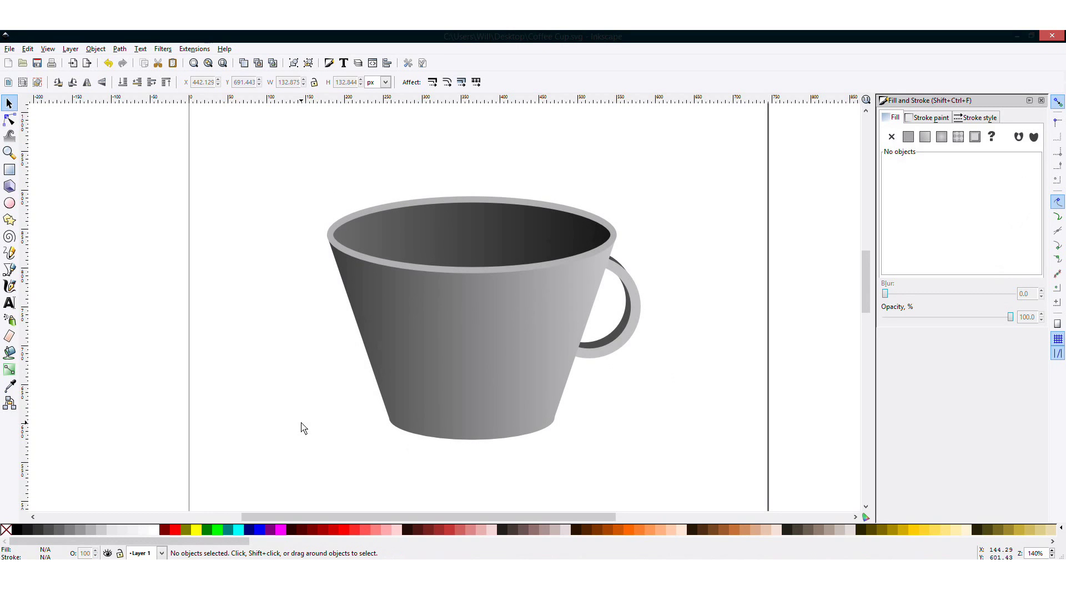
{"action": "scroll", "coordinate": [304, 427], "scroll_direction": "down", "scroll_amount": 2}
{"action": "scroll", "coordinate": [304, 427], "scroll_direction": "down", "scroll_amount": 1}
{"action": "scroll", "coordinate": [301, 424], "scroll_direction": "down", "scroll_amount": 1}
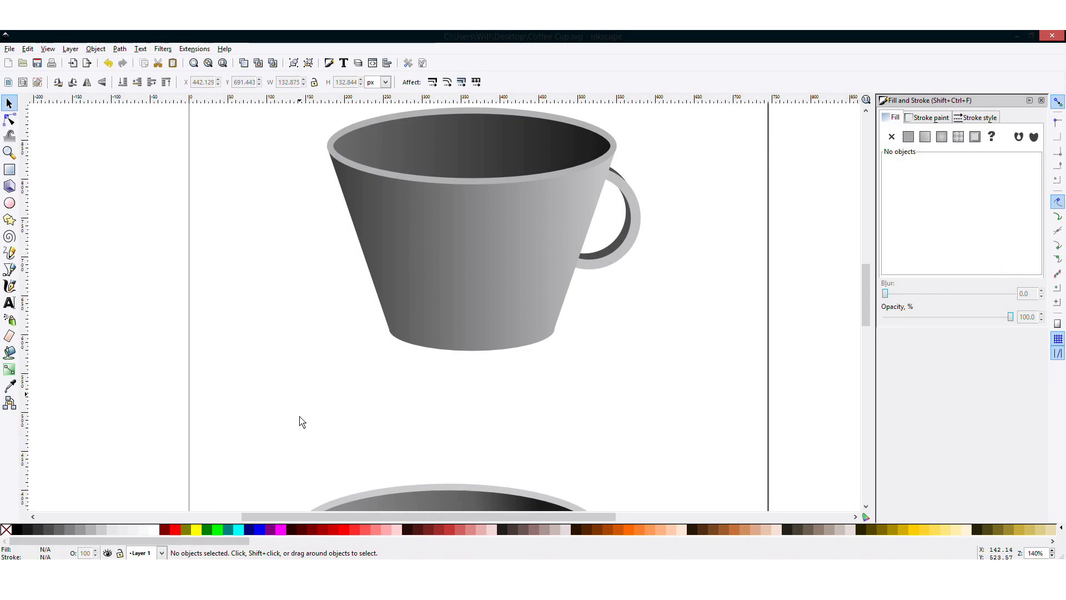
{"action": "scroll", "coordinate": [301, 422], "scroll_direction": "down", "scroll_amount": 3}
{"action": "scroll", "coordinate": [300, 422], "scroll_direction": "down", "scroll_amount": 5}
{"action": "scroll", "coordinate": [312, 468], "scroll_direction": "up", "scroll_amount": 4}
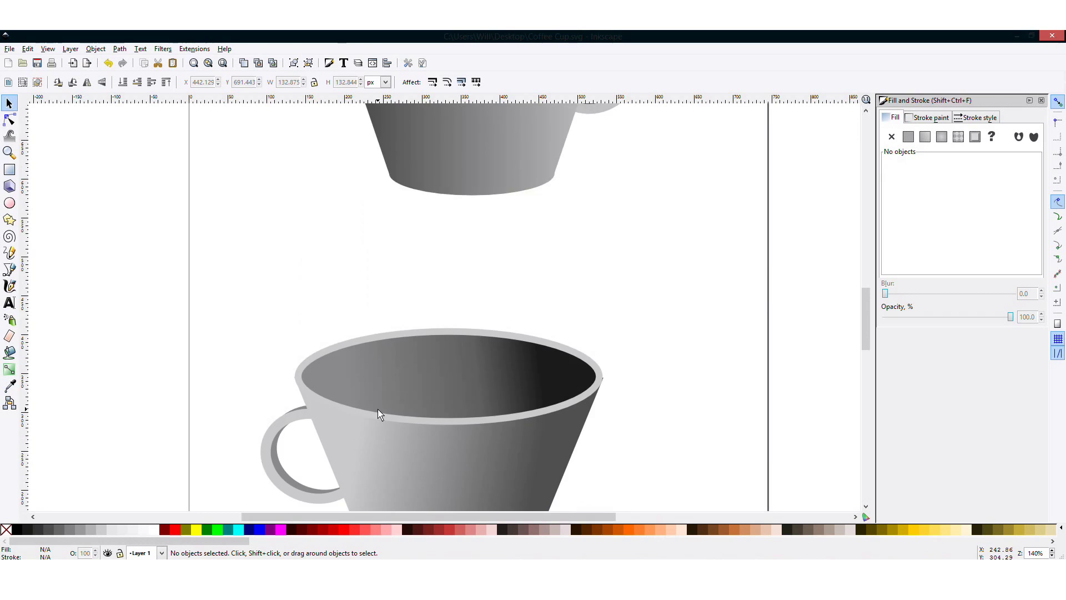
{"action": "scroll", "coordinate": [376, 412], "scroll_direction": "up", "scroll_amount": 5}
{"action": "scroll", "coordinate": [445, 299], "scroll_direction": "down", "scroll_amount": 5}
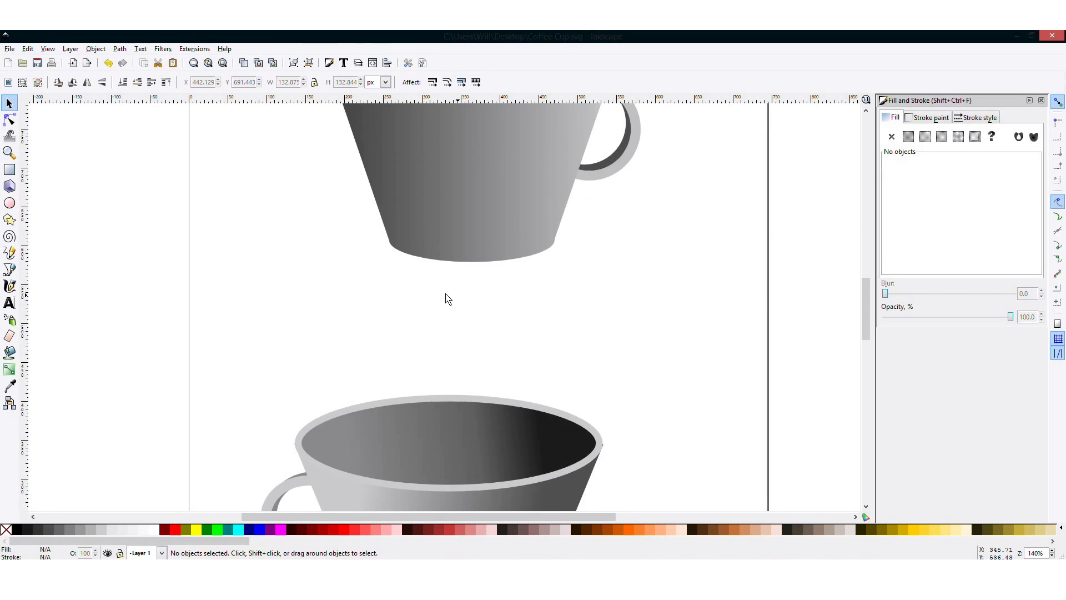
{"action": "scroll", "coordinate": [345, 324], "scroll_direction": "down", "scroll_amount": 3}
{"action": "scroll", "coordinate": [526, 334], "scroll_direction": "up", "scroll_amount": 8}
{"action": "scroll", "coordinate": [332, 307], "scroll_direction": "up", "scroll_amount": 4}
{"action": "scroll", "coordinate": [375, 325], "scroll_direction": "down", "scroll_amount": 2}
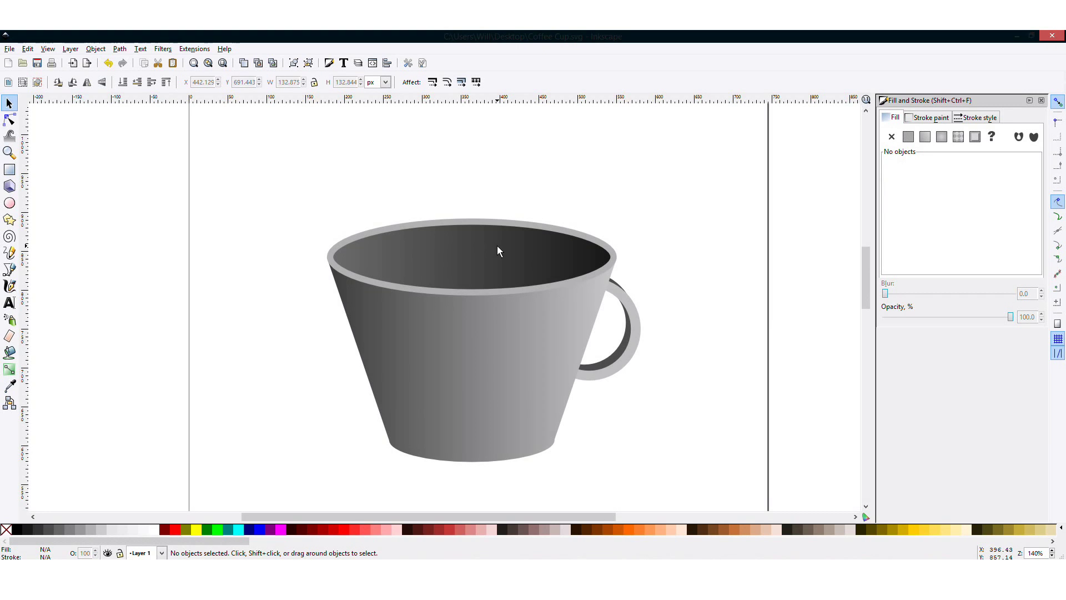
{"action": "left_click", "coordinate": [524, 255]}
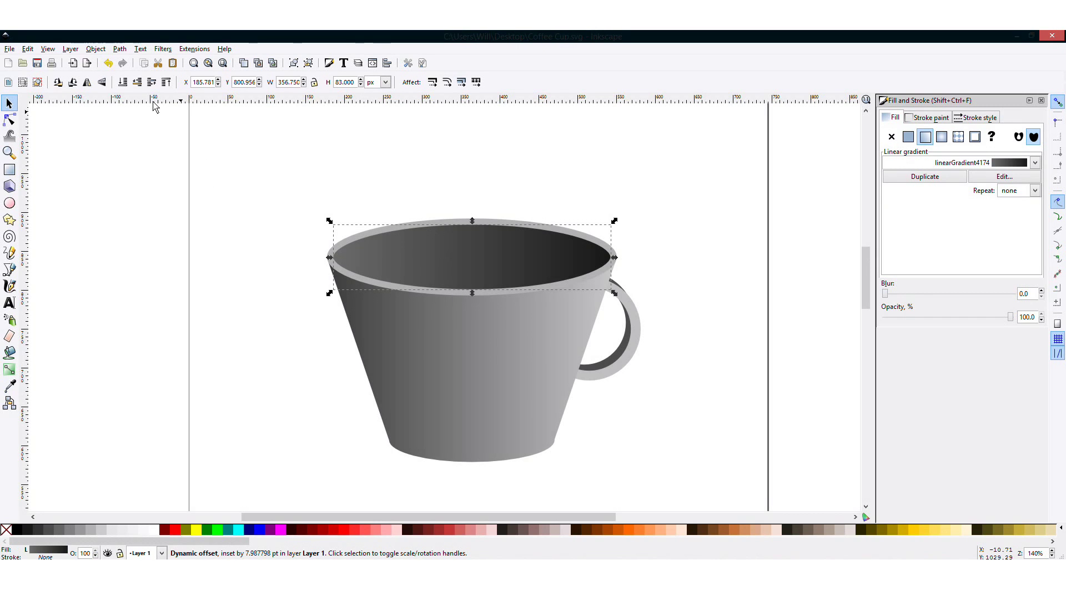
- Paste a copy of the inner ellipse beneath the cup's base and lower it behind the cup
{"action": "left_click", "coordinate": [28, 49]}
{"action": "left_click", "coordinate": [57, 117]}
{"action": "left_click", "coordinate": [27, 49]}
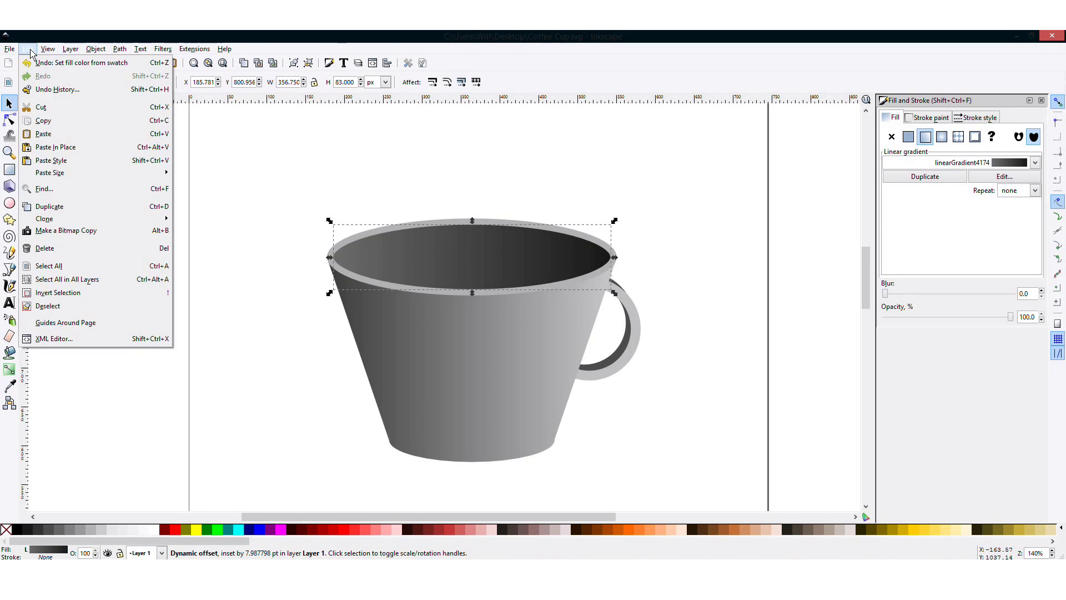
{"action": "left_click", "coordinate": [97, 134]}
{"action": "mouse_move", "coordinate": [103, 126]}
{"action": "left_mouse_down"}
{"action": "mouse_move", "coordinate": [542, 435]}
{"action": "mouse_move", "coordinate": [553, 428]}
{"action": "mouse_move", "coordinate": [538, 432]}
{"action": "left_mouse_up"}
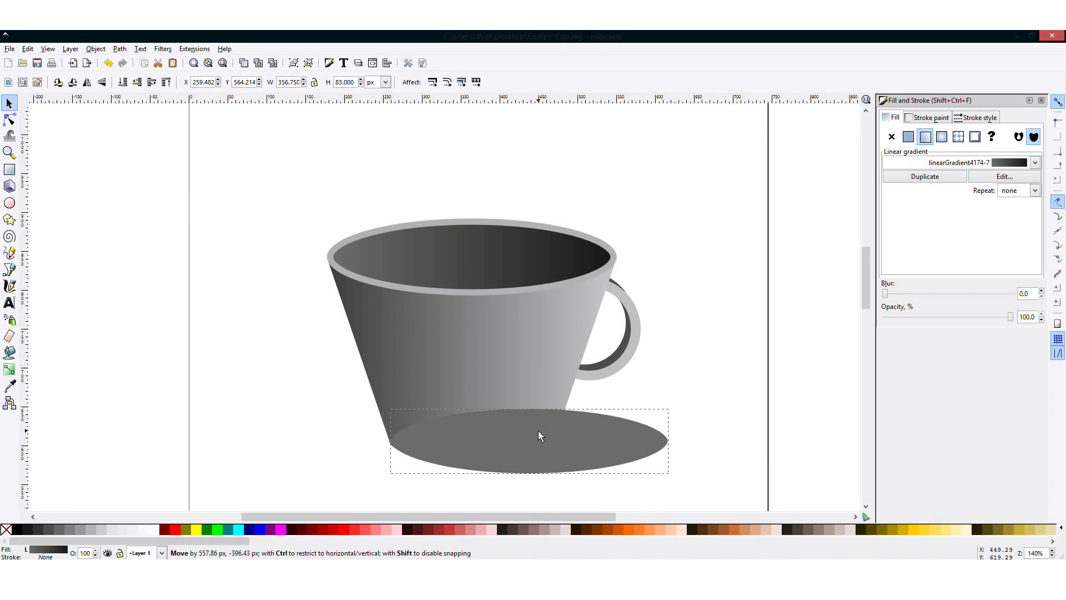
{"action": "key", "text": "ctrl+j"}
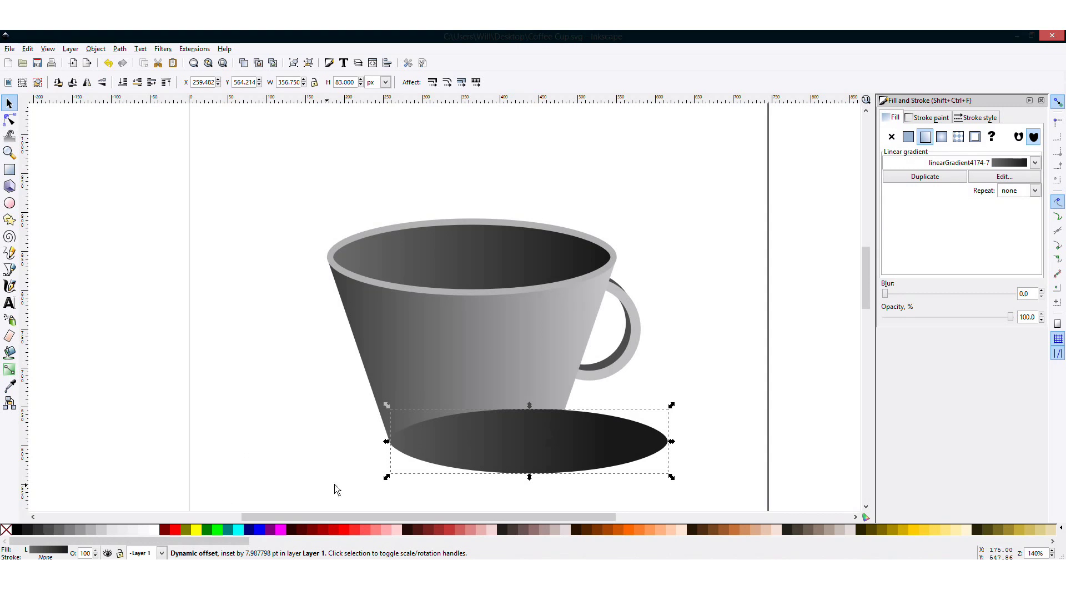
{"action": "key", "text": "Page_Down"}
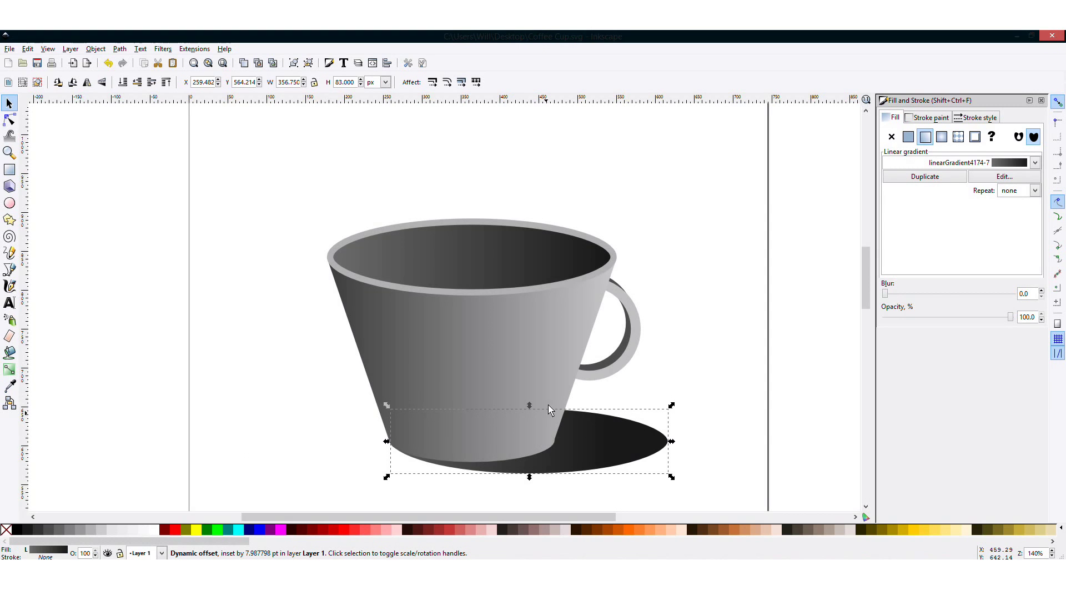
- Slide the shadow ellipse left under the cup and give it a flat dark grey fill
{"action": "left_click", "coordinate": [715, 366]}
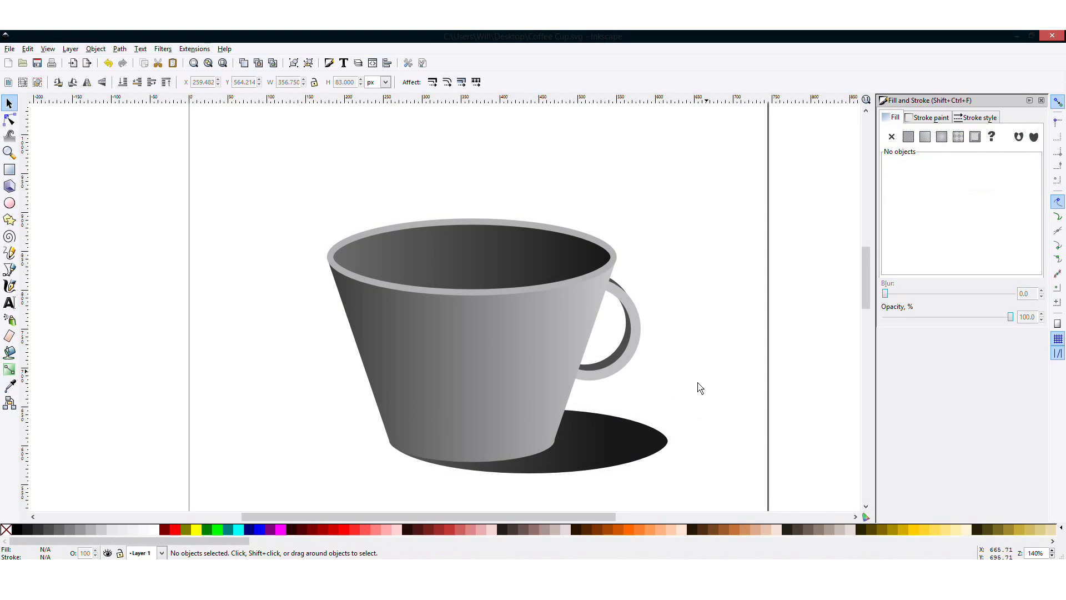
{"action": "scroll", "coordinate": [683, 405], "scroll_direction": "down", "scroll_amount": 1}
{"action": "scroll", "coordinate": [658, 400], "scroll_direction": "up", "scroll_amount": 1}
{"action": "left_click_drag", "start_coordinate": [621, 445], "coordinate": [510, 445]}
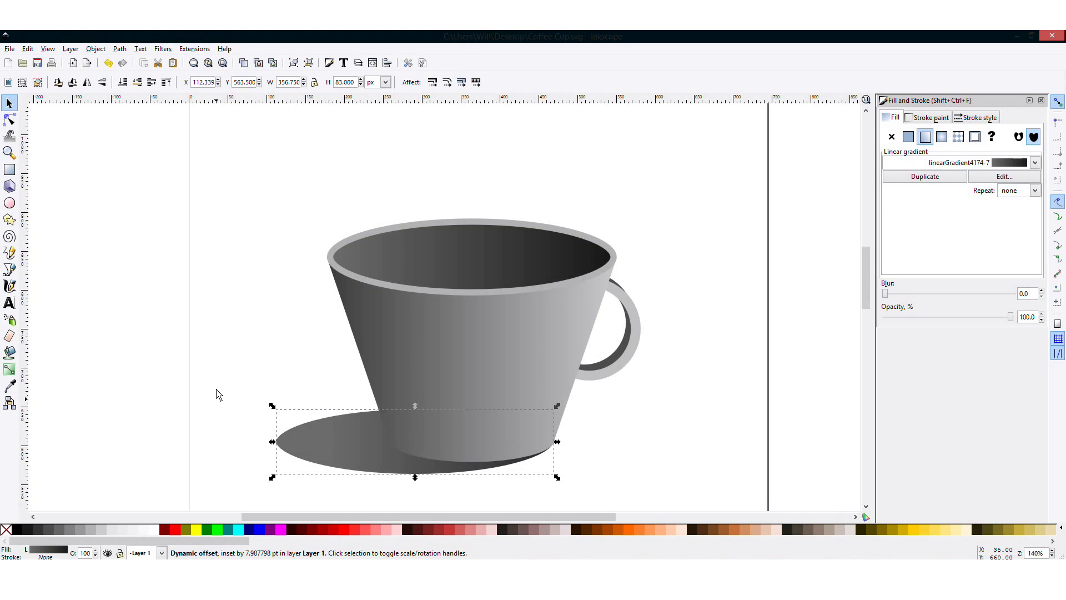
{"action": "left_click", "coordinate": [252, 351]}
{"action": "scroll", "coordinate": [324, 357], "scroll_direction": "down", "scroll_amount": 2}
{"action": "left_click", "coordinate": [317, 406]}
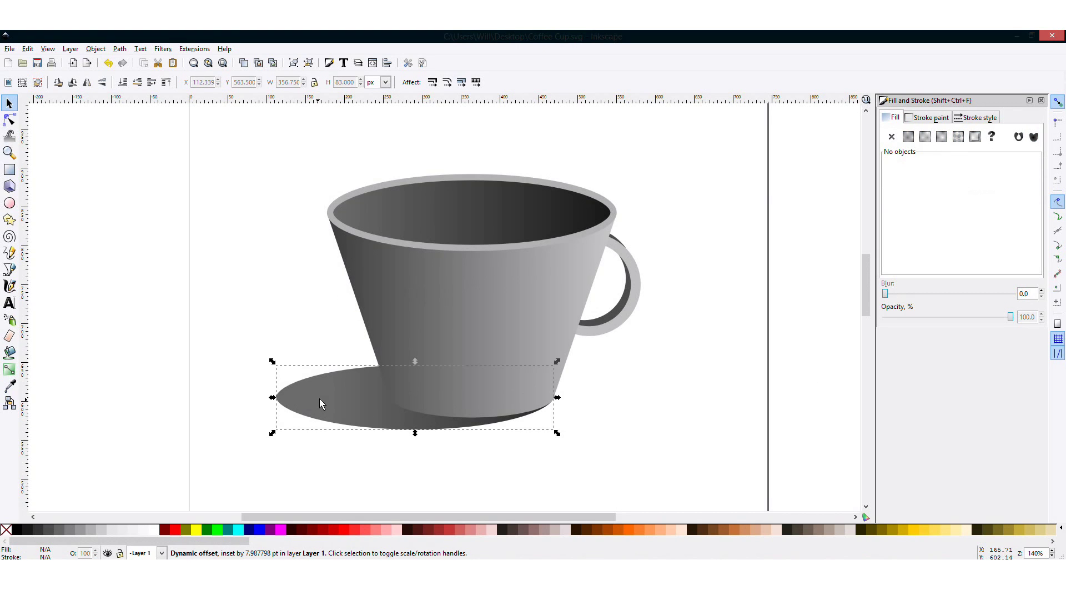
{"action": "left_click", "coordinate": [29, 533]}
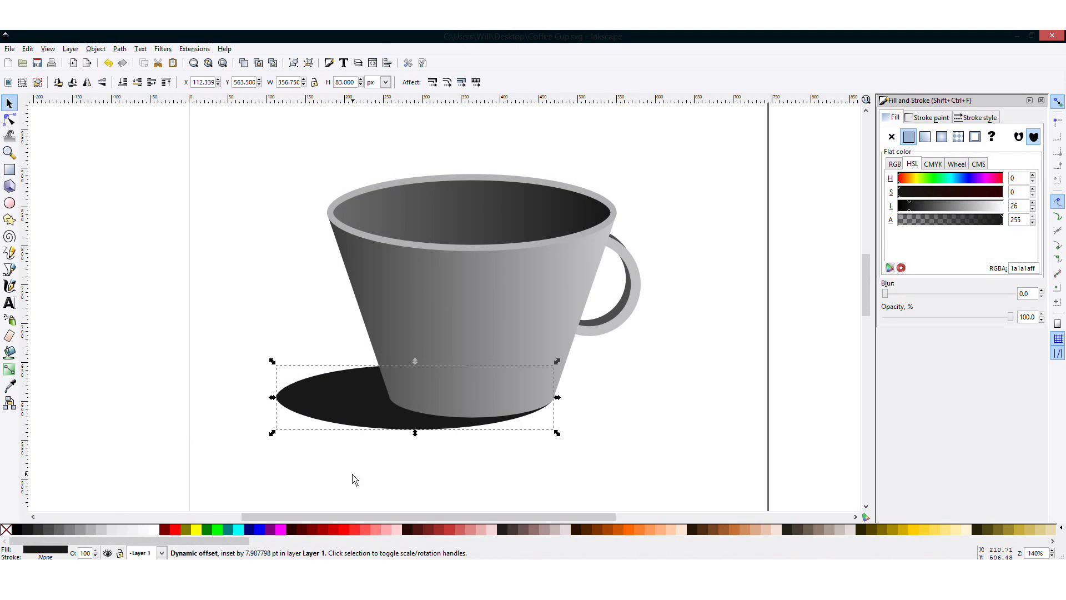
{"action": "left_click", "coordinate": [498, 492]}
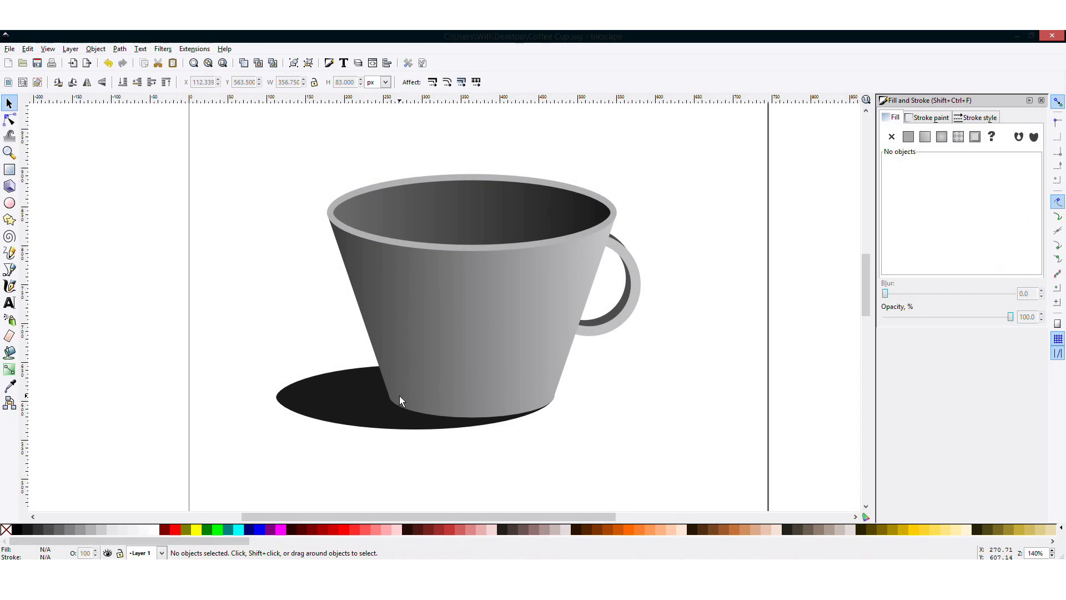
- Blur the shadow ellipse to about 2.6 and switch its fill to a linear gradient
{"action": "left_click", "coordinate": [330, 398]}
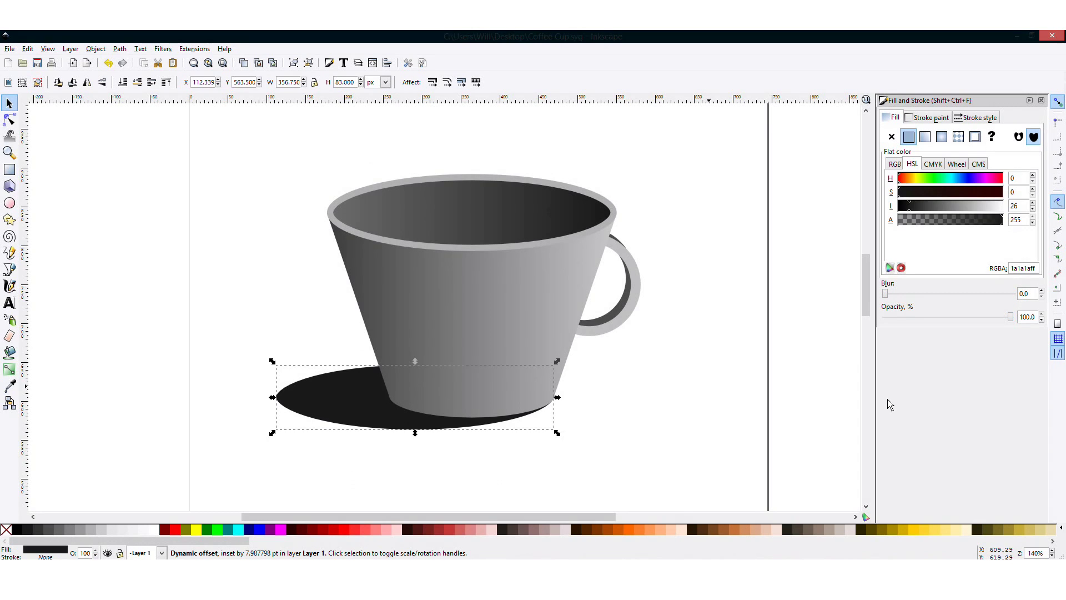
{"action": "left_click", "coordinate": [889, 296]}
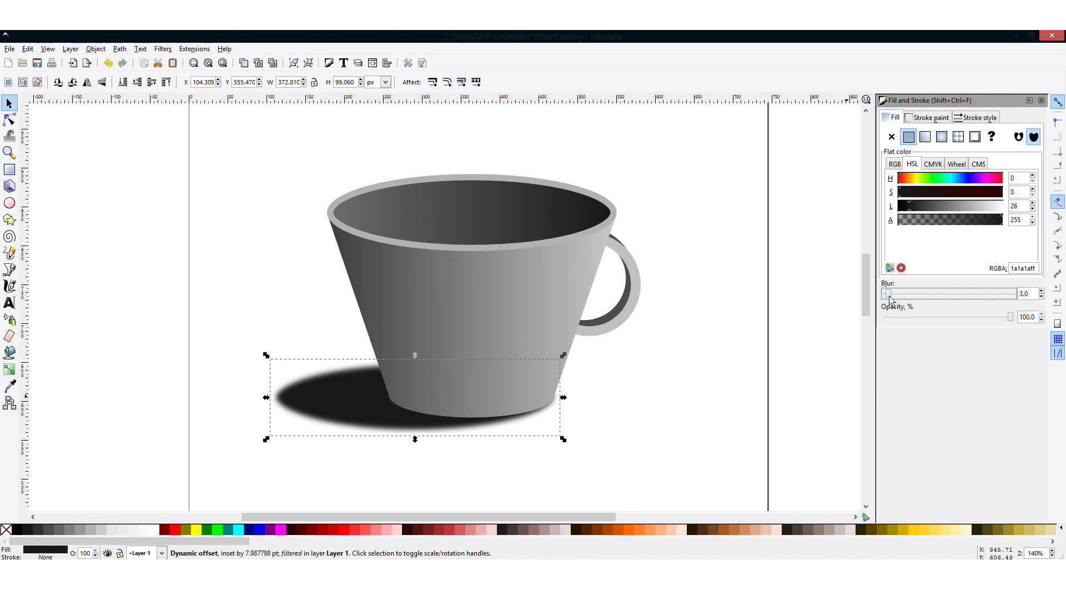
{"action": "left_click_drag", "start_coordinate": [889, 296], "coordinate": [889, 296]}
{"action": "left_click", "coordinate": [926, 138]}
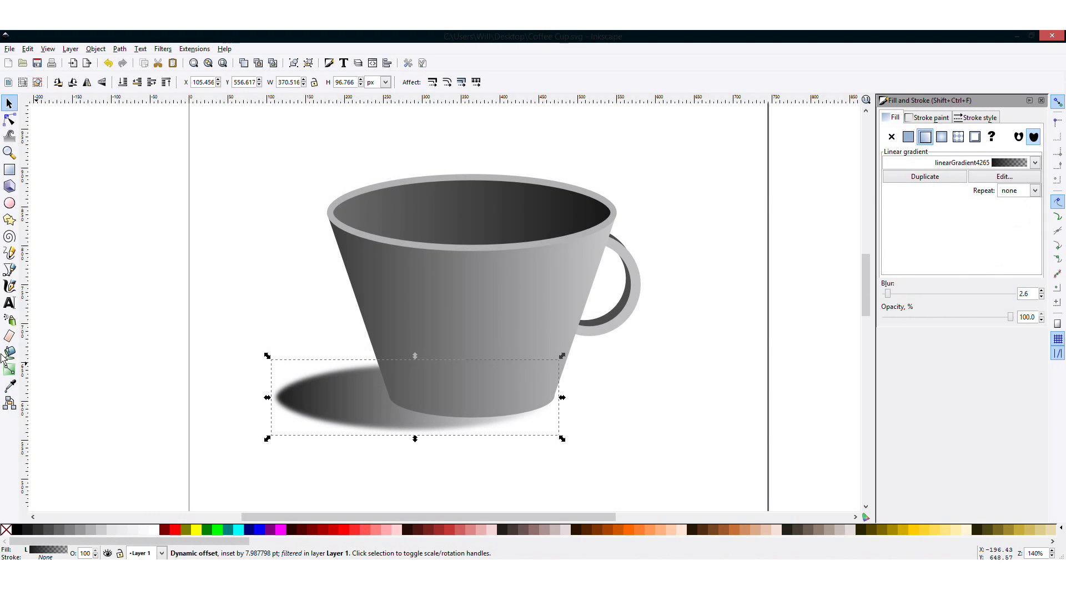
- Stretch the shadow's gradient so it fades toward the left, and lower its opacity
{"action": "left_click", "coordinate": [8, 371]}
{"action": "mouse_move", "coordinate": [273, 398]}
{"action": "left_mouse_down"}
{"action": "mouse_move", "coordinate": [533, 396]}
{"action": "mouse_move", "coordinate": [276, 398]}
{"action": "left_mouse_up"}
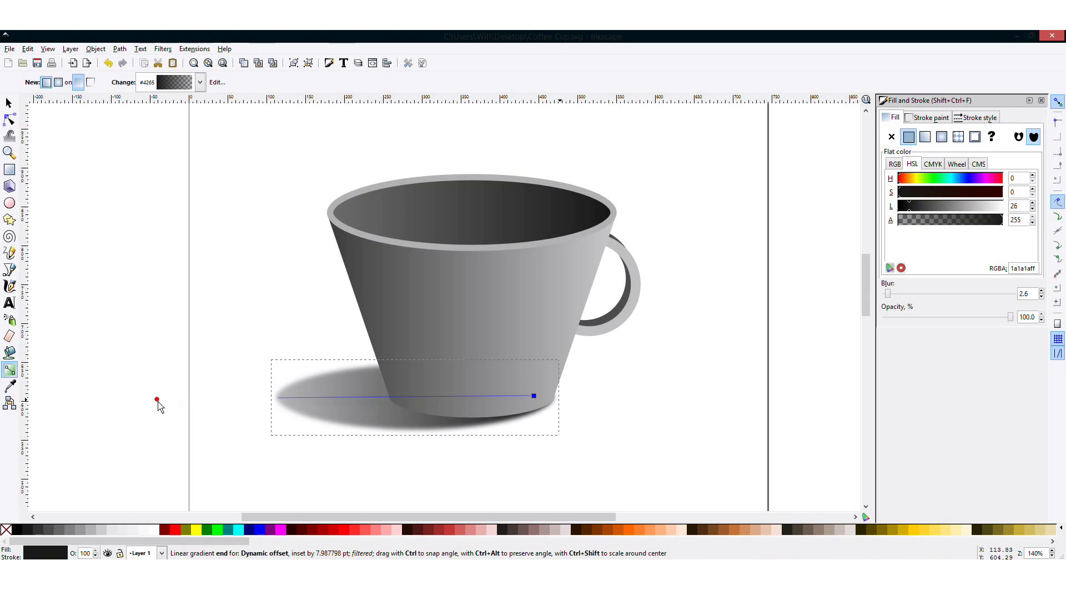
{"action": "left_click_drag", "start_coordinate": [279, 404], "coordinate": [168, 398]}
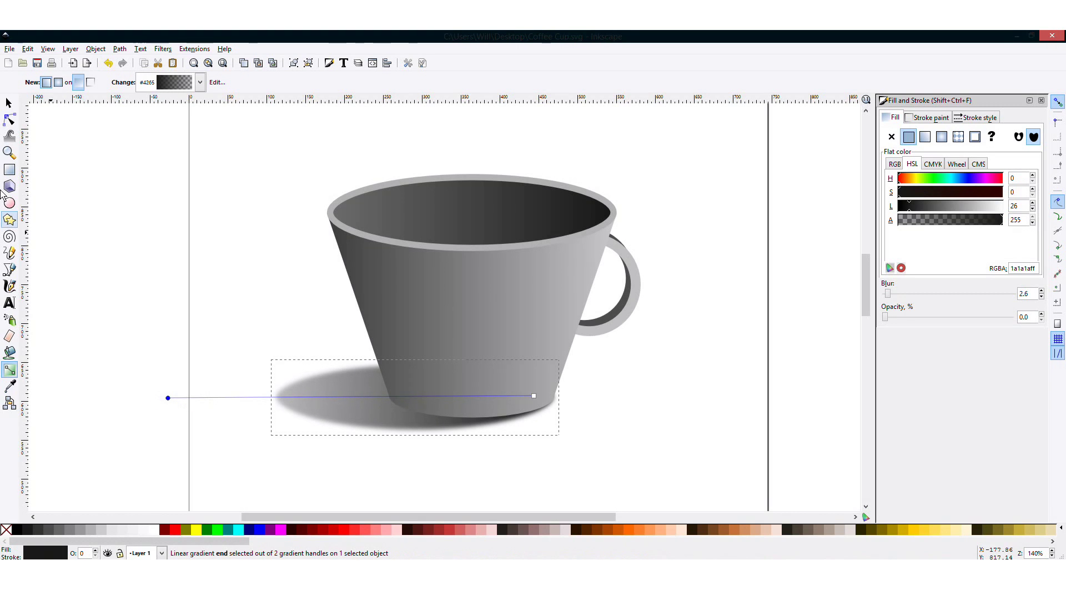
{"action": "left_click_drag", "start_coordinate": [534, 395], "coordinate": [646, 386]}
{"action": "left_click_drag", "start_coordinate": [1015, 317], "coordinate": [988, 317]}
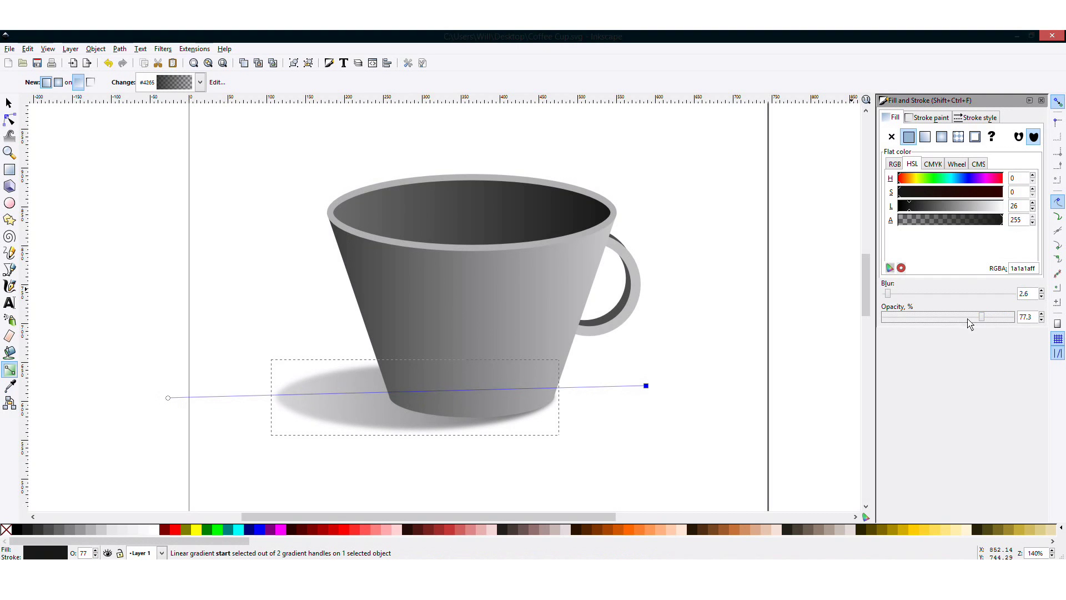
{"action": "left_click", "coordinate": [9, 103]}
{"action": "left_click", "coordinate": [301, 304]}
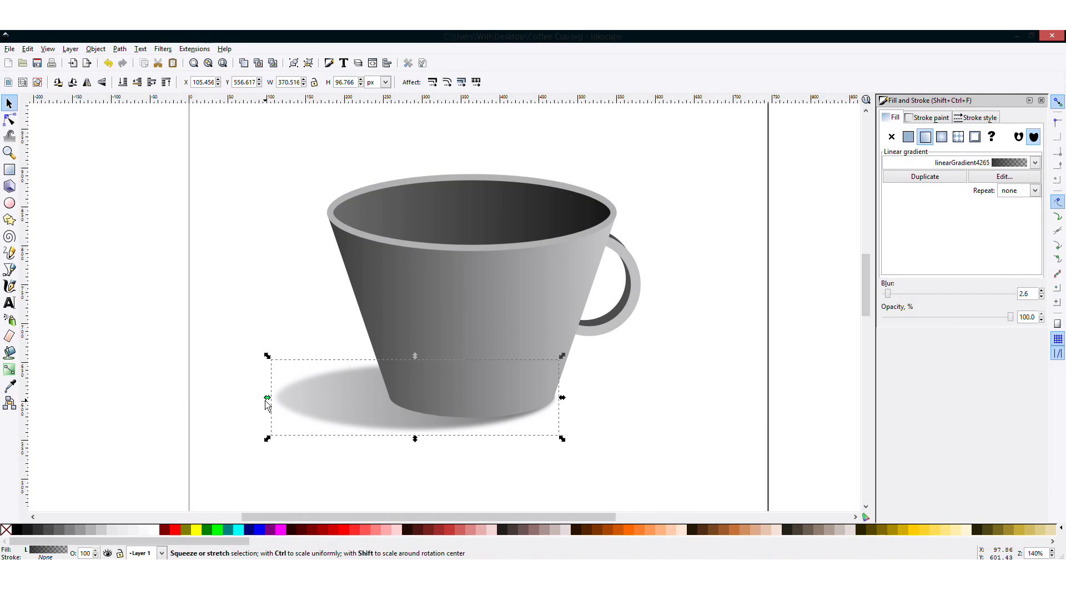
- Stretch the shadow wider to the left and raise its blur to around 7–9
{"action": "left_click_drag", "start_coordinate": [267, 398], "coordinate": [254, 405]}
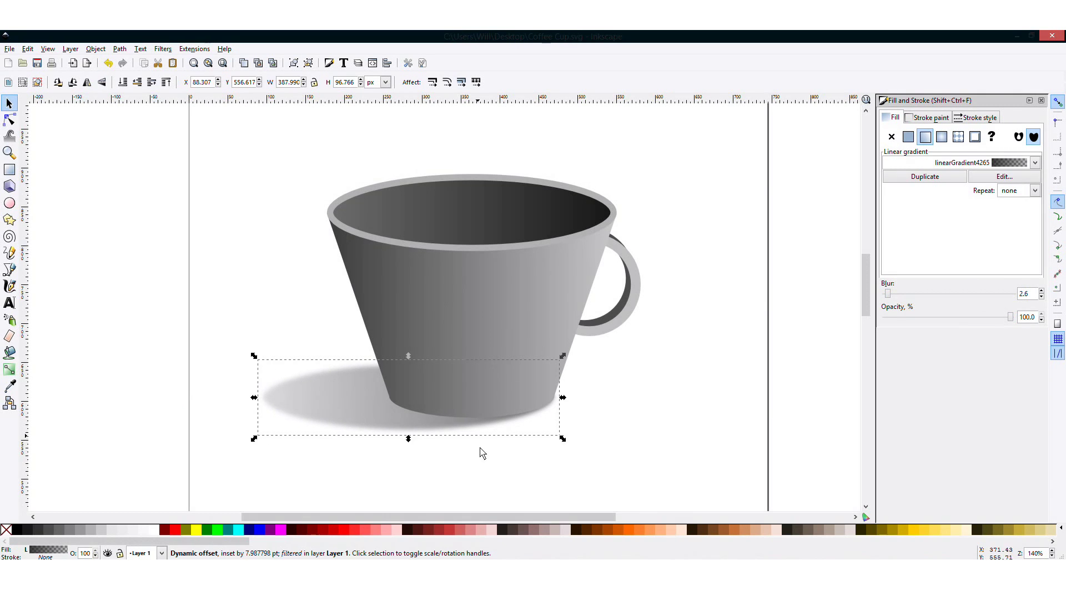
{"action": "left_click", "coordinate": [447, 462]}
{"action": "scroll", "coordinate": [369, 424], "scroll_direction": "down", "scroll_amount": 2}
{"action": "left_click", "coordinate": [315, 378]}
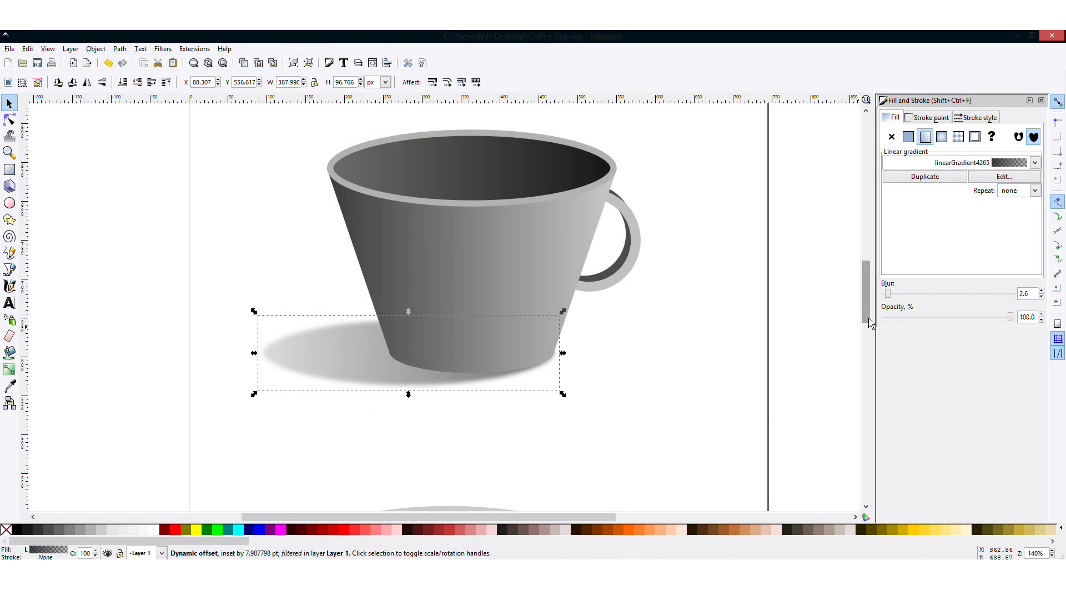
{"action": "left_click_drag", "start_coordinate": [888, 294], "coordinate": [894, 297]}
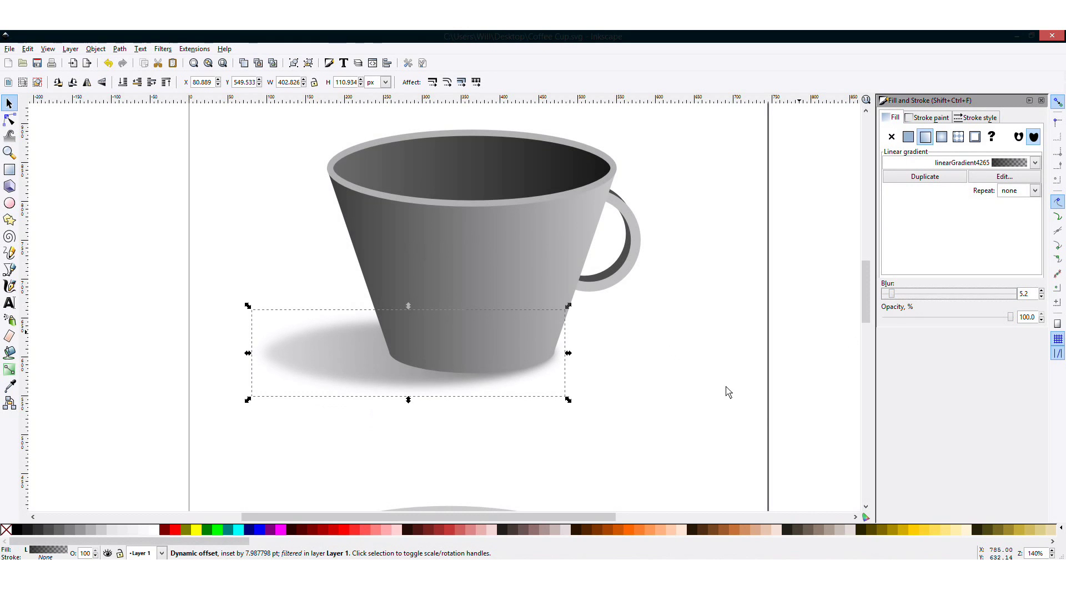
{"action": "left_click", "coordinate": [726, 392]}
{"action": "scroll", "coordinate": [455, 388], "scroll_direction": "down", "scroll_amount": 2, "text": "ctrl"}
{"action": "scroll", "coordinate": [394, 382], "scroll_direction": "up", "scroll_amount": 1, "text": "ctrl"}
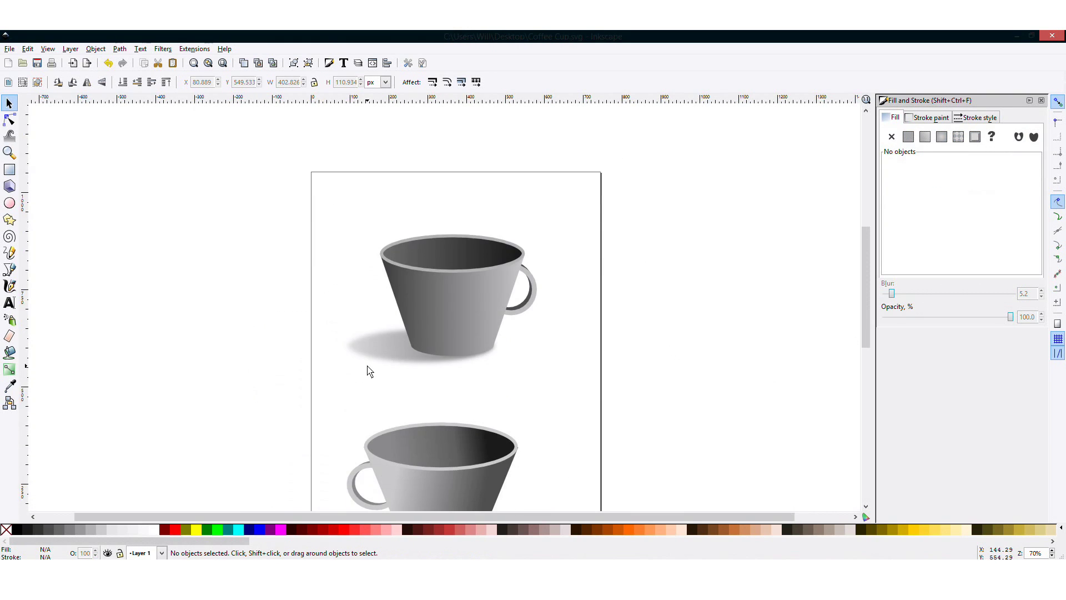
{"action": "left_click", "coordinate": [413, 350]}
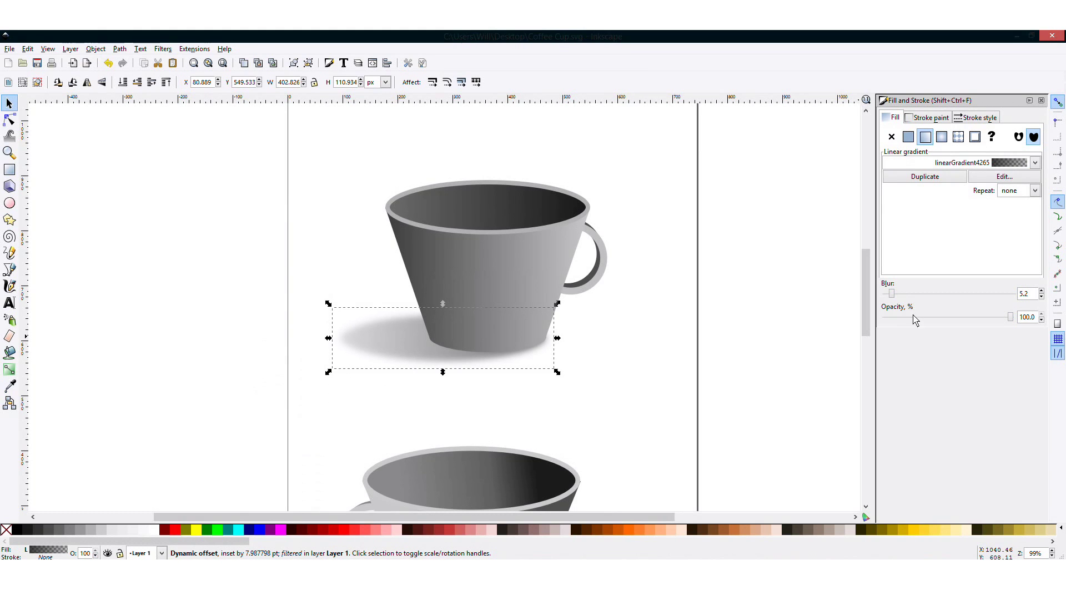
{"action": "left_click_drag", "start_coordinate": [893, 295], "coordinate": [895, 299]}
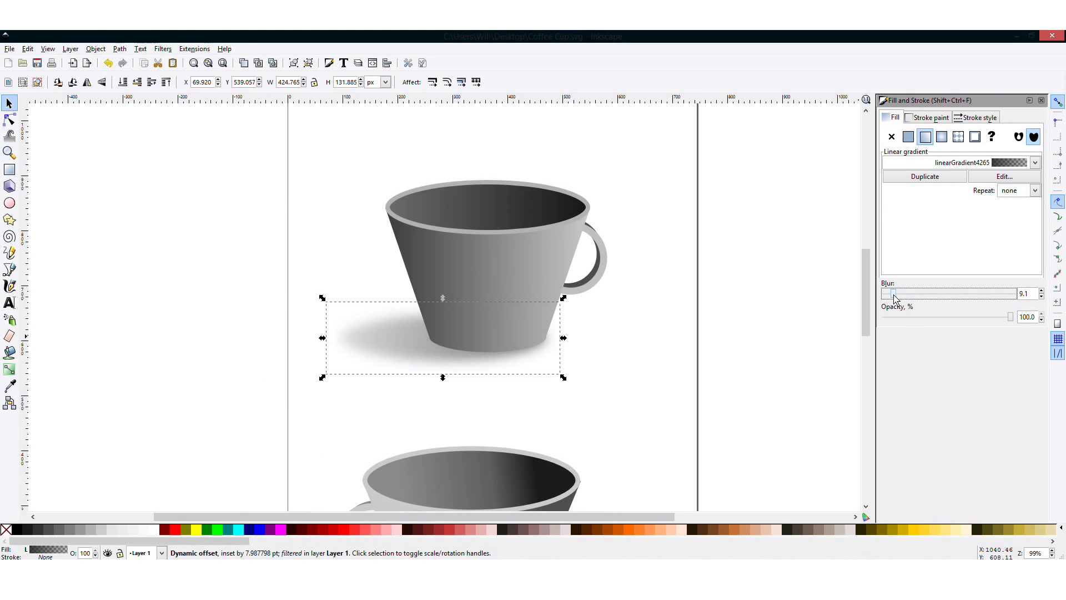
{"action": "left_click", "coordinate": [578, 324]}
{"action": "scroll", "coordinate": [423, 336], "scroll_direction": "up", "scroll_amount": 2, "text": "ctrl"}
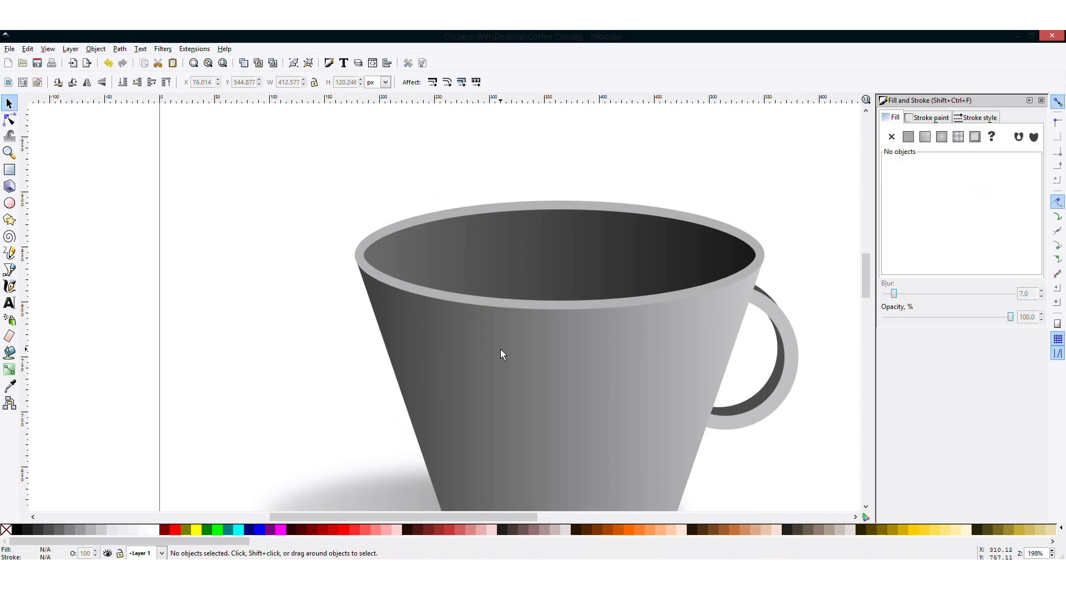
{"action": "scroll", "coordinate": [501, 354], "scroll_direction": "down", "scroll_amount": 2}
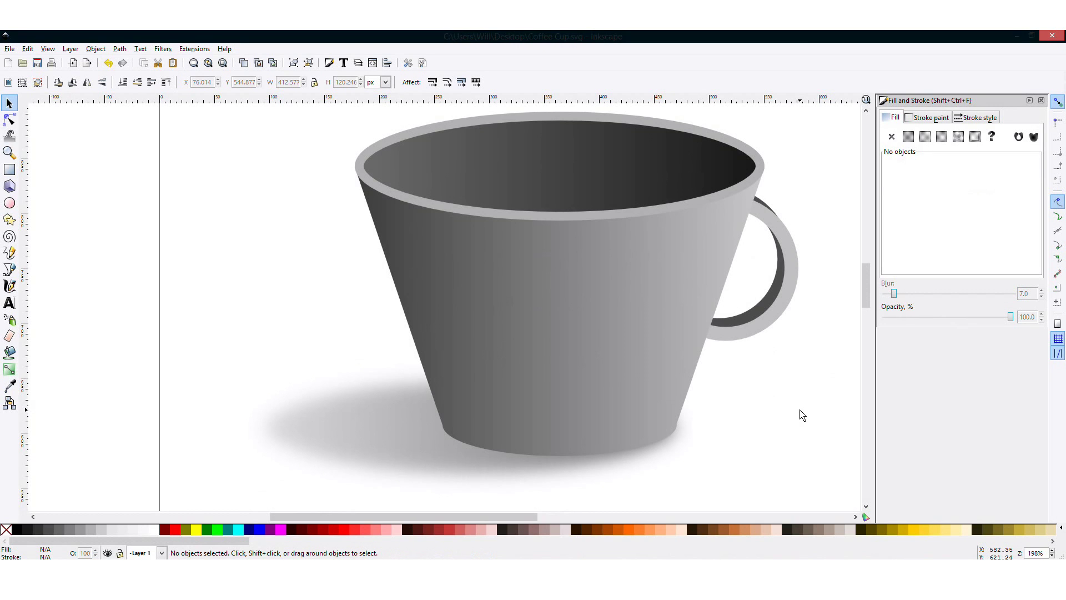
{"action": "scroll", "coordinate": [799, 413], "scroll_direction": "up", "scroll_amount": 1}
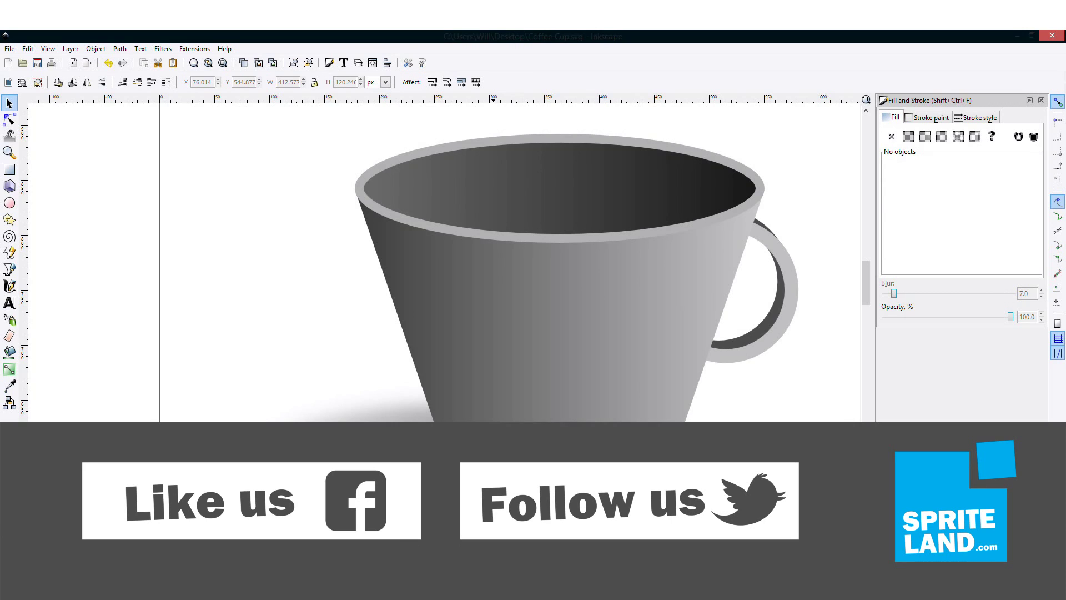
{"action": "scroll", "coordinate": [746, 467], "scroll_direction": "right", "scroll_amount": 4}
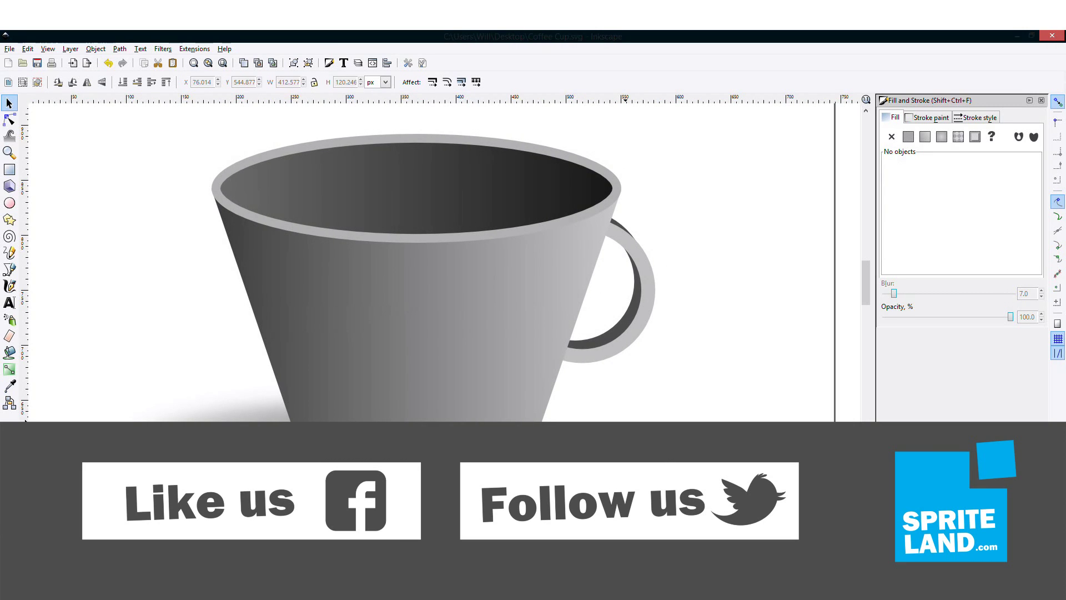